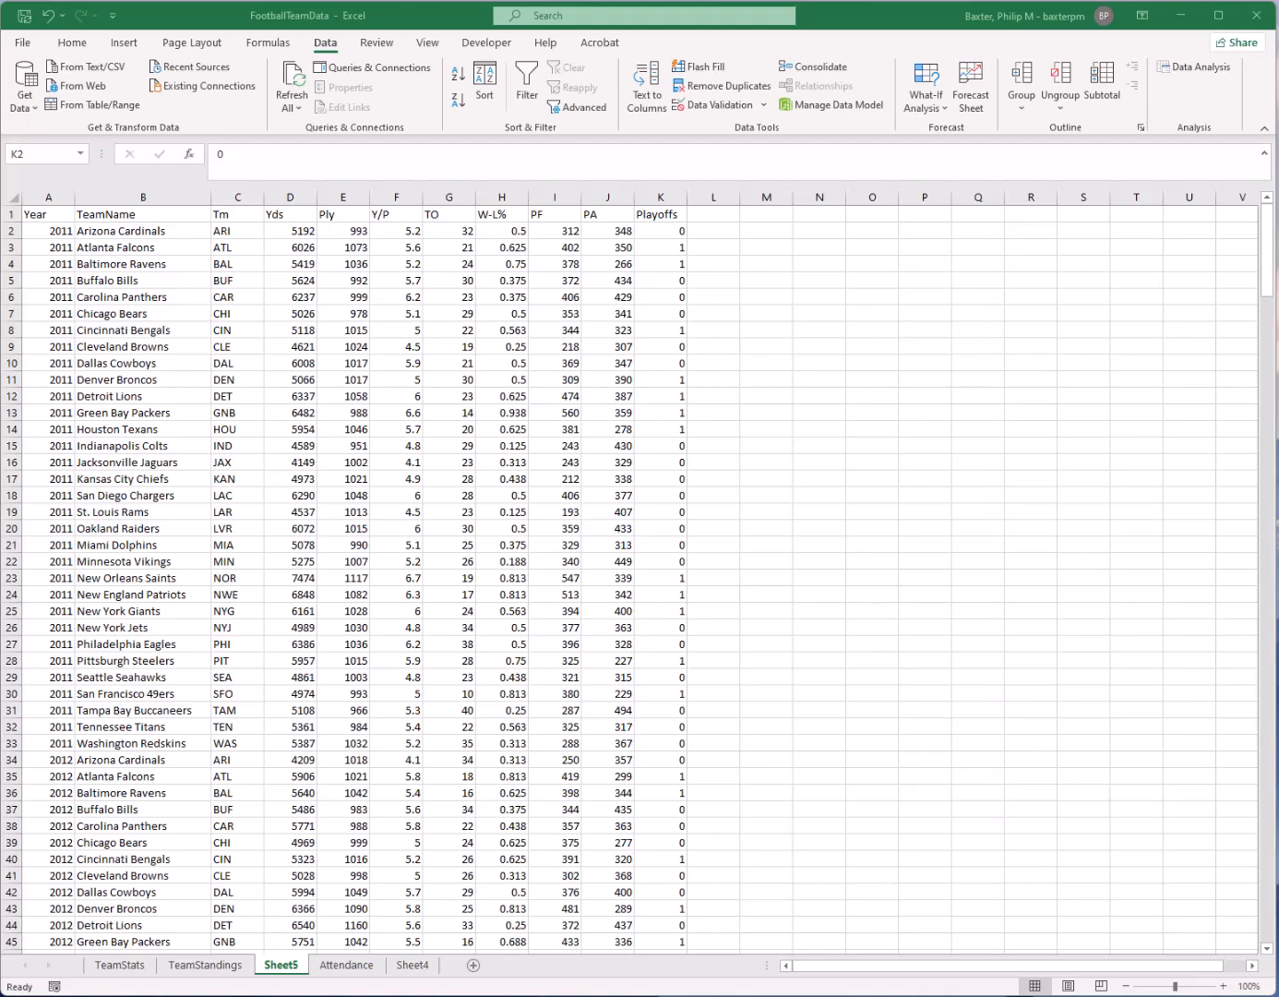
# Examine the football data's columns from Year and TeamName through Playoffs, including sample values in Y/P, PF and W-L%
pyautogui.click(395, 415)
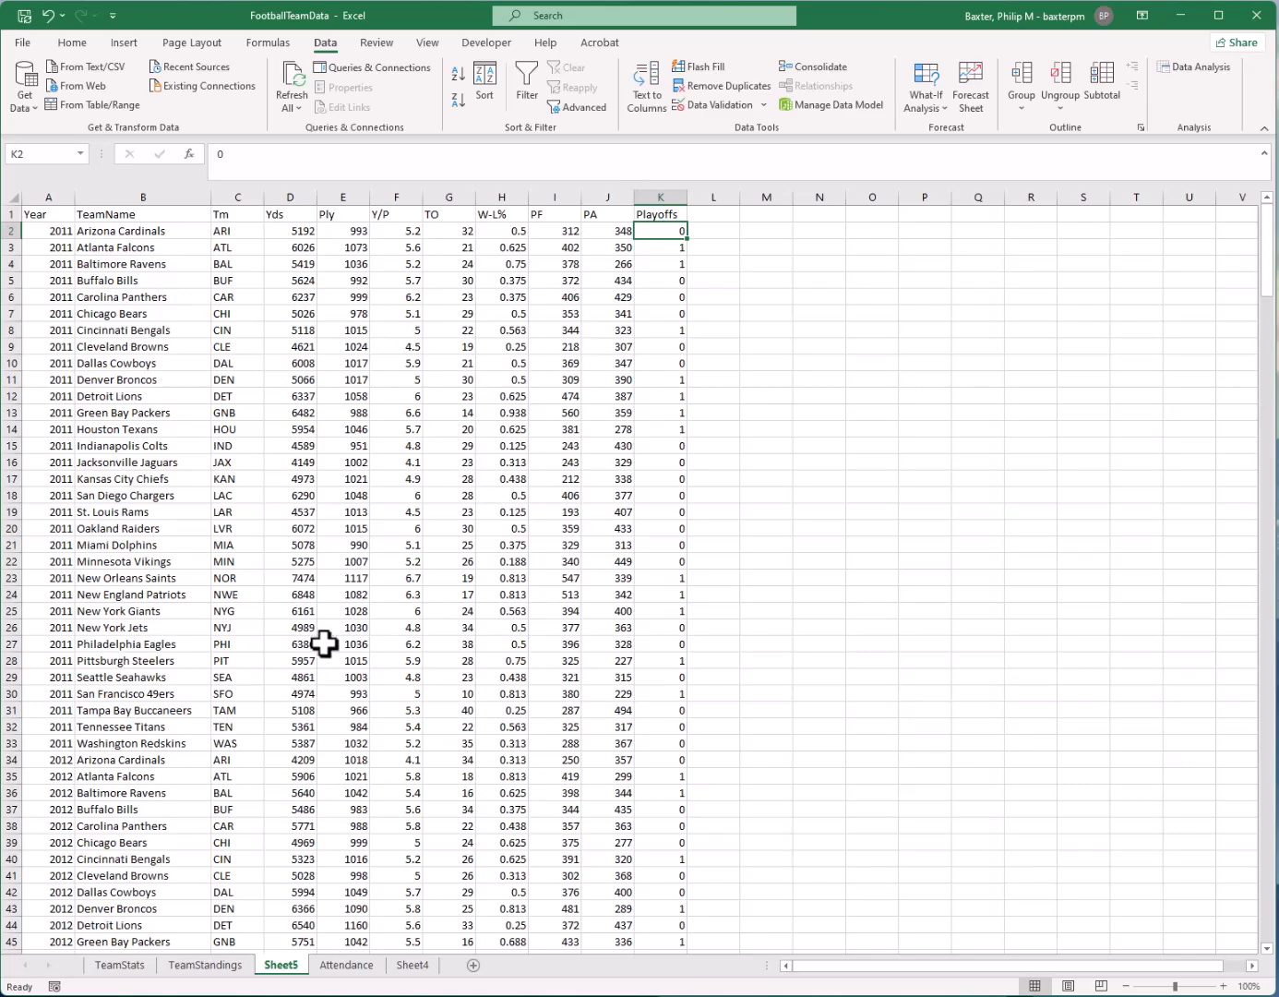
pyautogui.moveTo(58, 197); pyautogui.dragTo(175, 196)
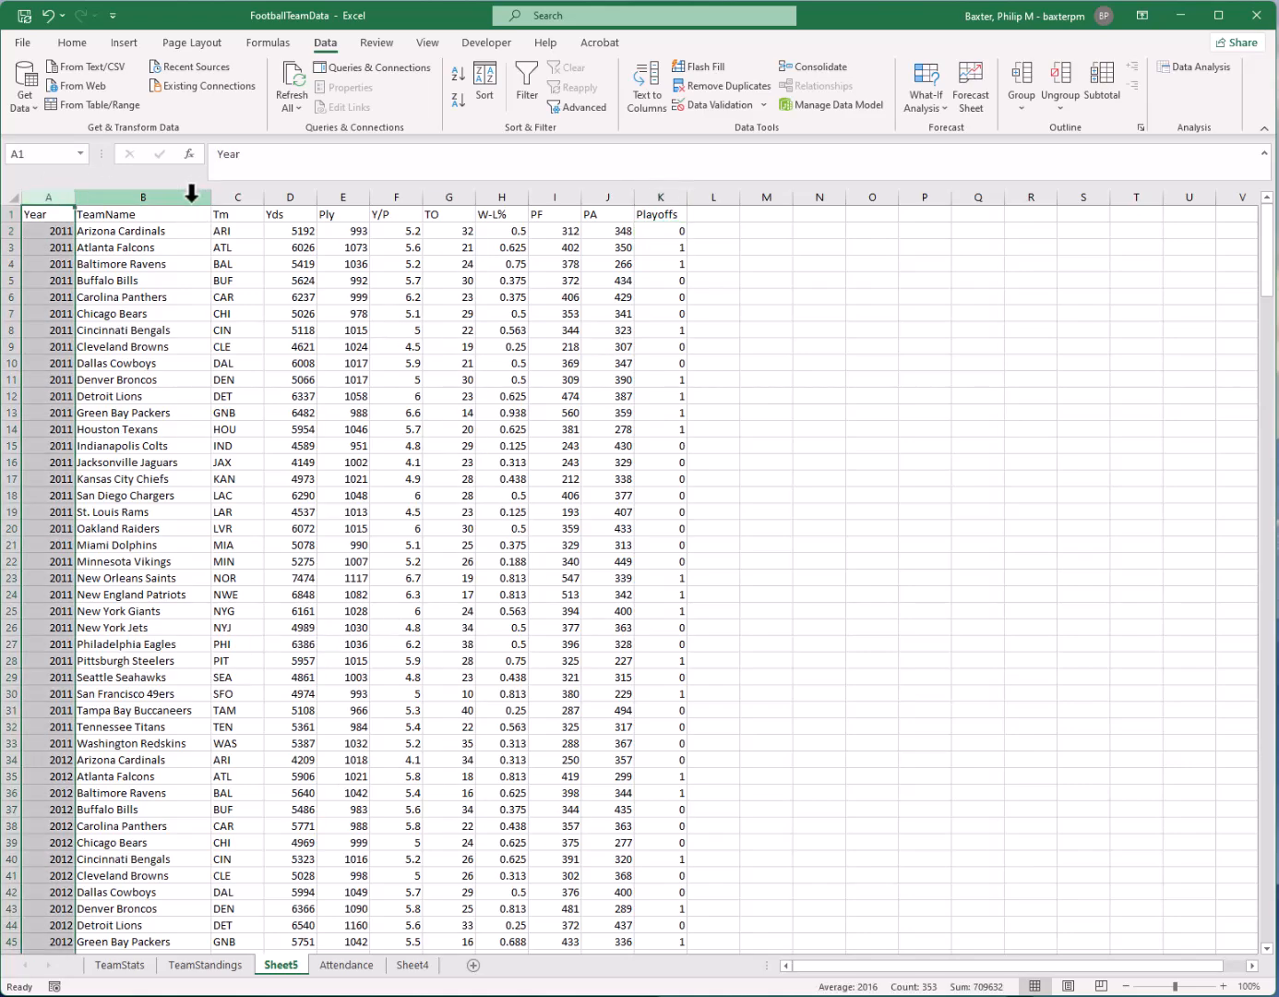
pyautogui.click(187, 195)
pyautogui.click(222, 196)
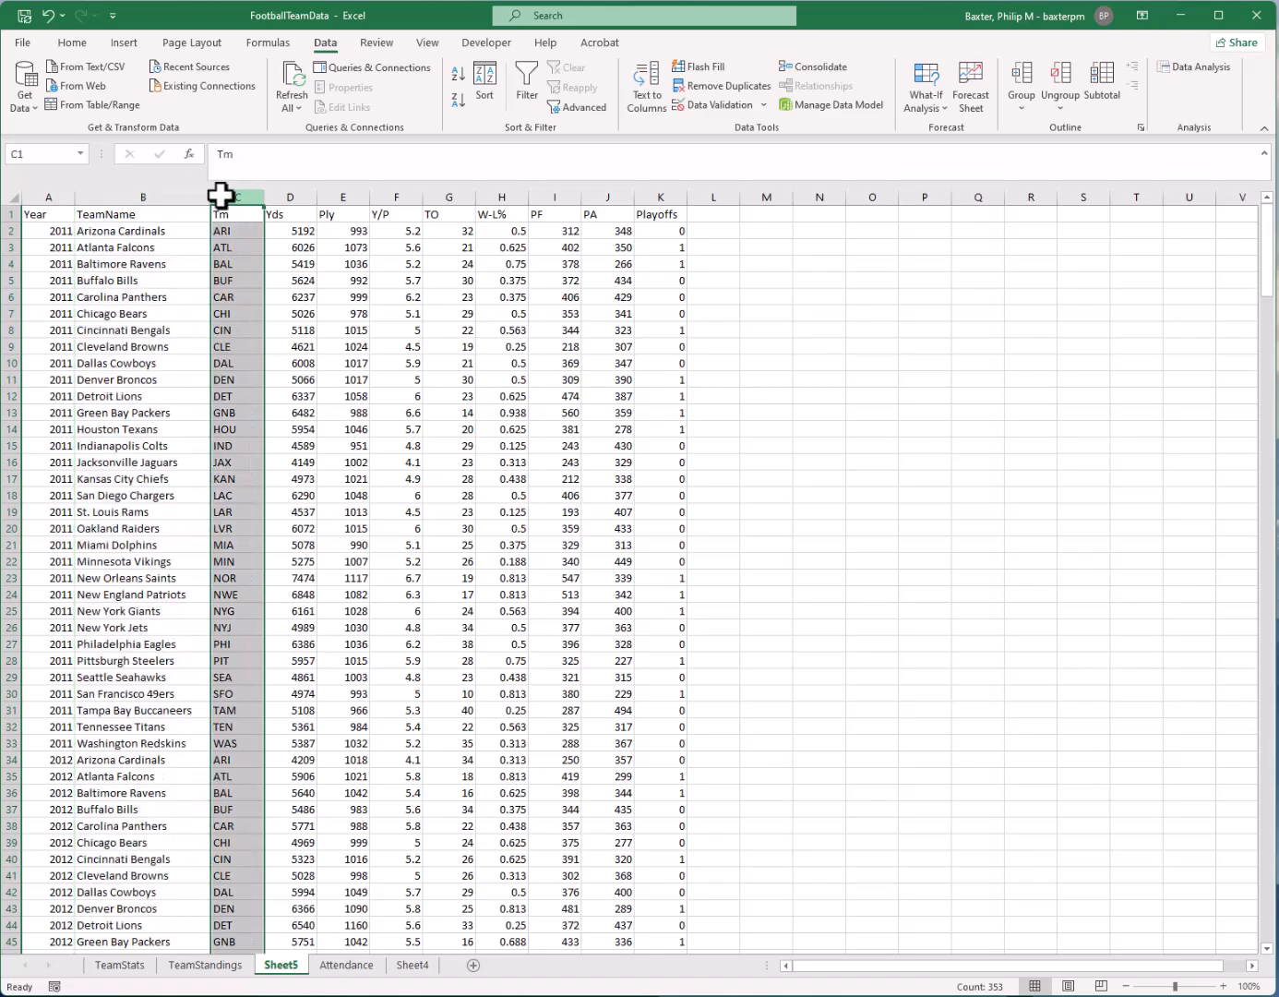
pyautogui.click(296, 194)
pyautogui.click(340, 195)
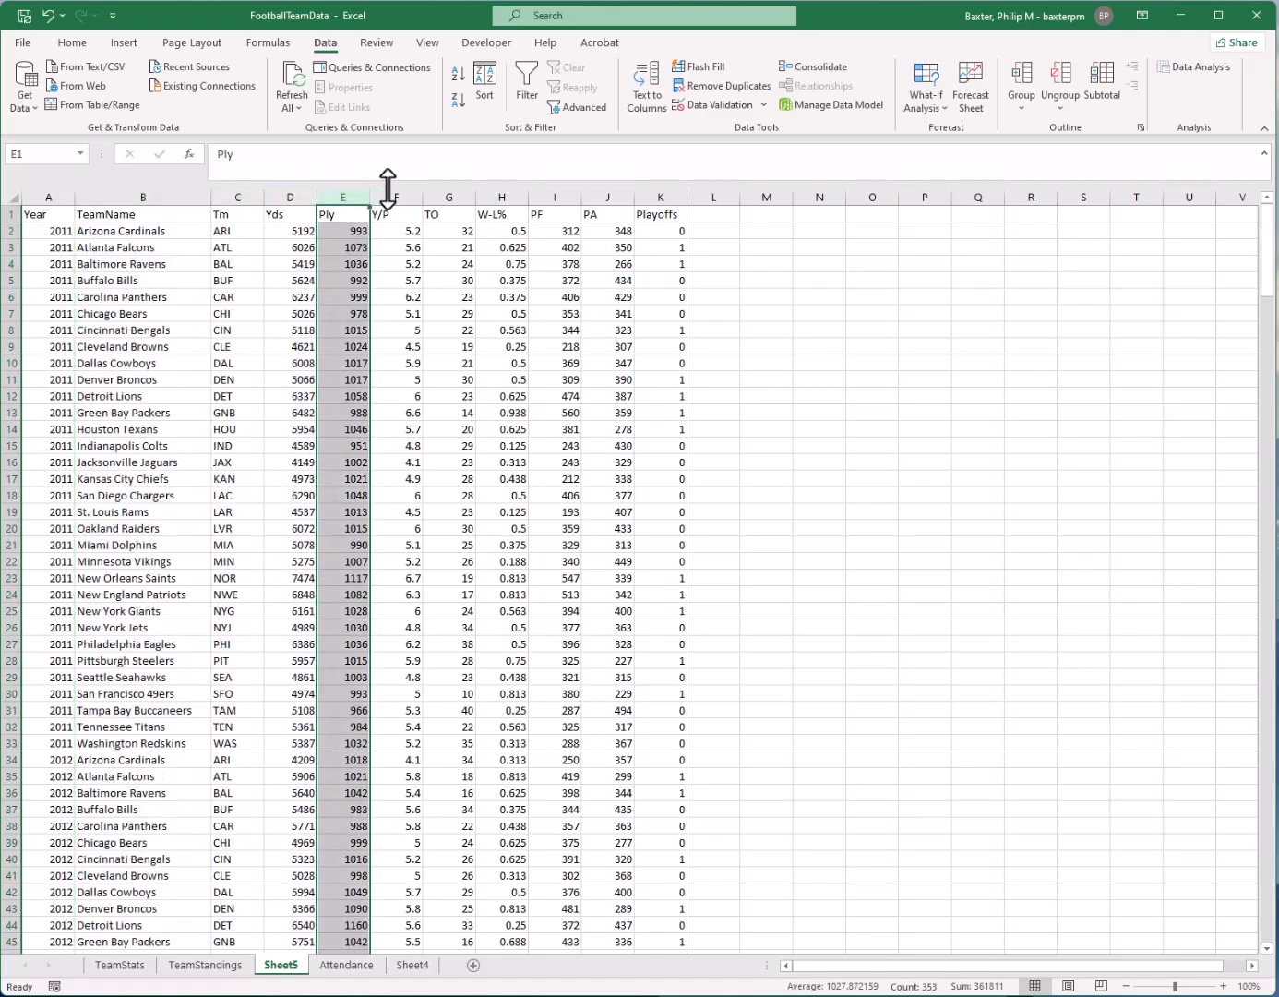
pyautogui.click(452, 196)
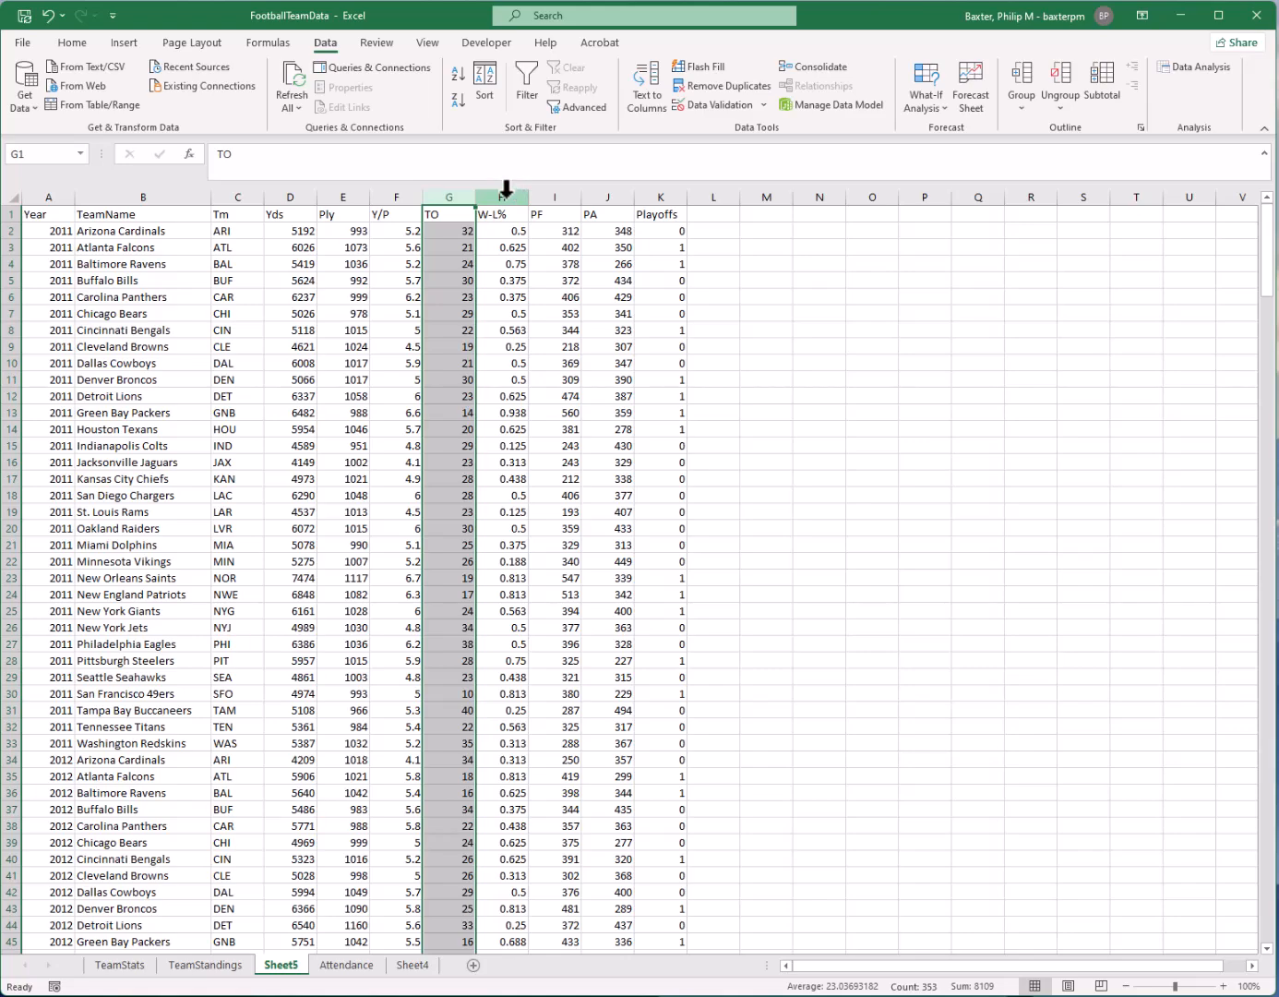
pyautogui.click(505, 196)
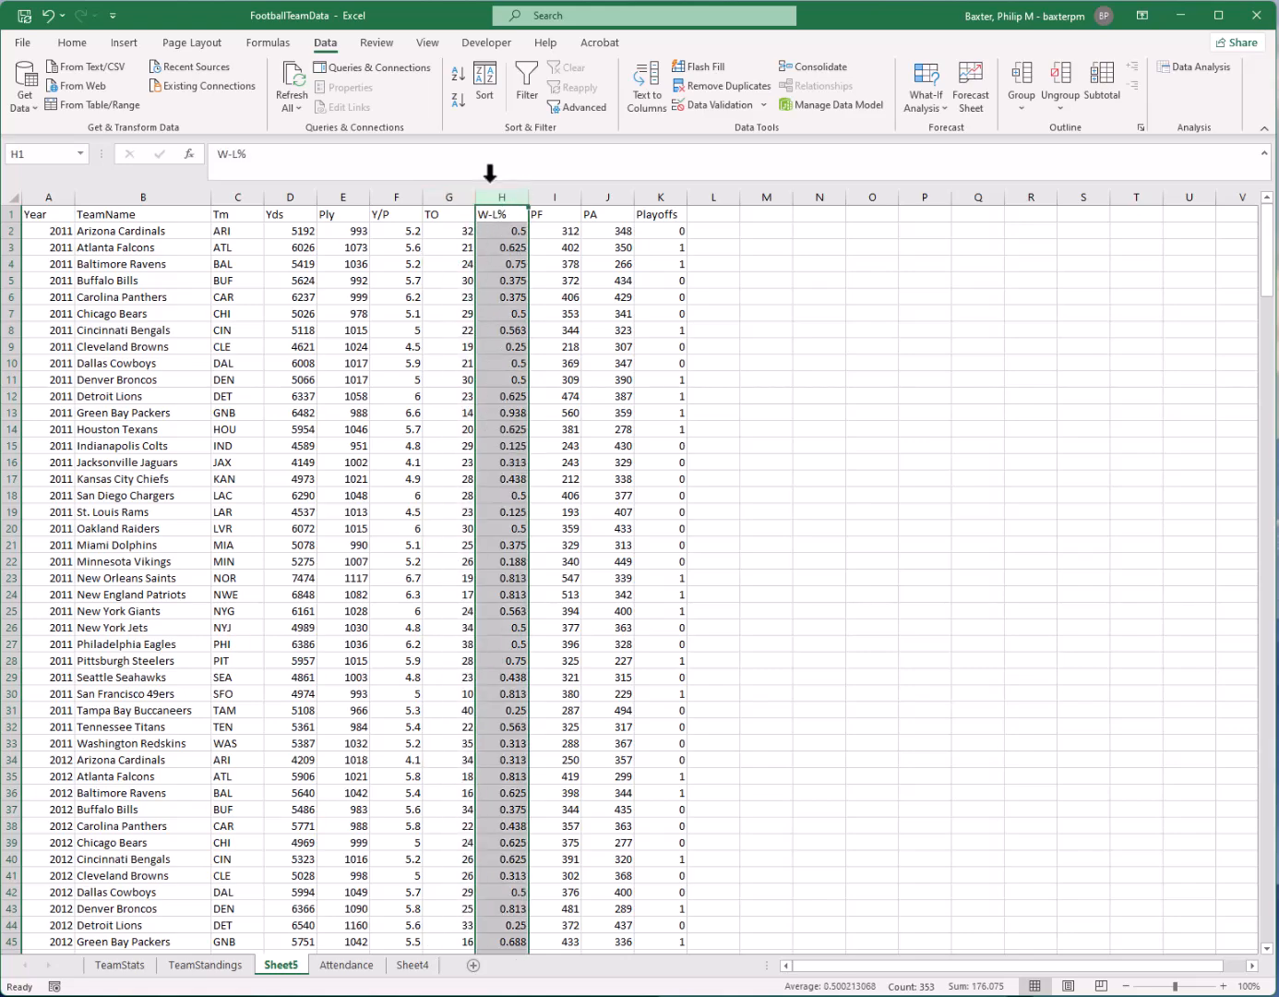
pyautogui.click(553, 197)
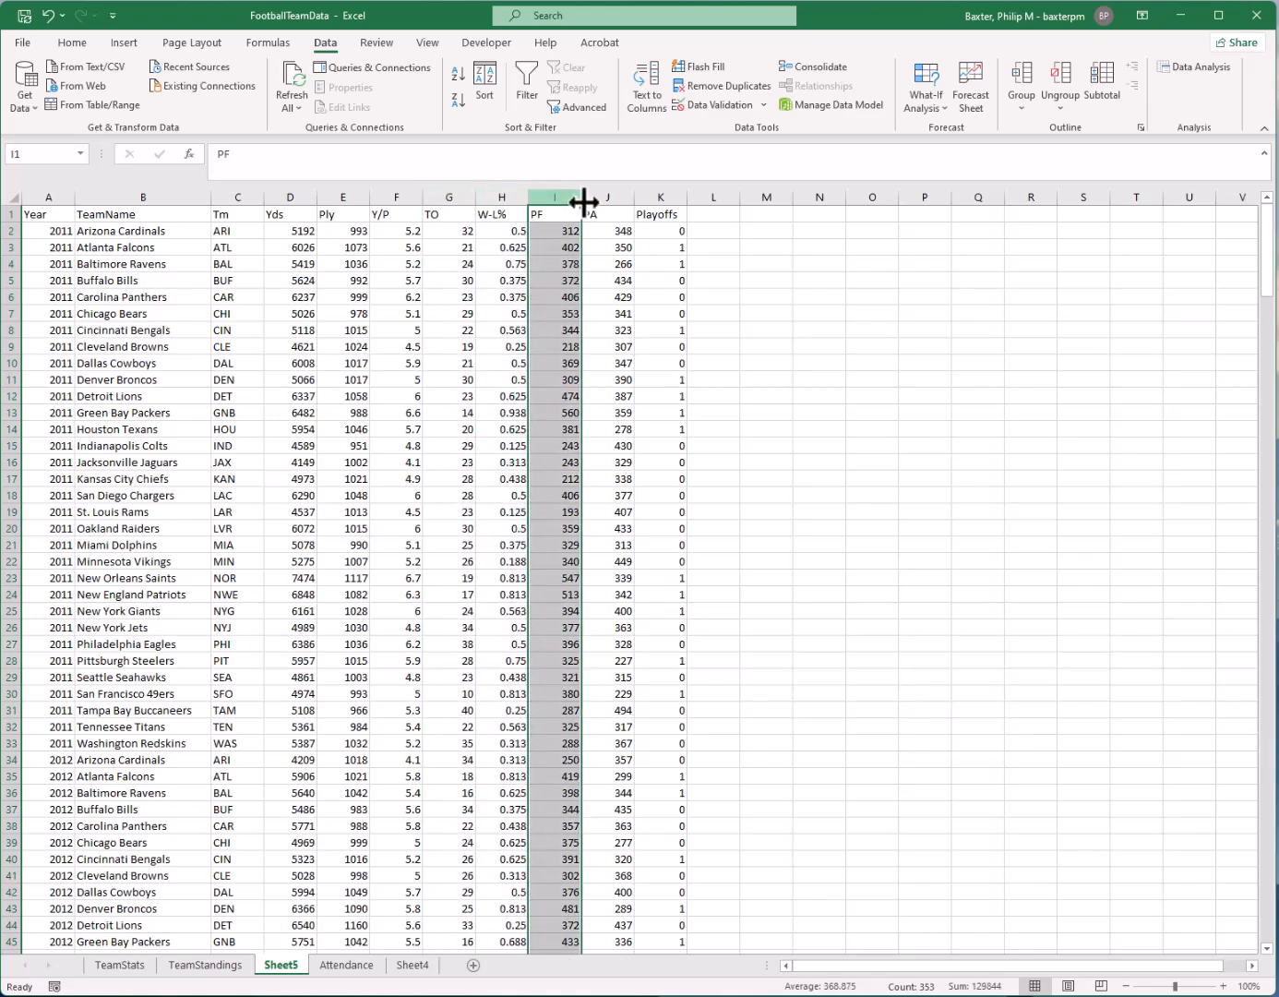
pyautogui.click(595, 197)
pyautogui.click(658, 199)
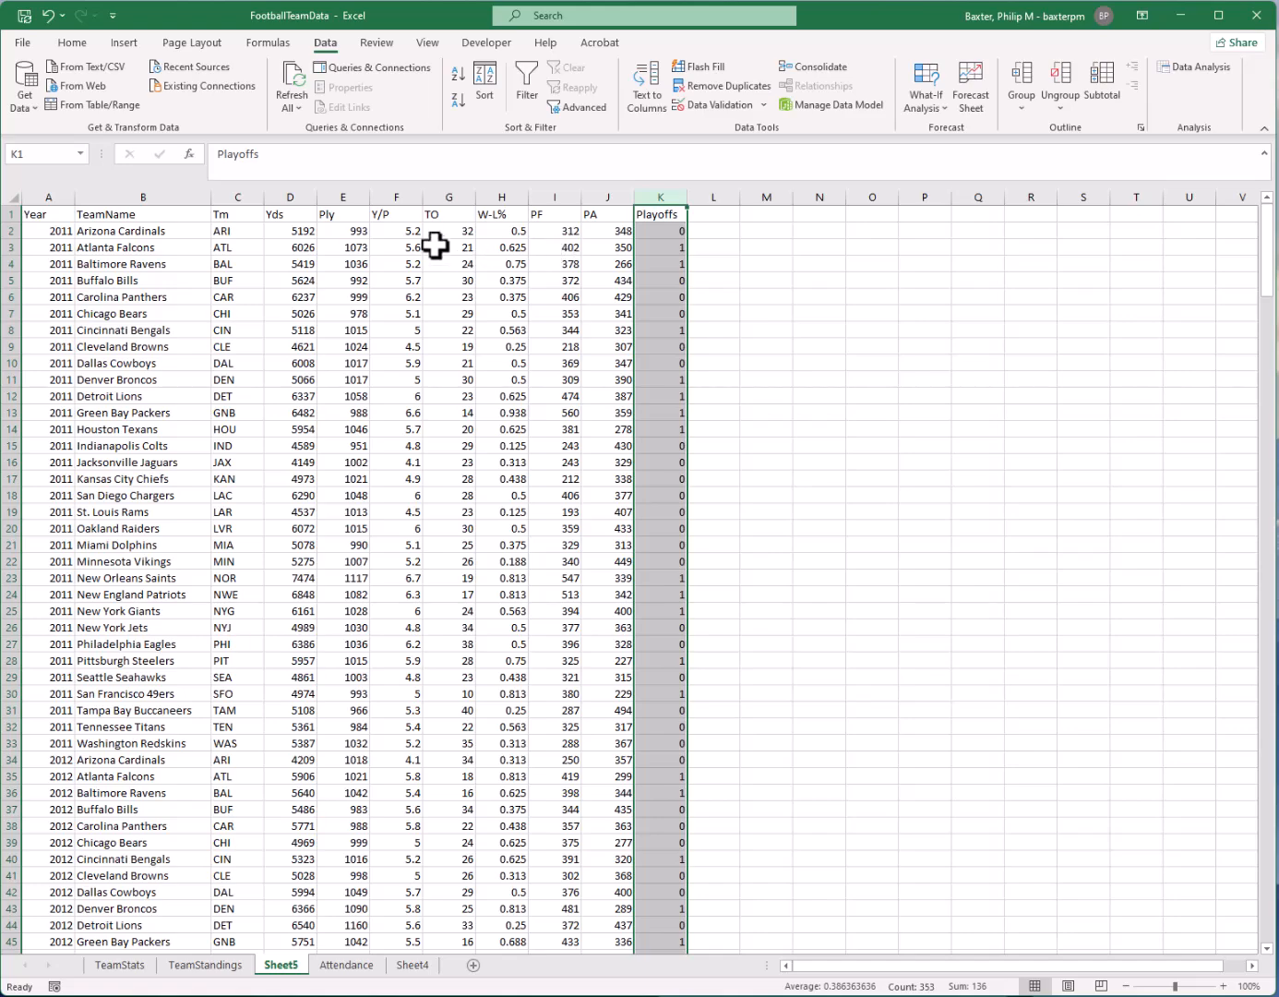
pyautogui.click(392, 215)
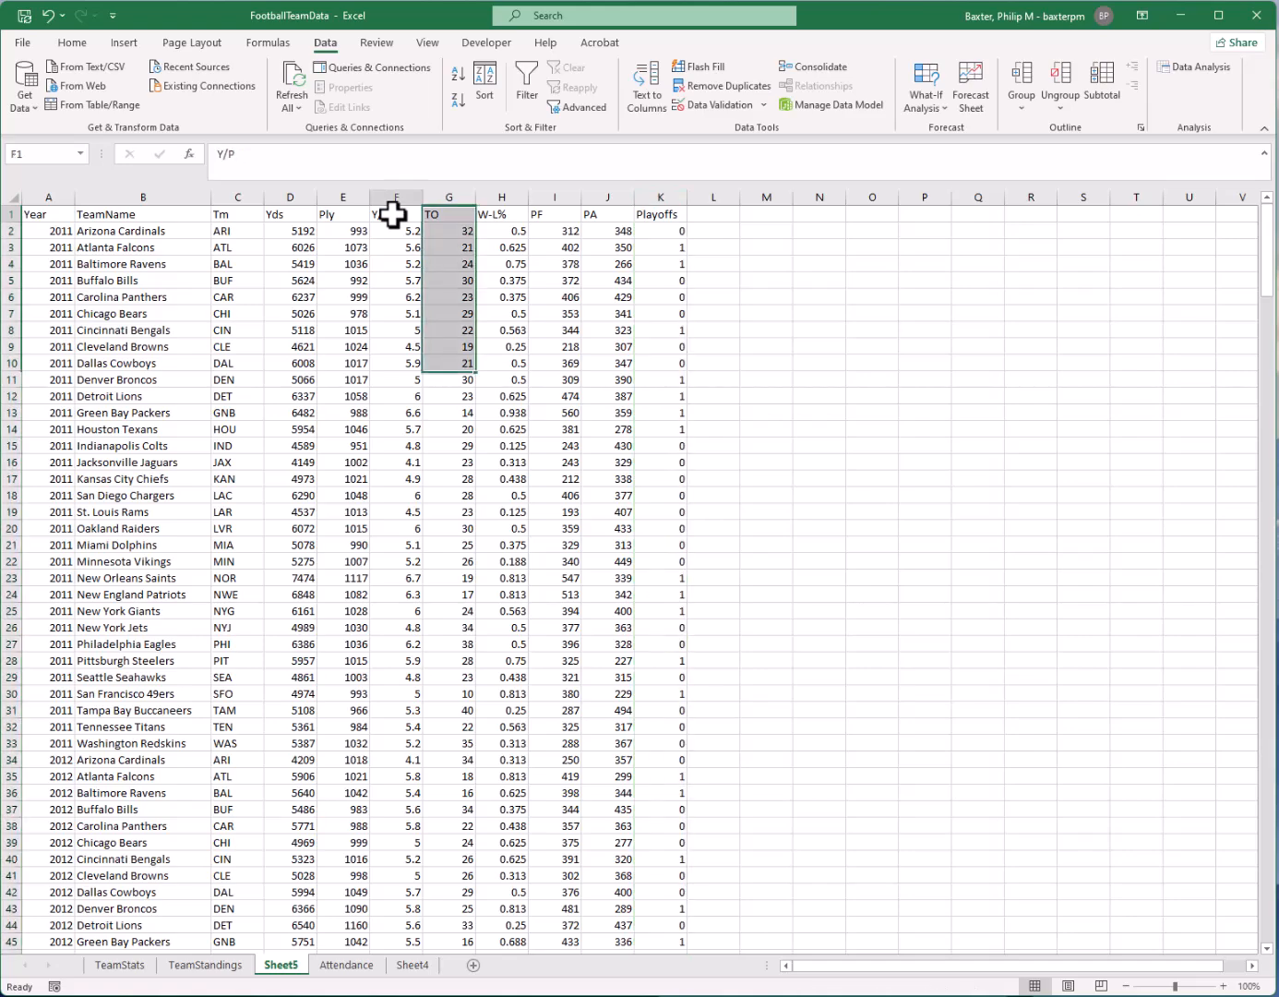
pyautogui.click(393, 293)
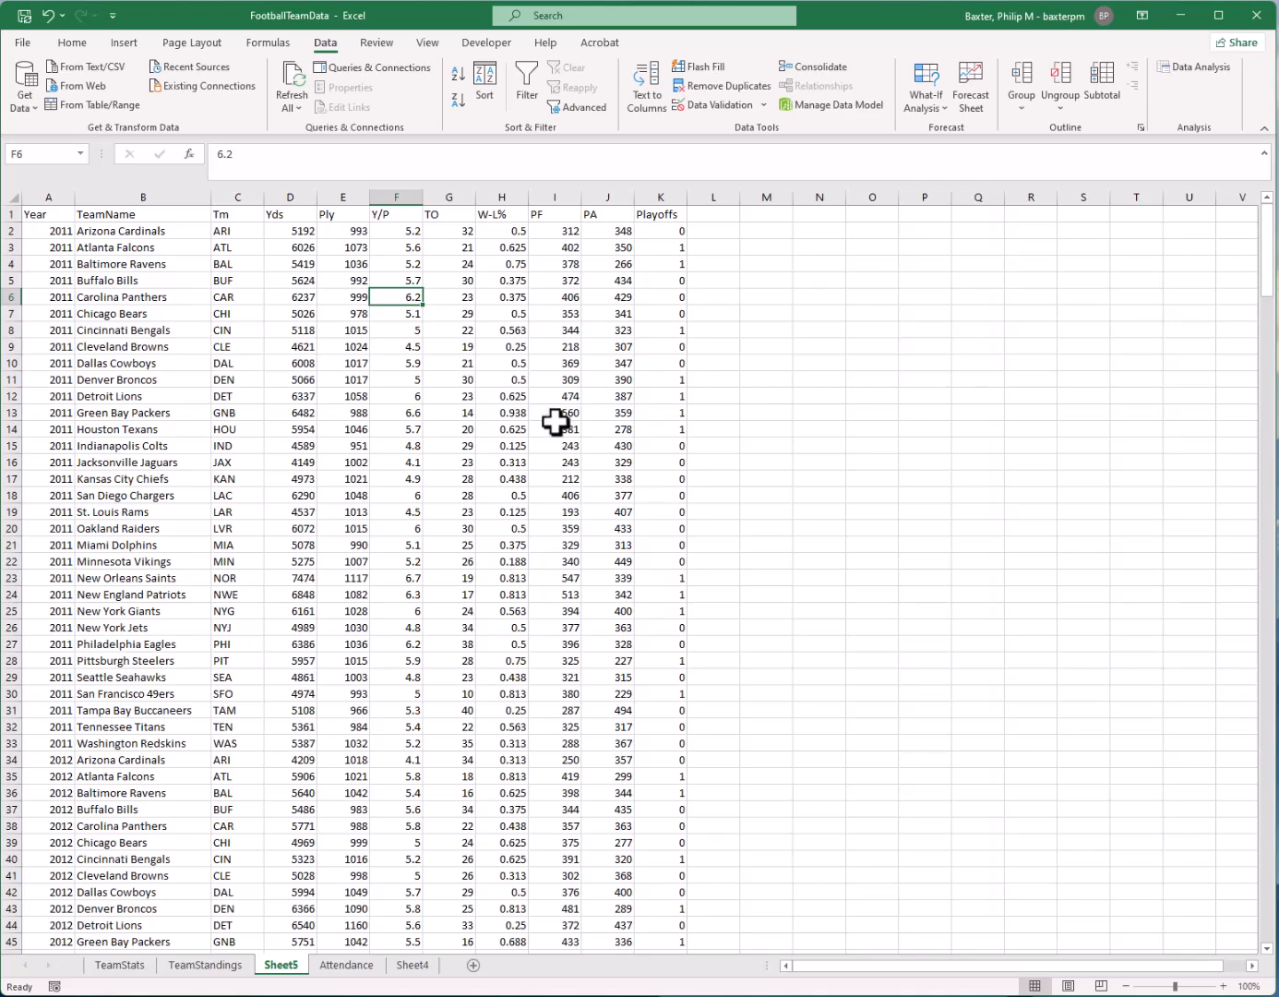
pyautogui.click(536, 402)
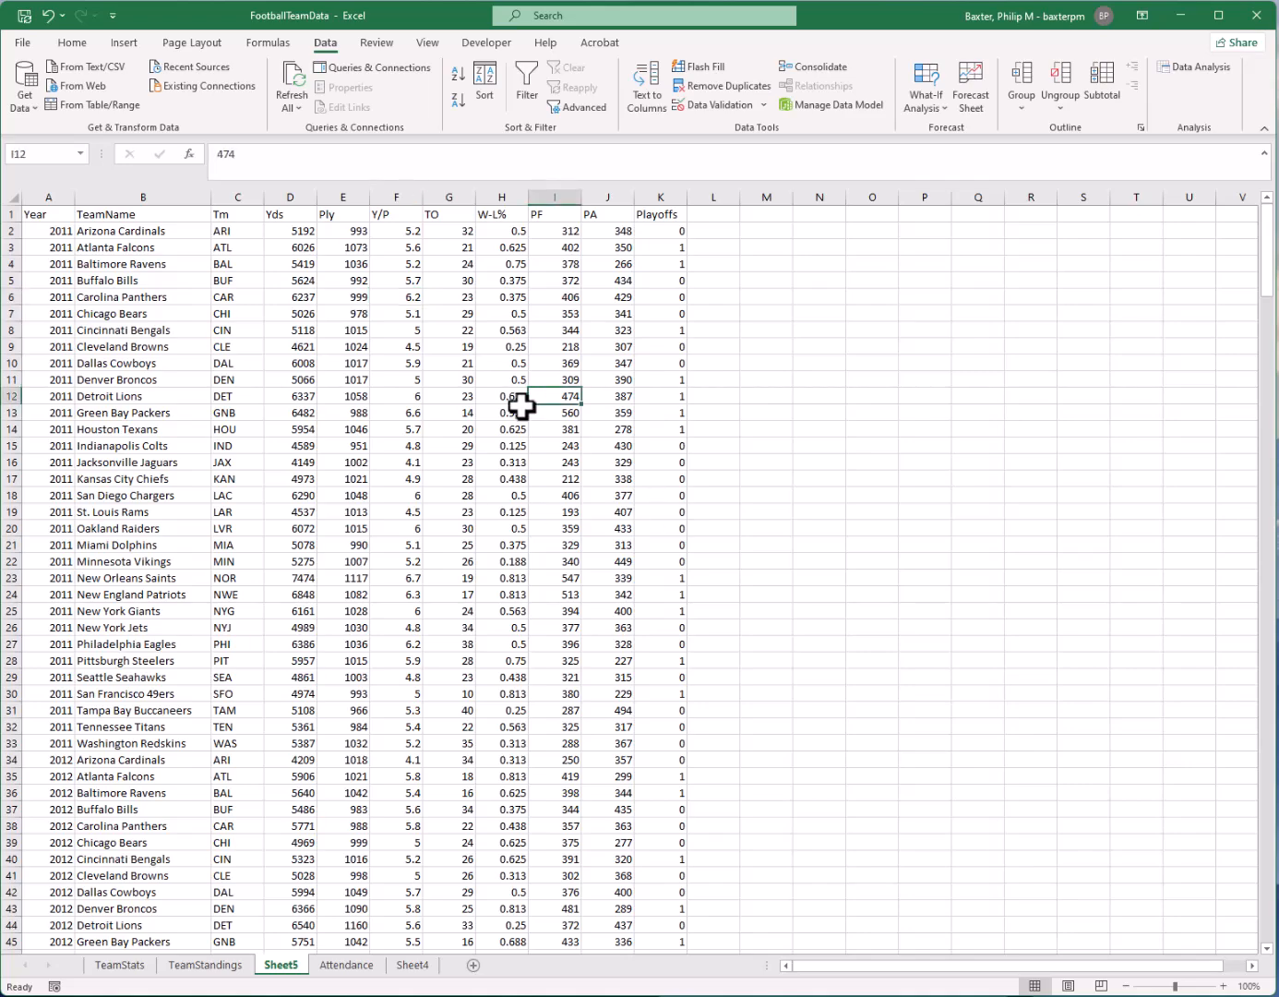
pyautogui.click(522, 407)
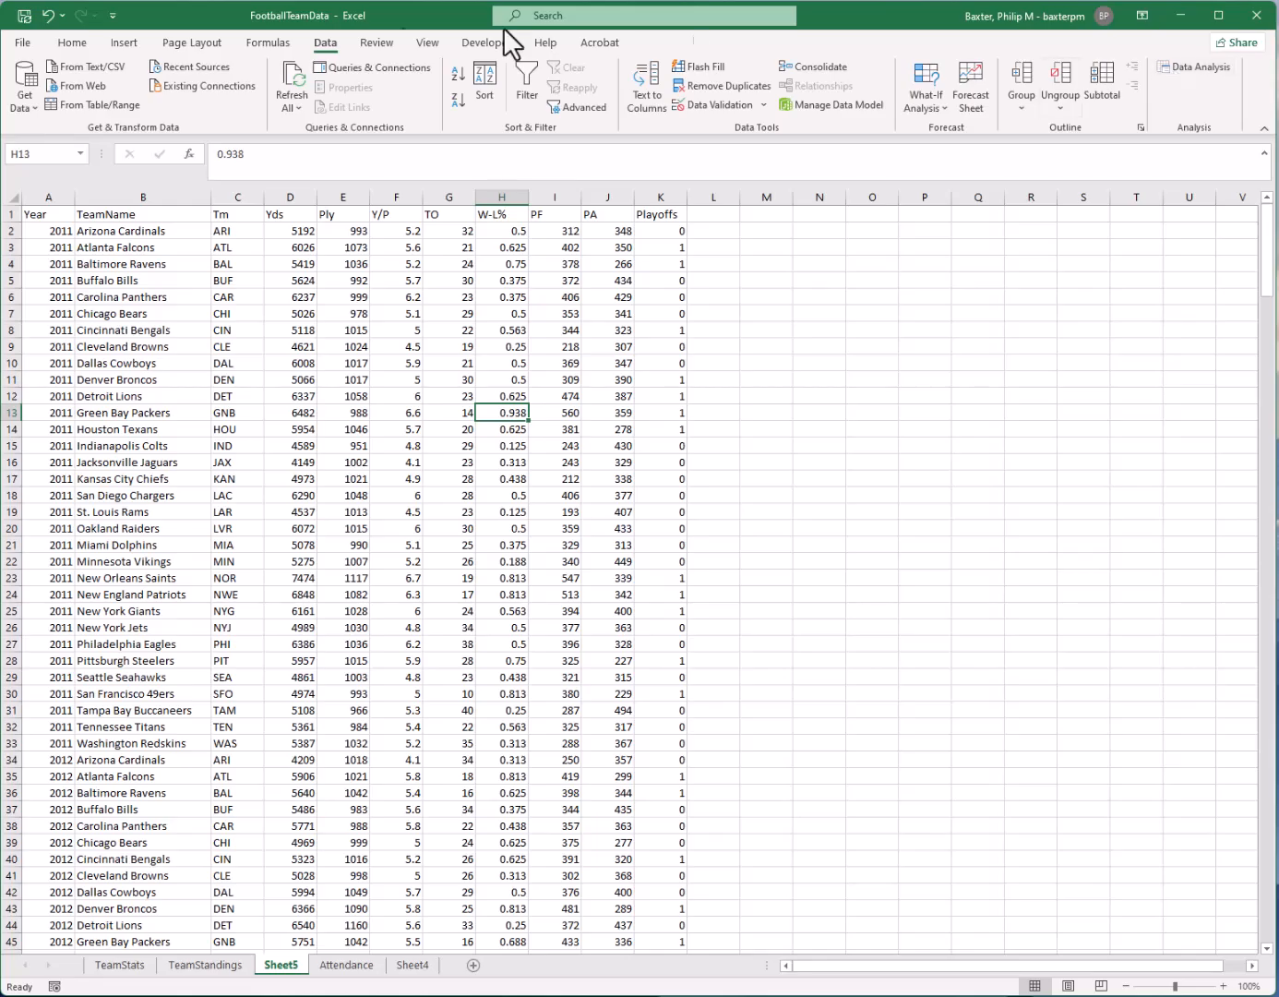
pyautogui.click(28, 44)
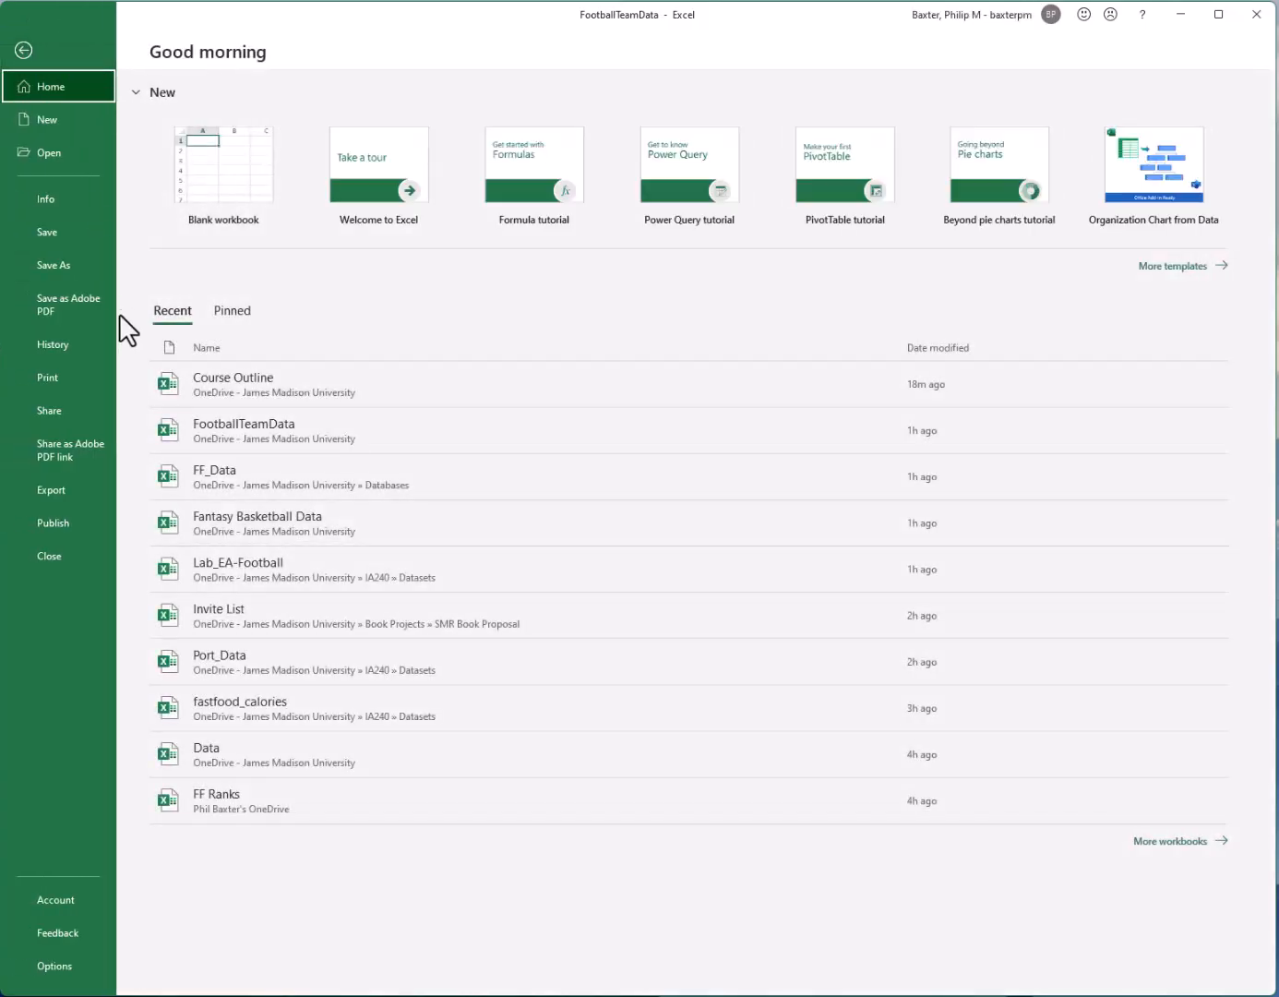
pyautogui.click(51, 201)
pyautogui.click(67, 899)
pyautogui.click(55, 965)
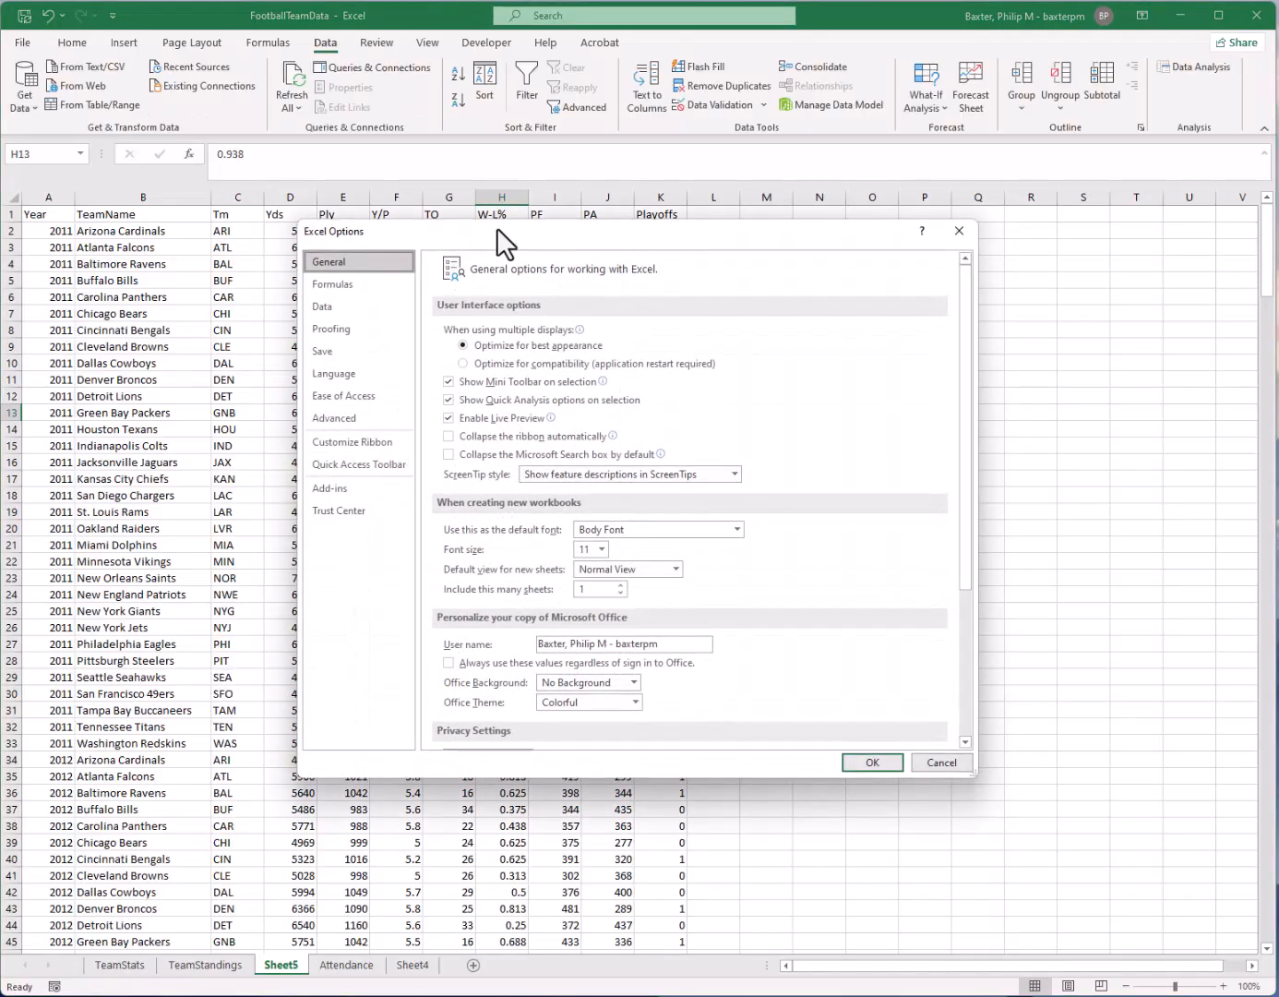
pyautogui.click(355, 490)
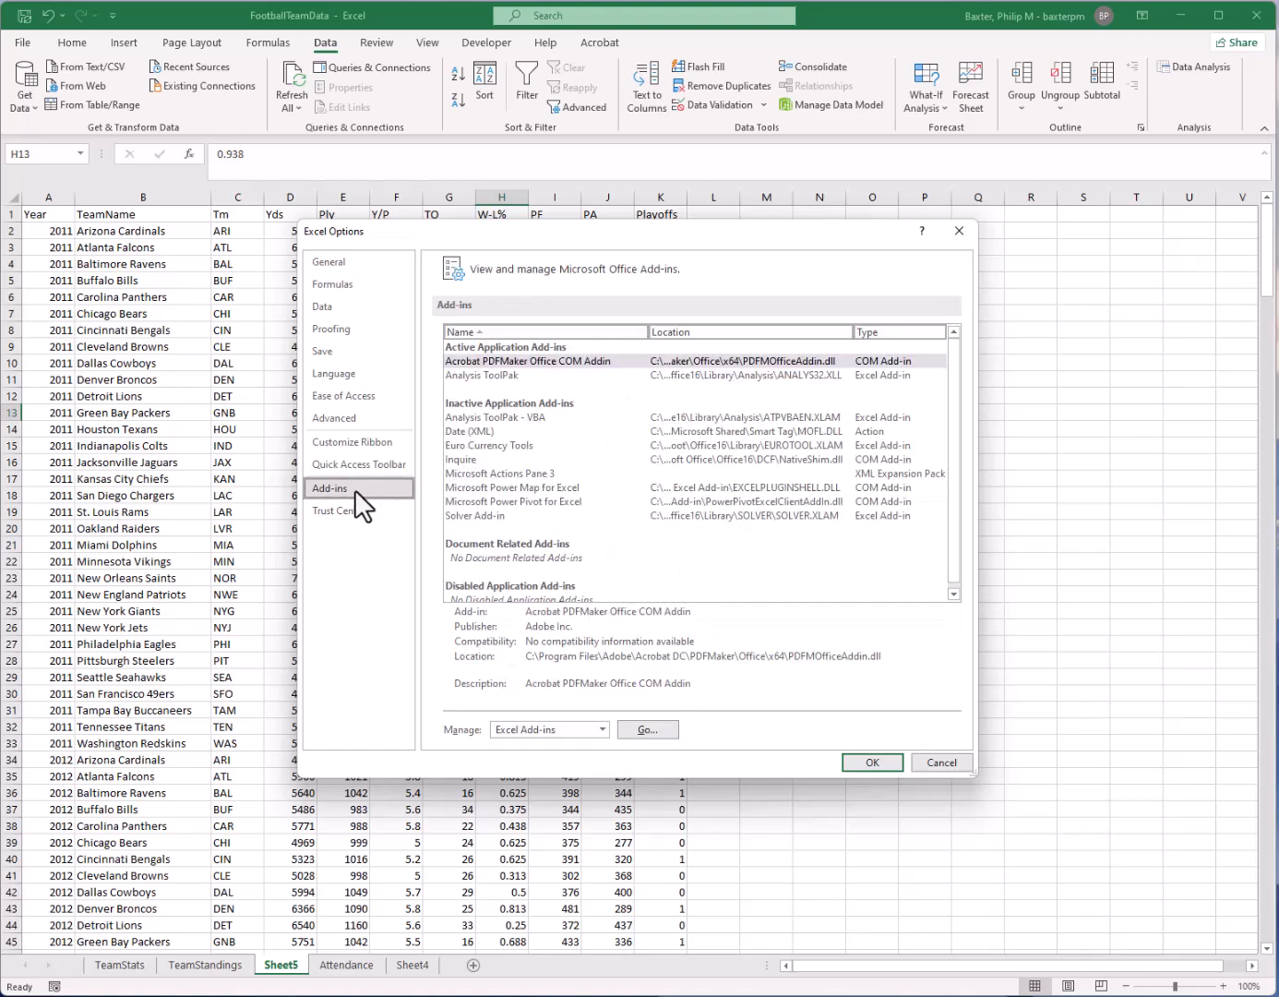
pyautogui.click(501, 376)
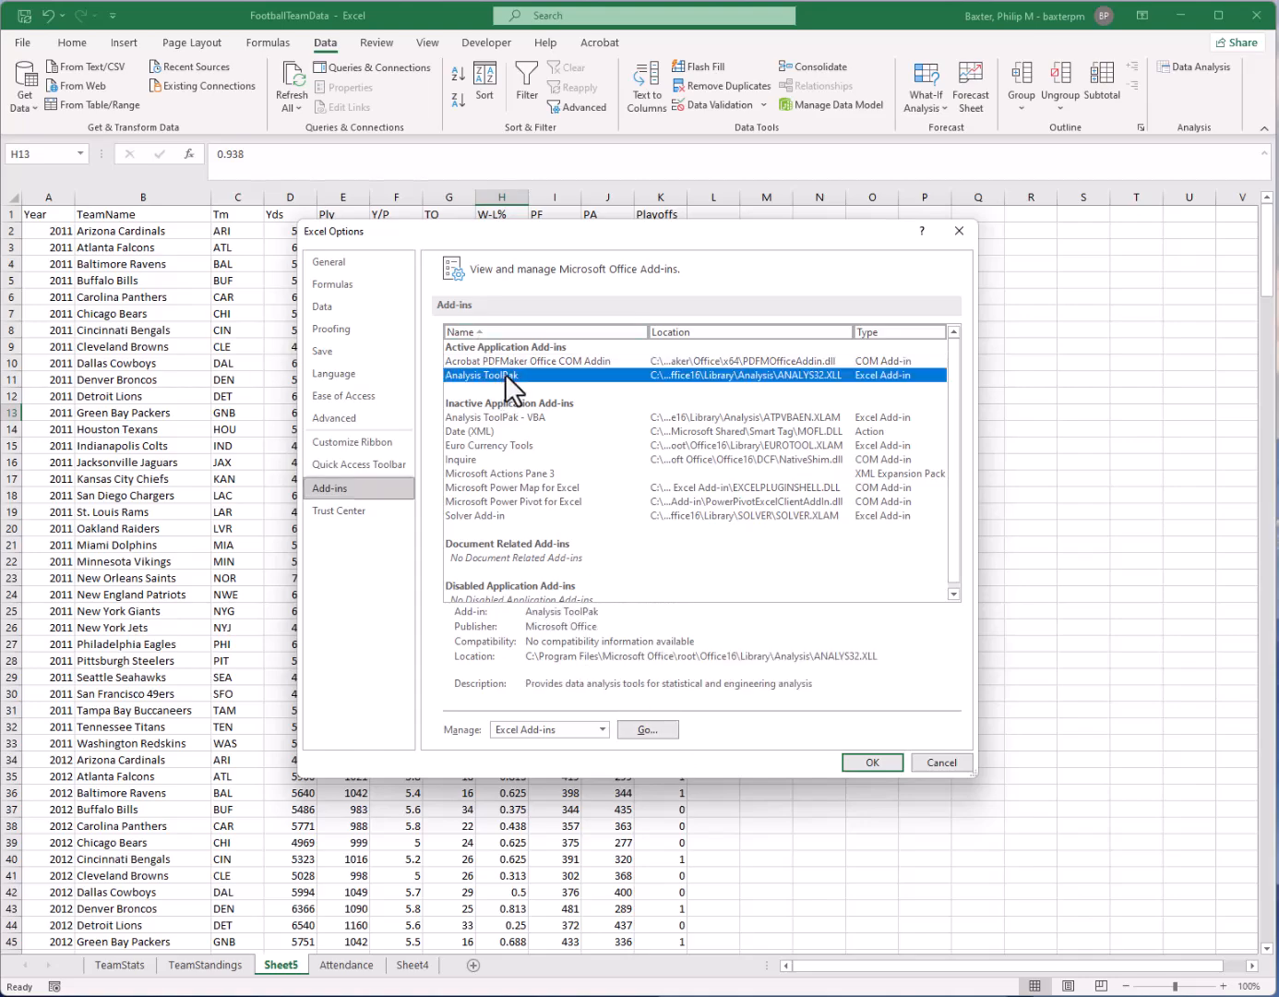
pyautogui.click(658, 729)
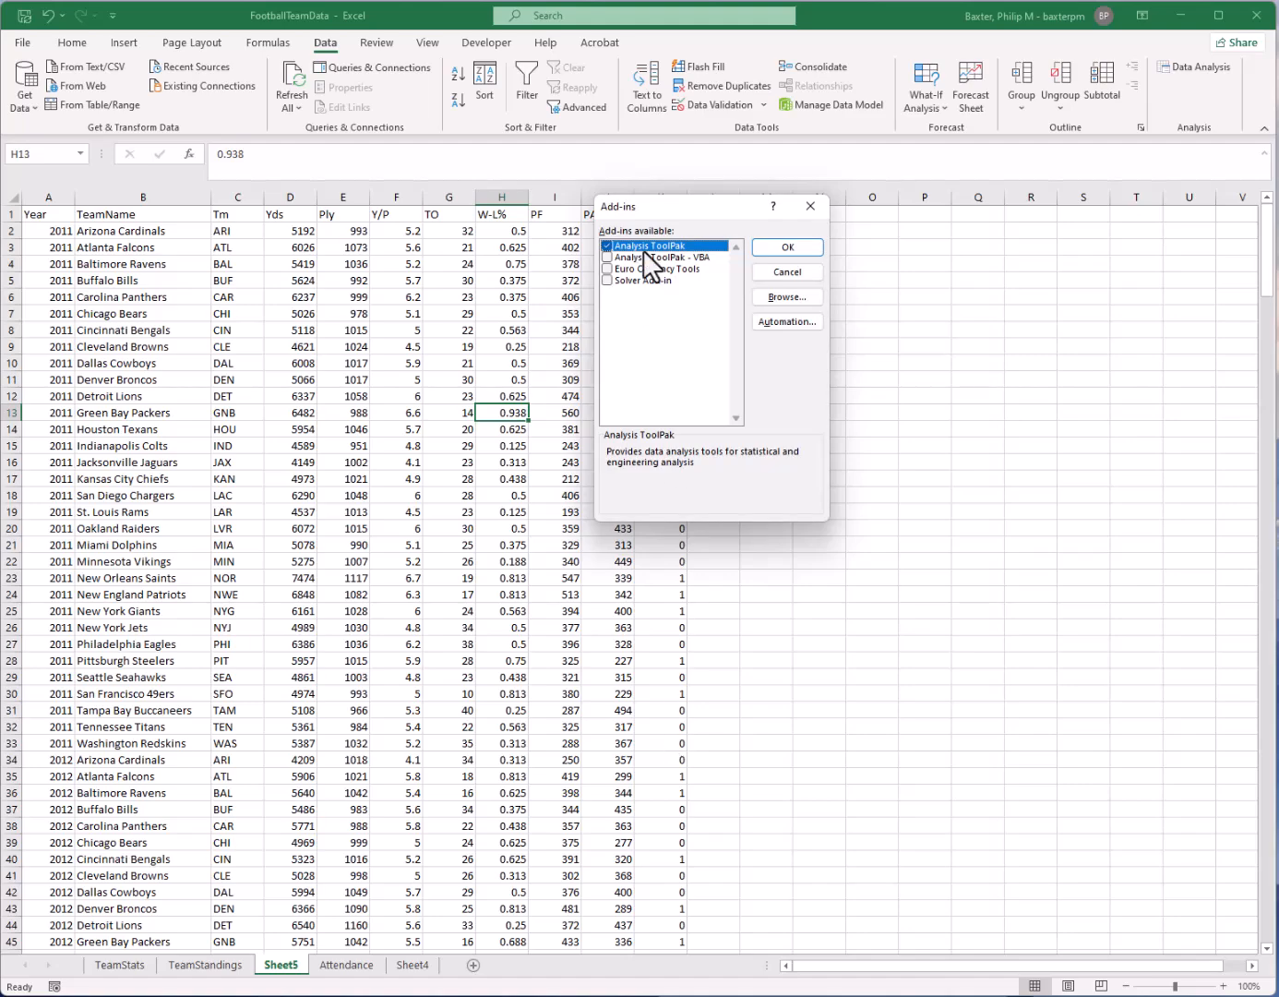
pyautogui.click(779, 273)
# Open the manager for Excel add-ins and accept it with Analysis ToolPak enabled
pyautogui.click(35, 38)
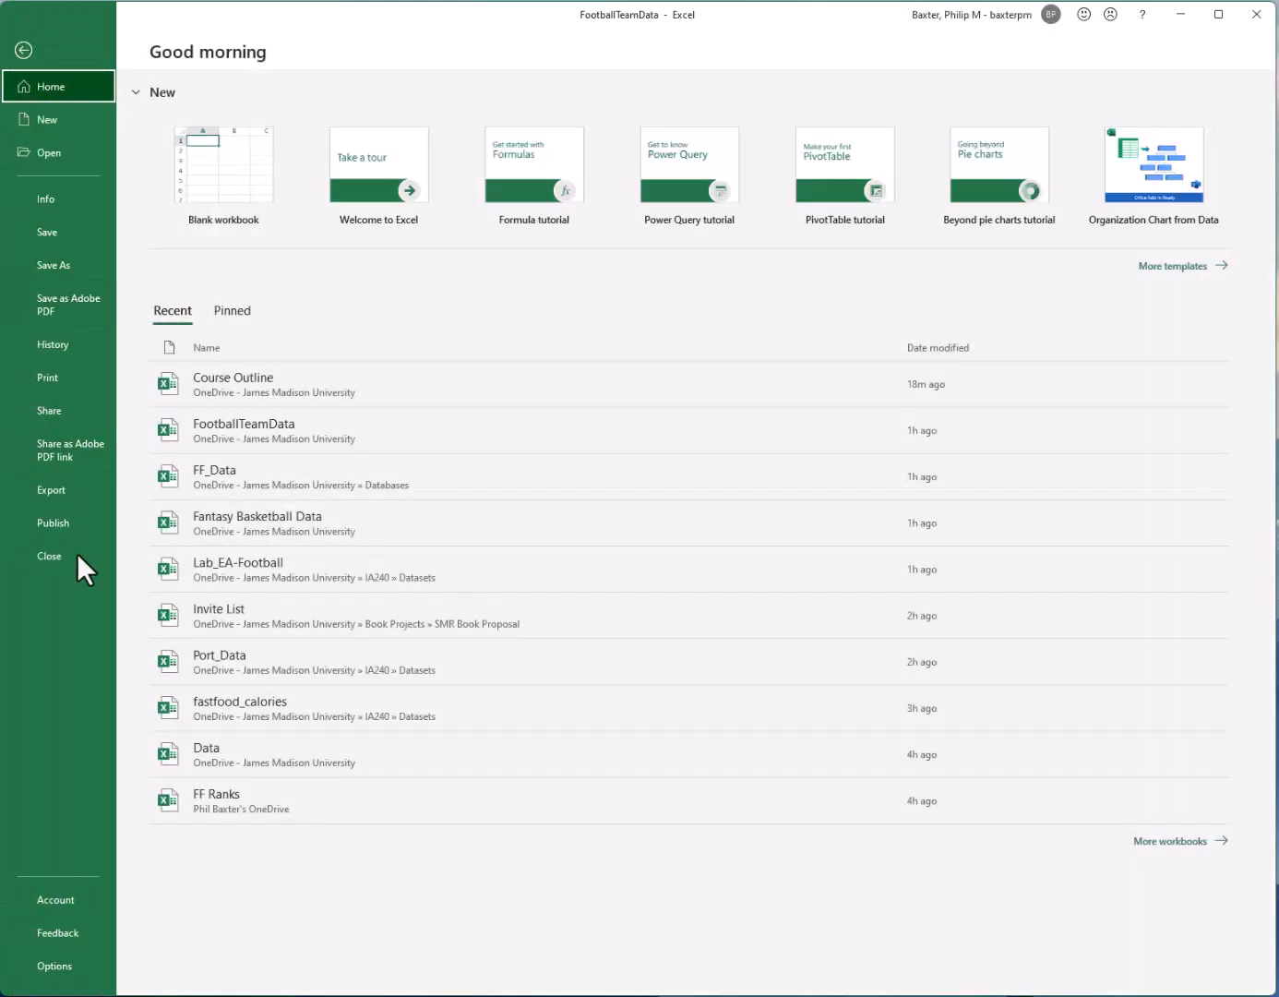
pyautogui.click(74, 980)
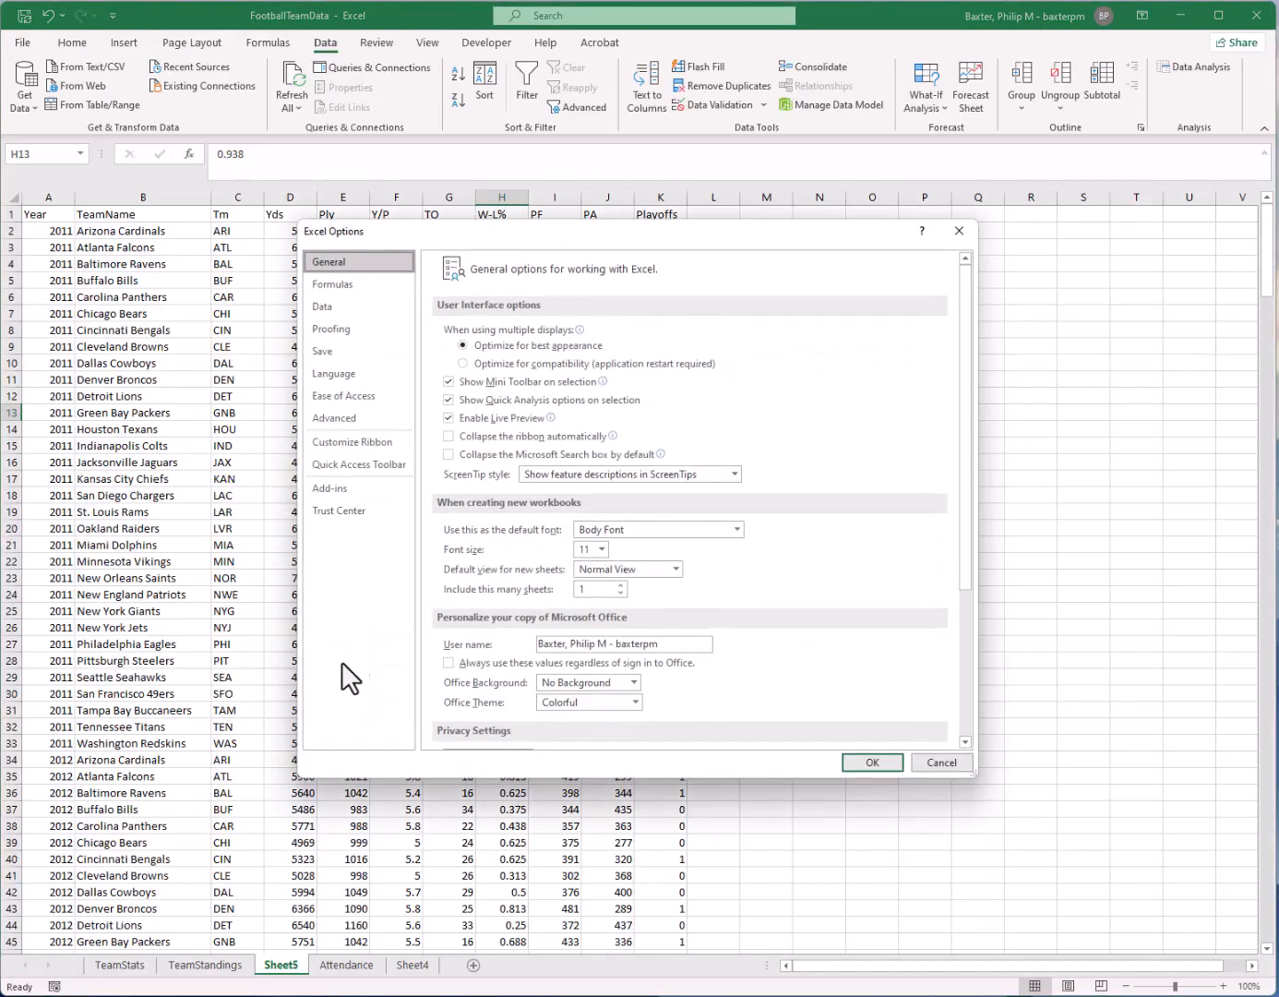
pyautogui.click(337, 486)
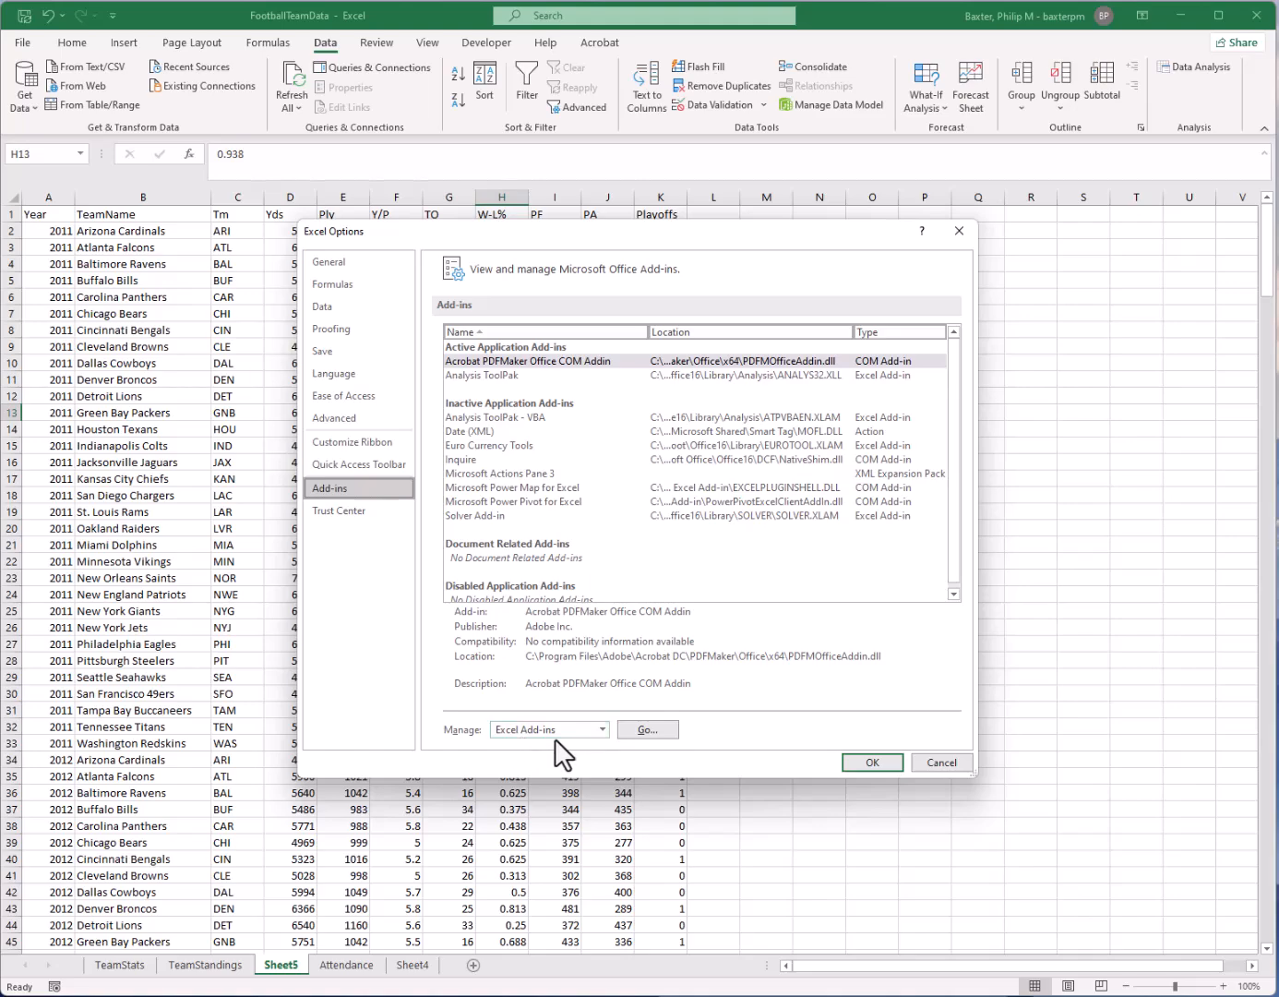
pyautogui.click(645, 730)
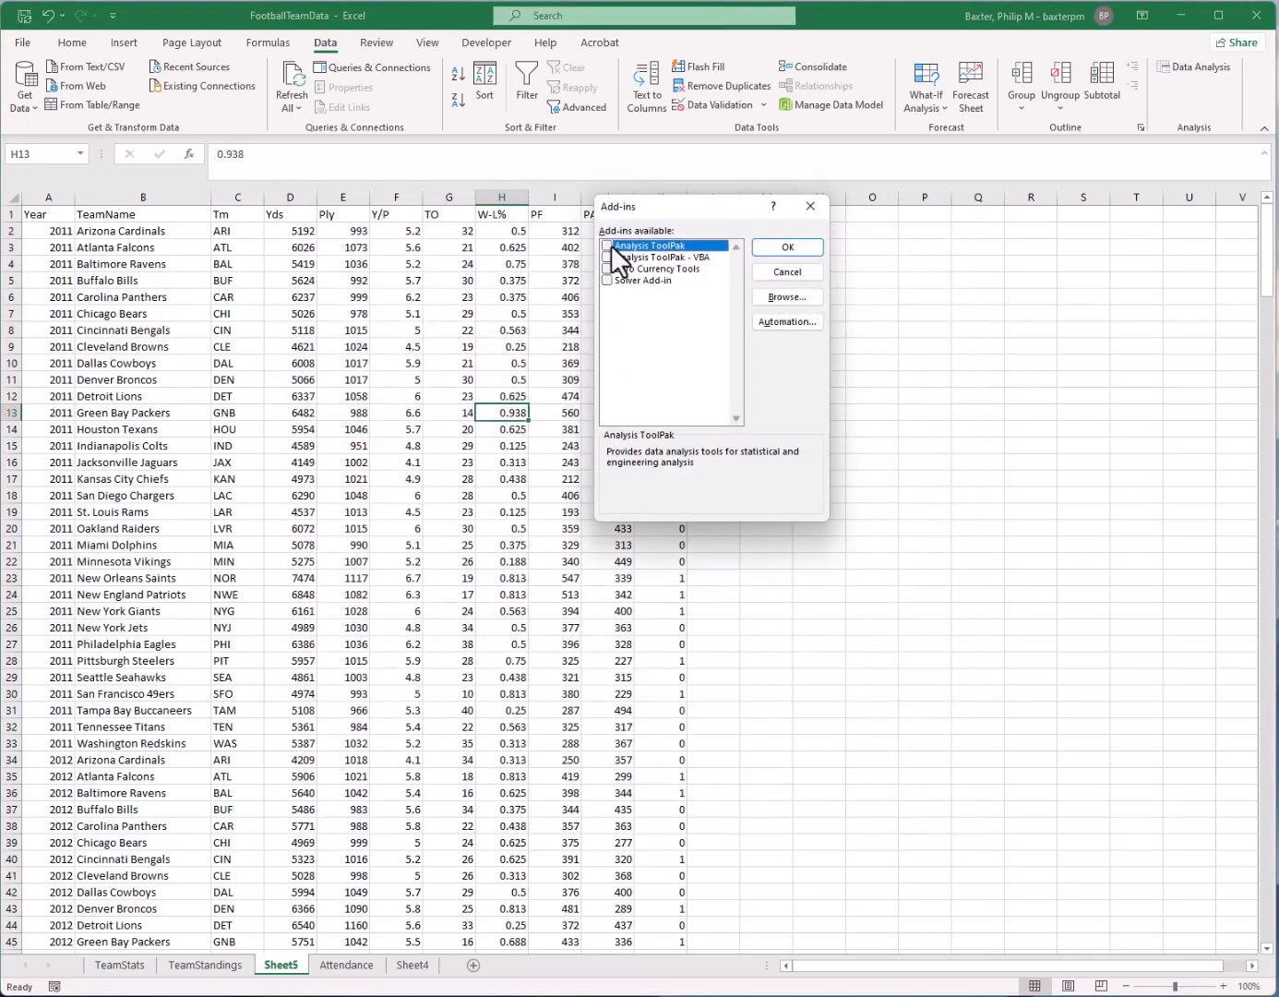
pyautogui.click(779, 244)
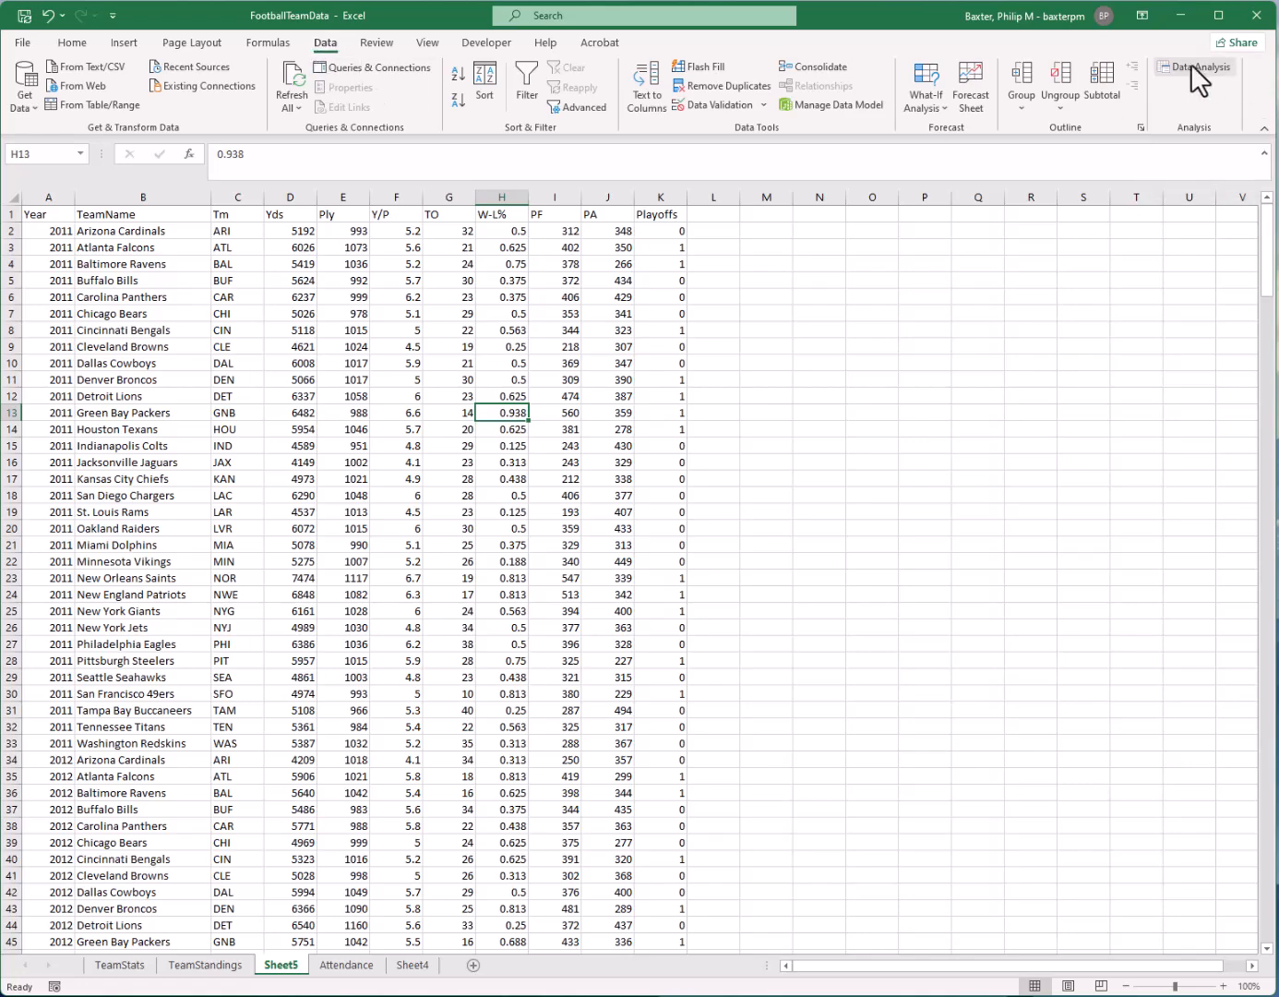
# Start a Descriptive Statistics data analysis with columns C through K as the input range
pyautogui.click(886, 428)
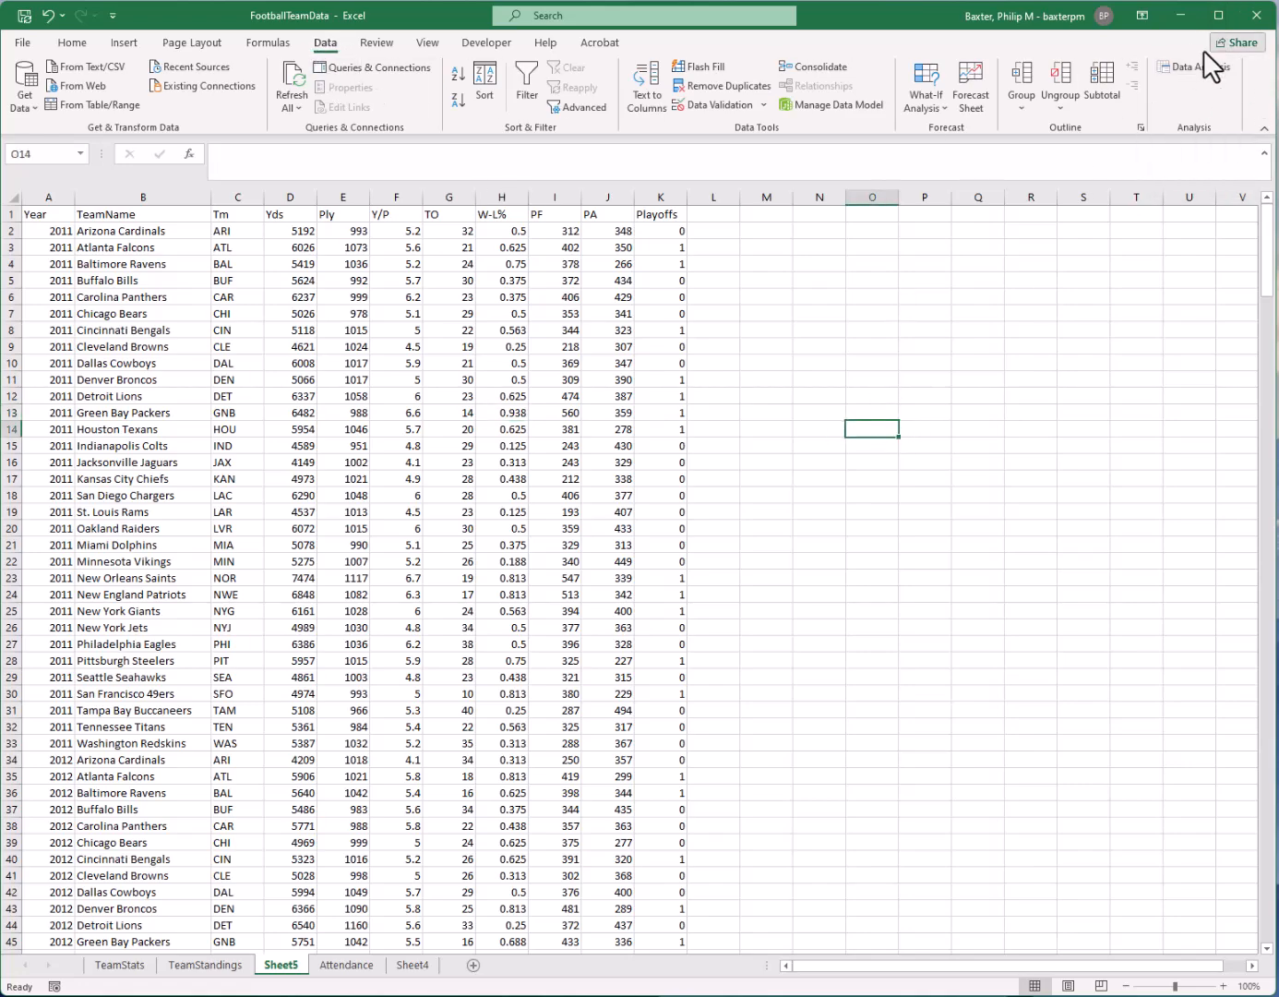
pyautogui.click(1197, 66)
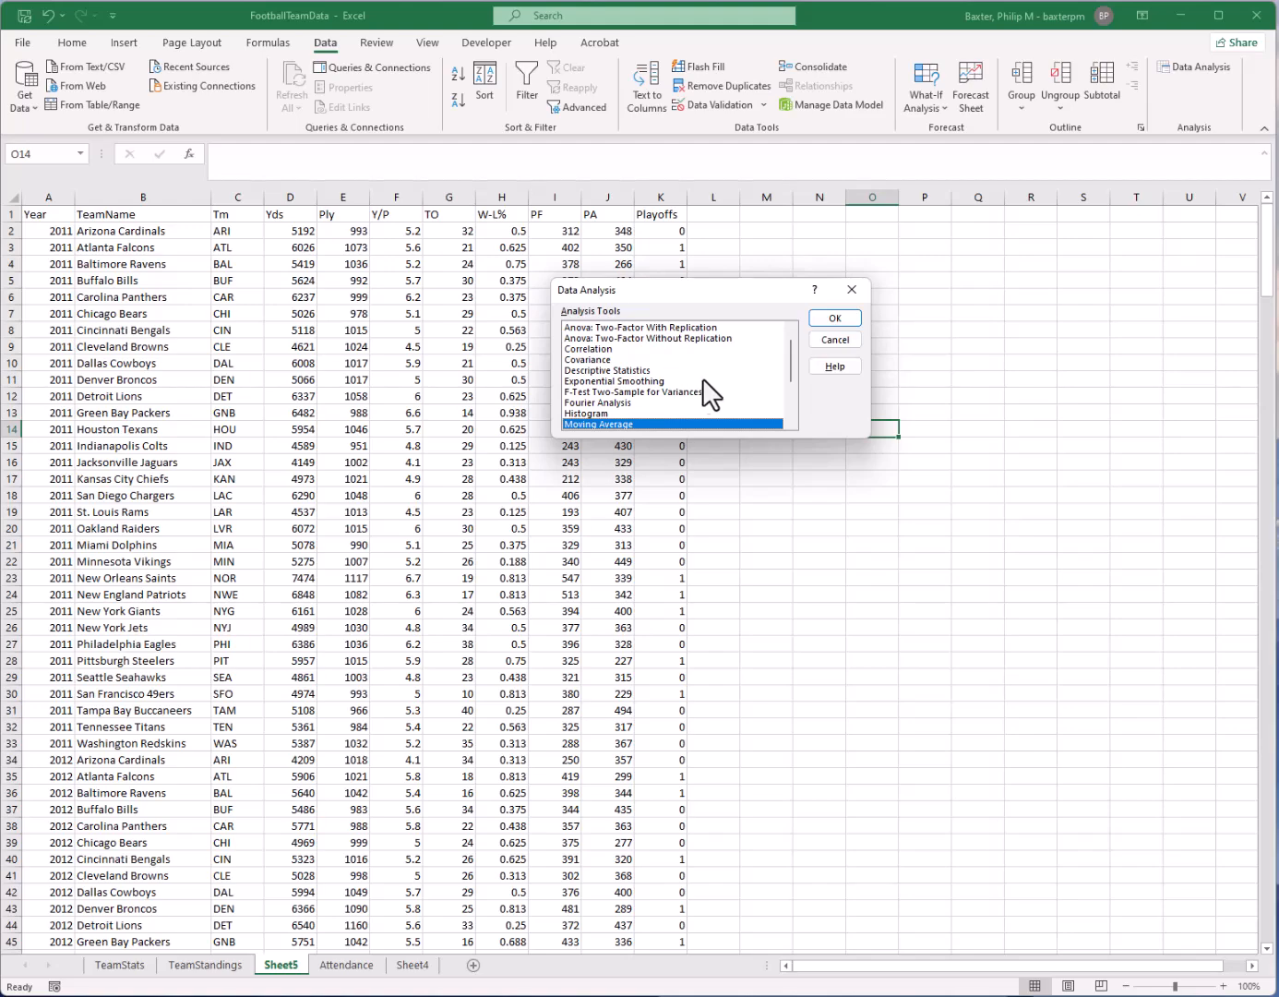
pyautogui.click(644, 371)
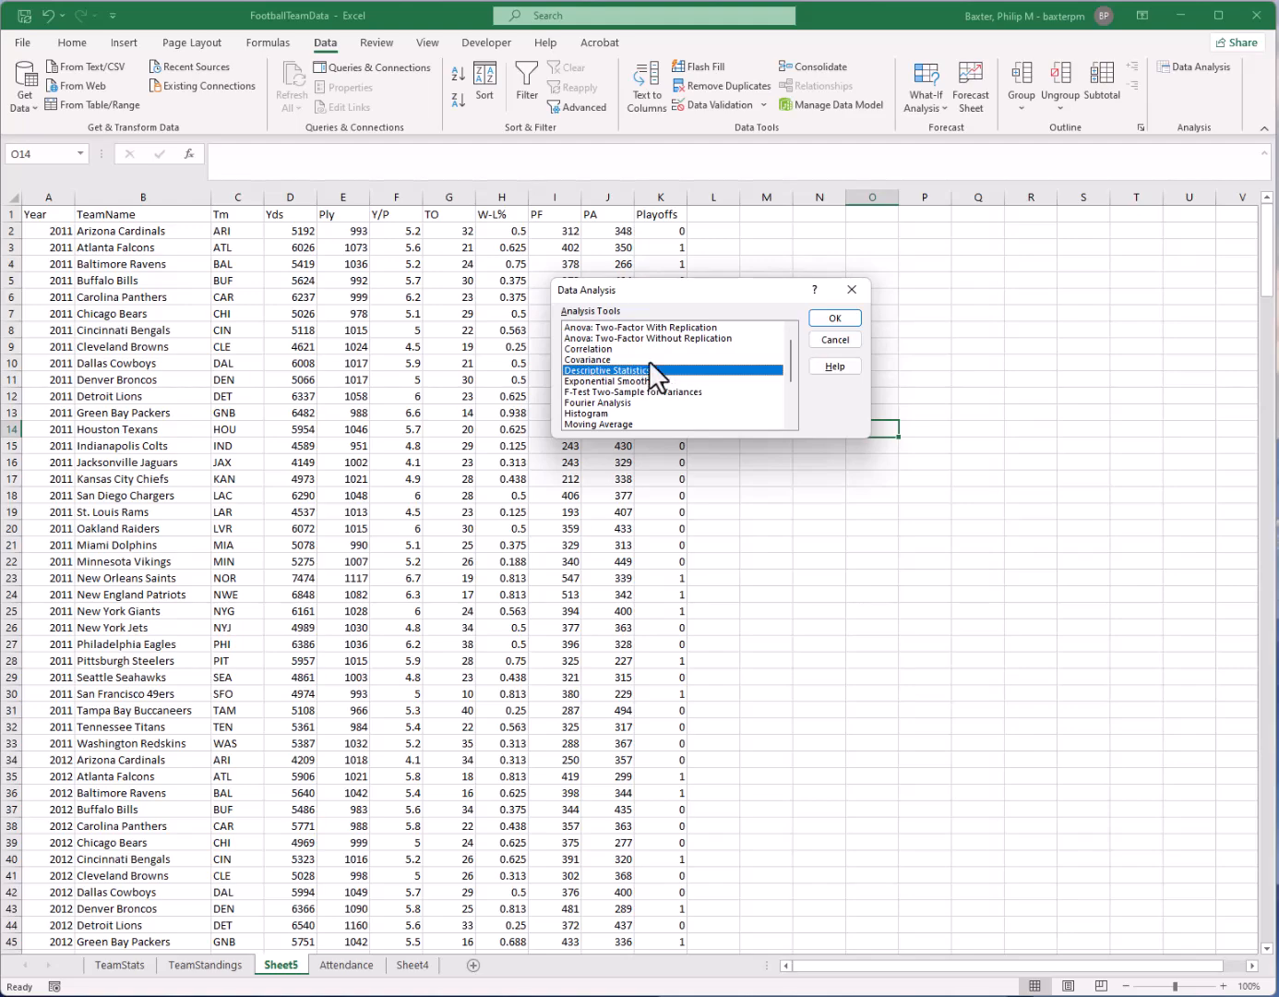
pyautogui.click(848, 319)
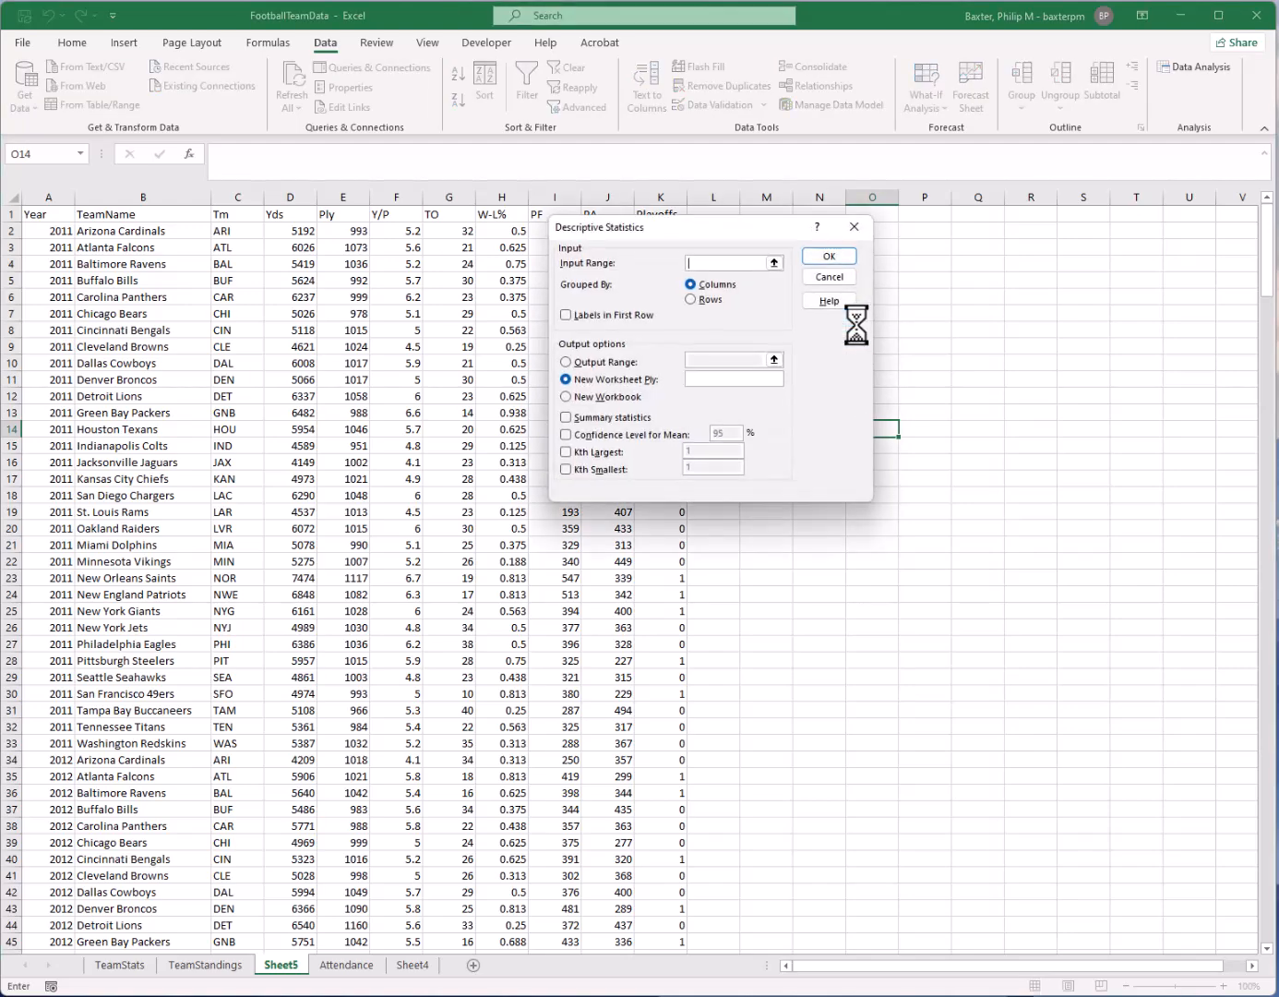
pyautogui.moveTo(668, 236); pyautogui.dragTo(919, 275)
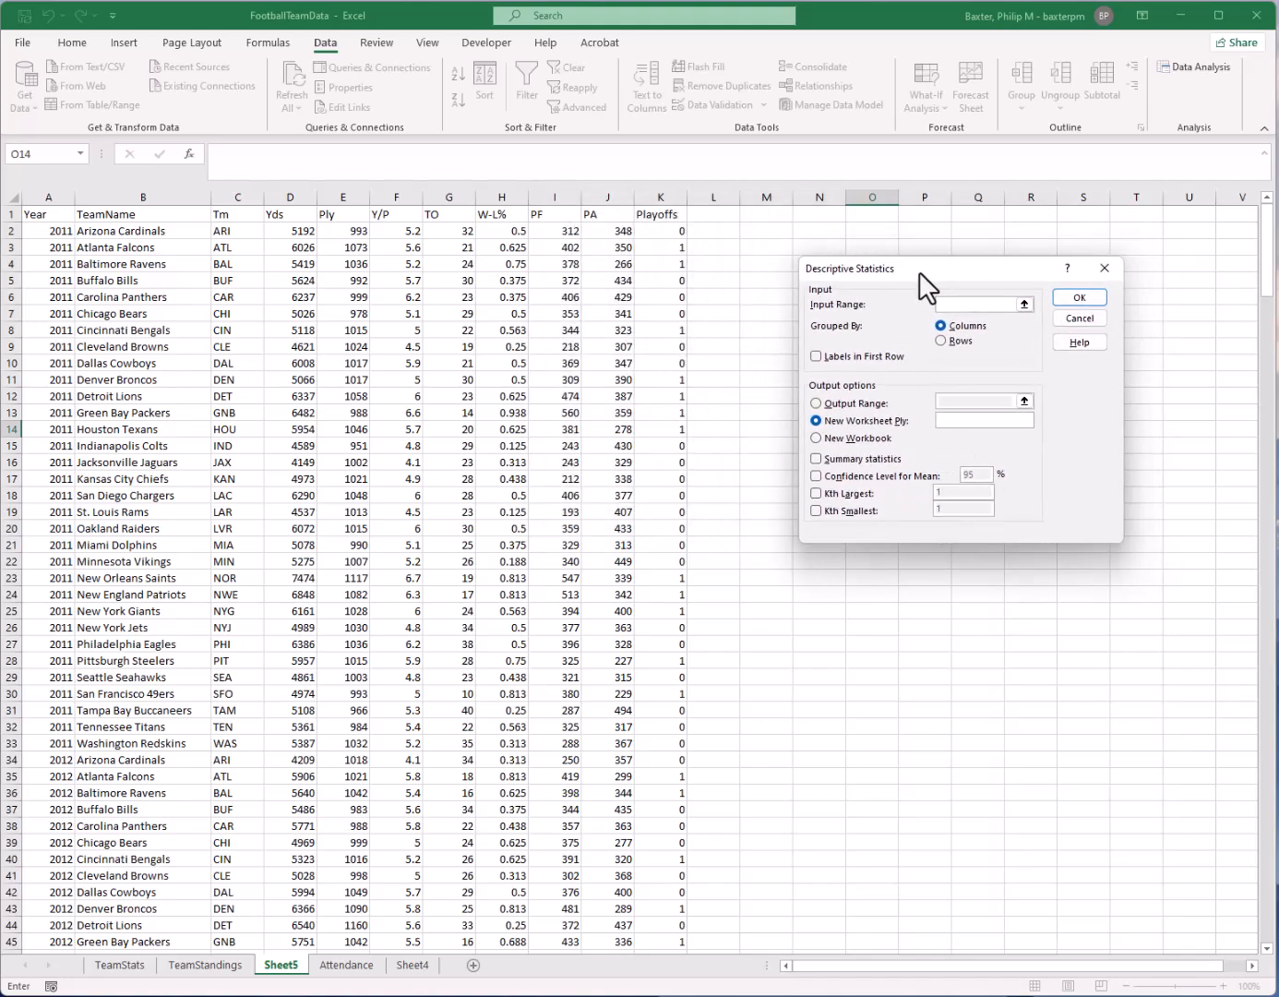
pyautogui.moveTo(242, 194); pyautogui.dragTo(642, 191)
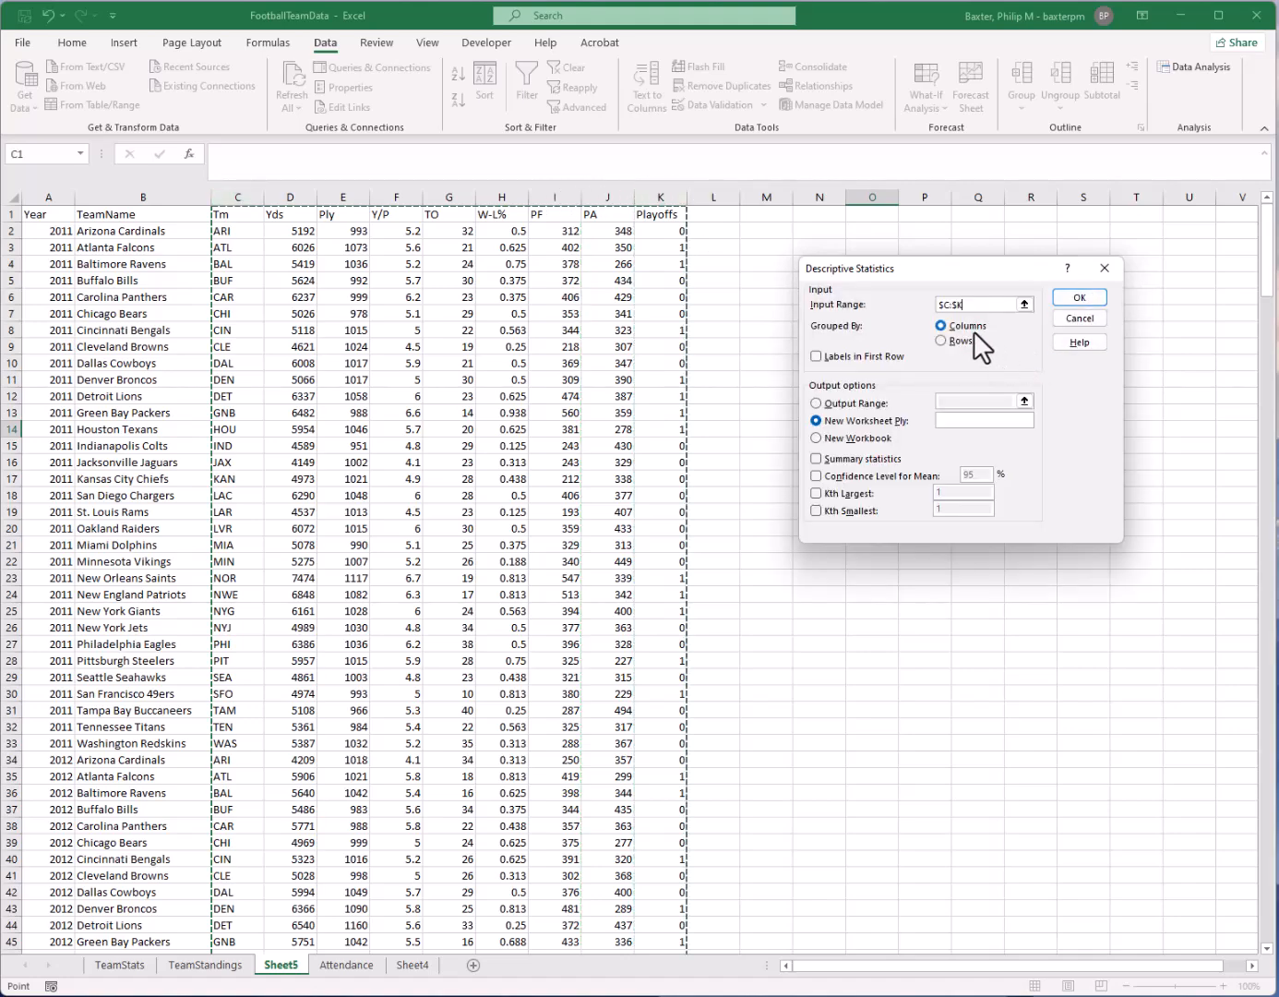
# Enable Labels in First Row and Summary statistics, and try to run the analysis on the chosen range
pyautogui.click(816, 357)
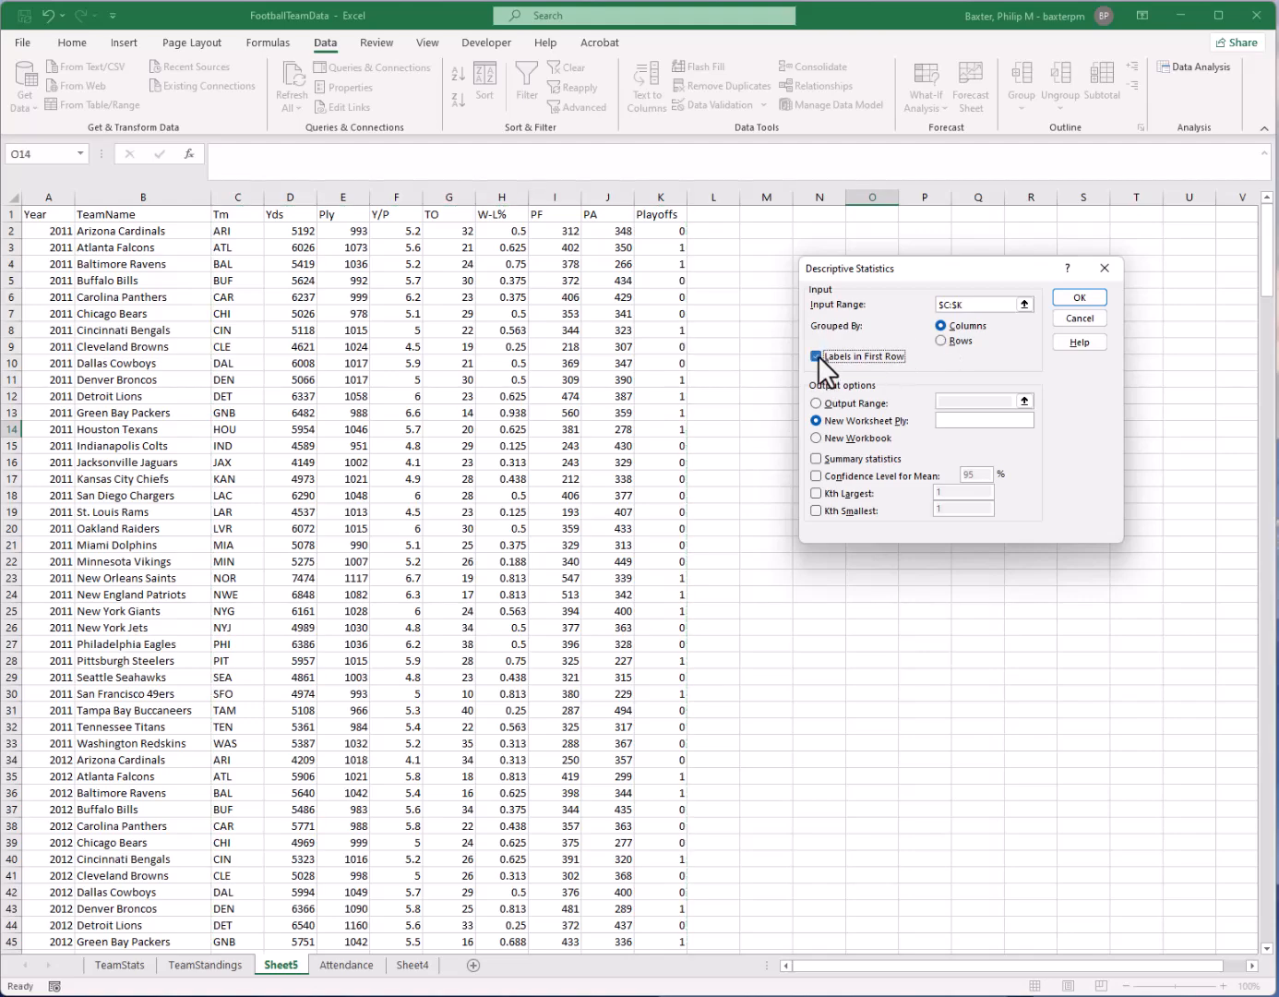
pyautogui.click(815, 458)
pyautogui.click(1068, 298)
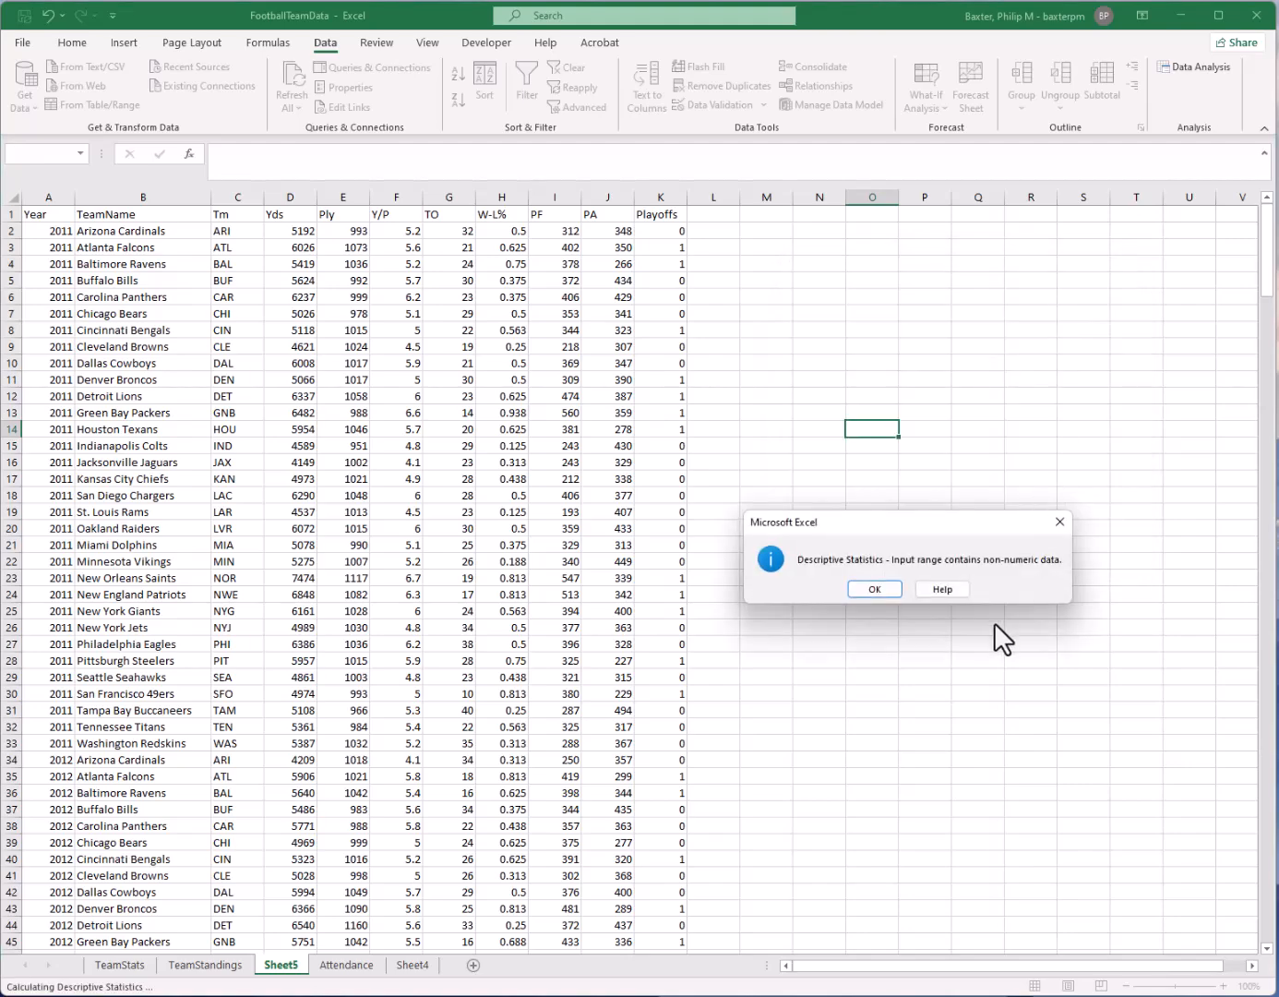
pyautogui.click(882, 592)
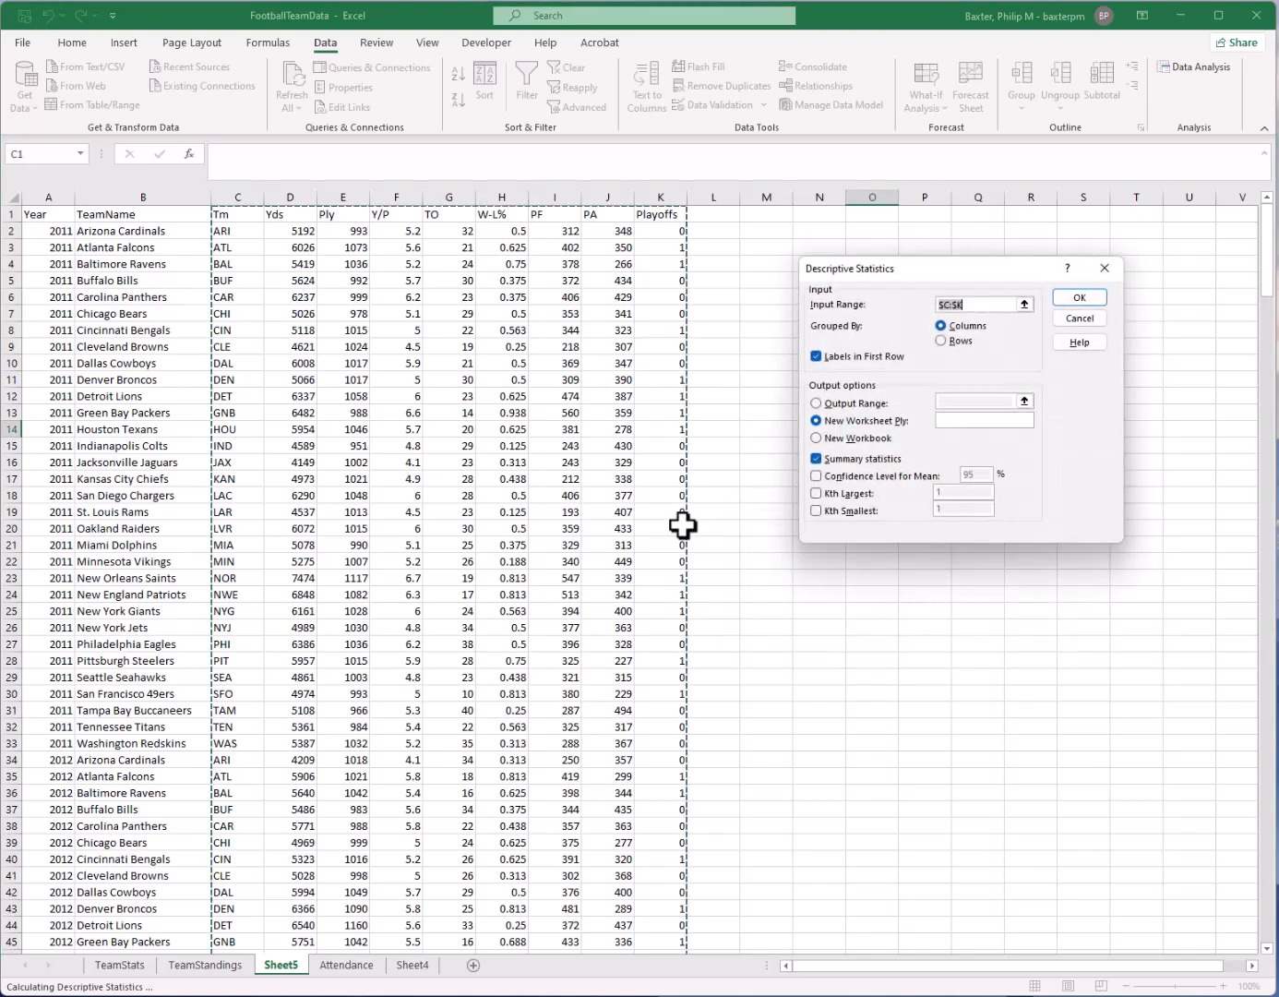
# Change the input range to columns D through K and run the descriptive statistics into a new worksheet
pyautogui.click(1025, 305)
pyautogui.moveTo(286, 198); pyautogui.dragTo(651, 201)
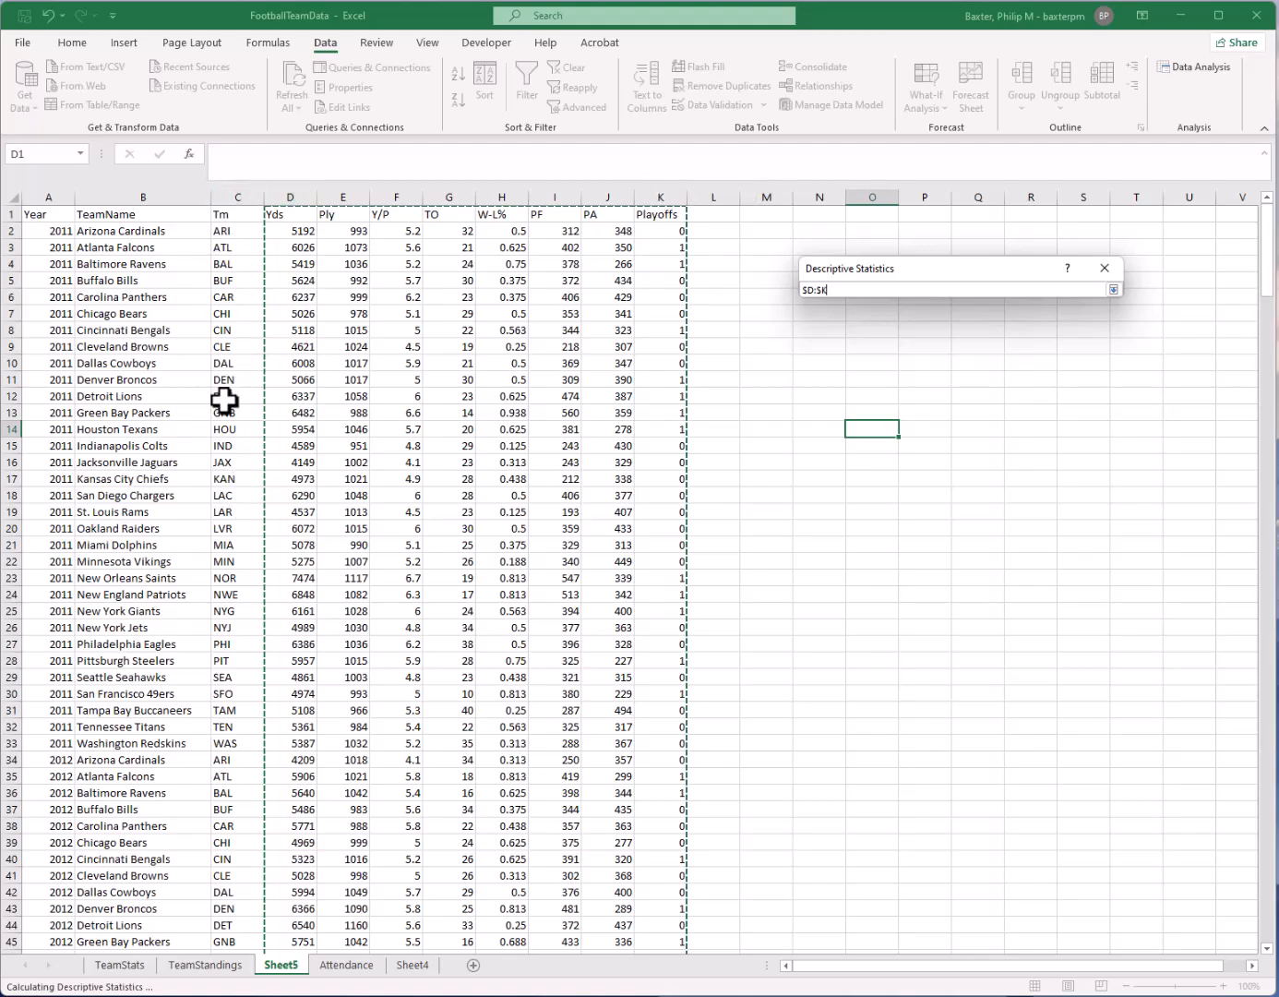
pyautogui.click(1114, 290)
pyautogui.click(1079, 297)
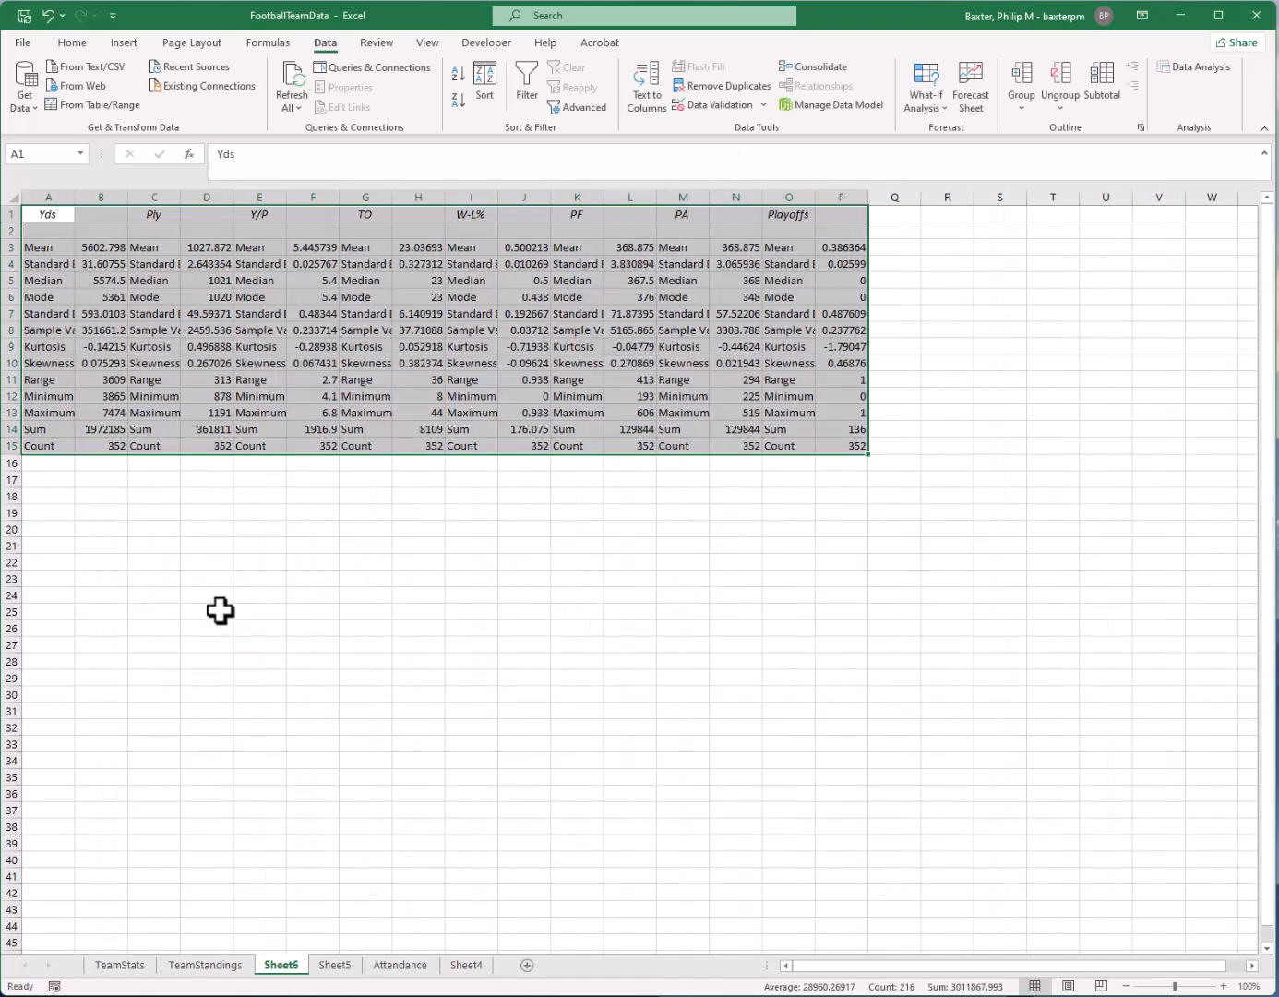
# Widen columns A and B of the statistics output so the Yds labels and values fit
pyautogui.click(113, 311)
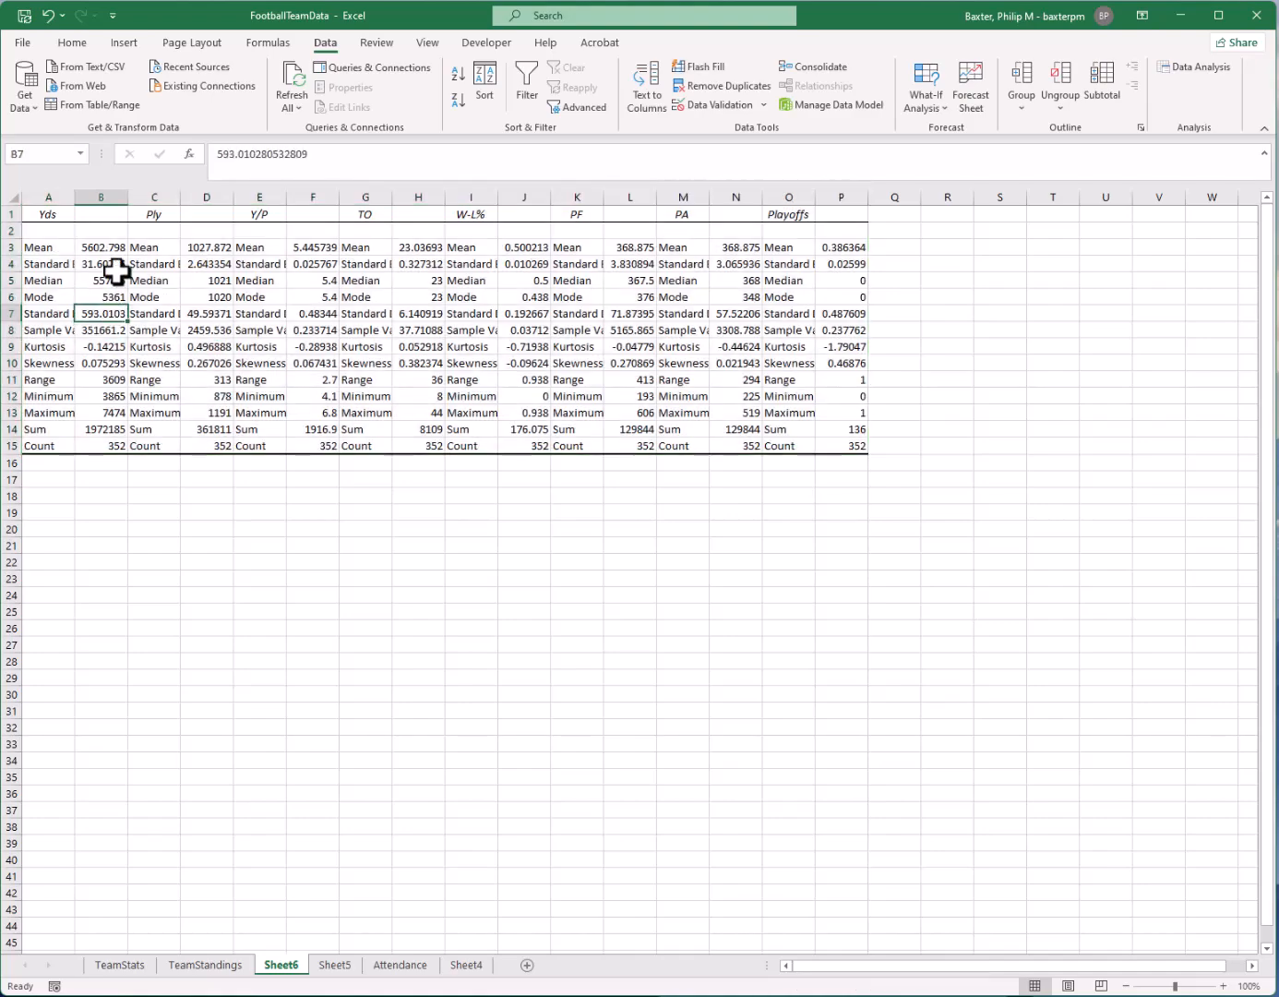
pyautogui.moveTo(76, 199); pyautogui.dragTo(226, 197)
pyautogui.click(96, 213)
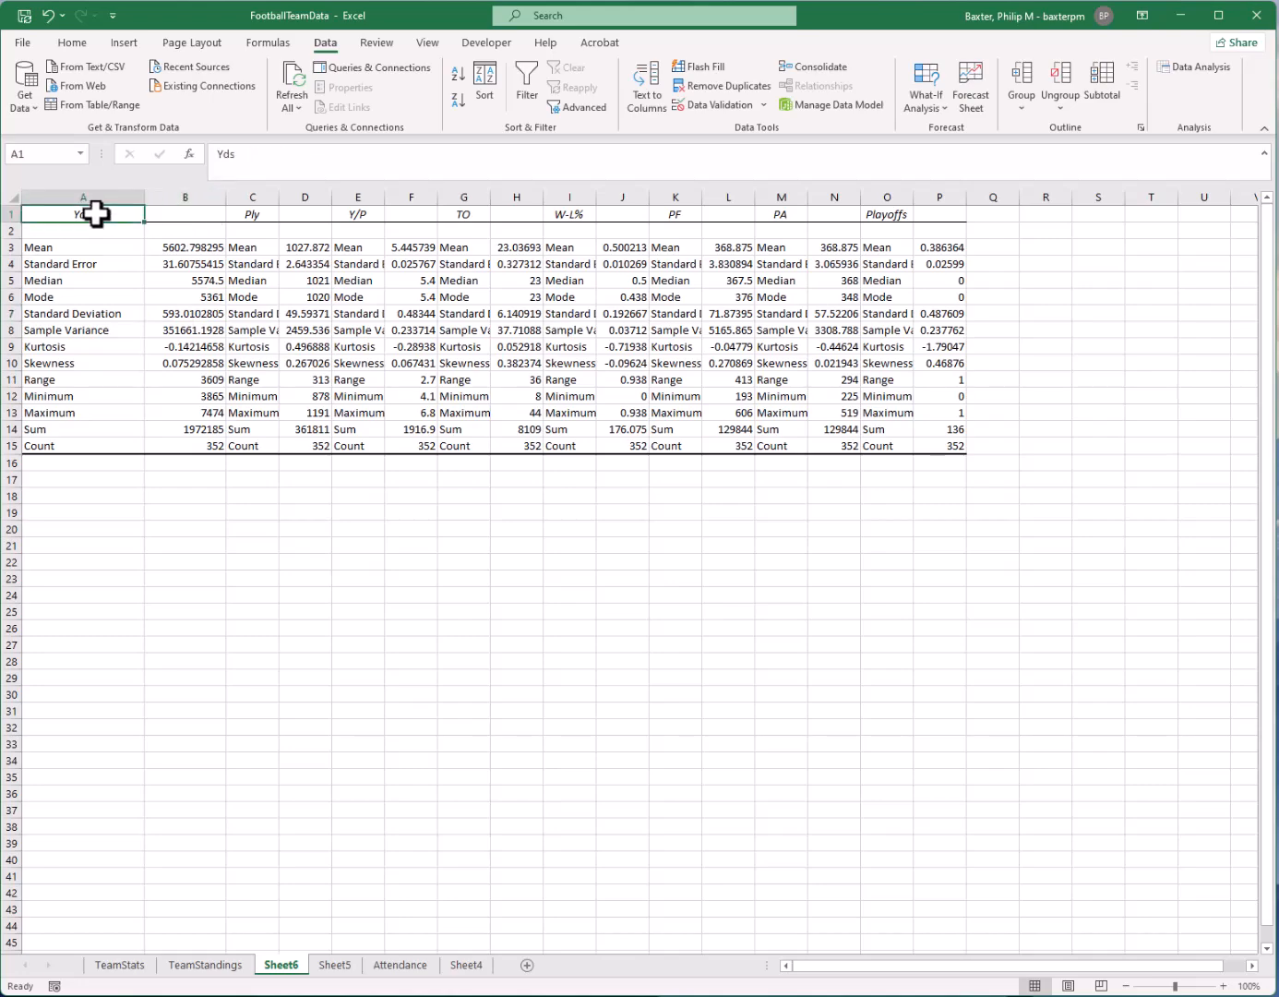
# Examine the Yds summary statistics in columns A and B, from the mean down through standard deviation, variance, skewness, range and count
pyautogui.click(220, 248)
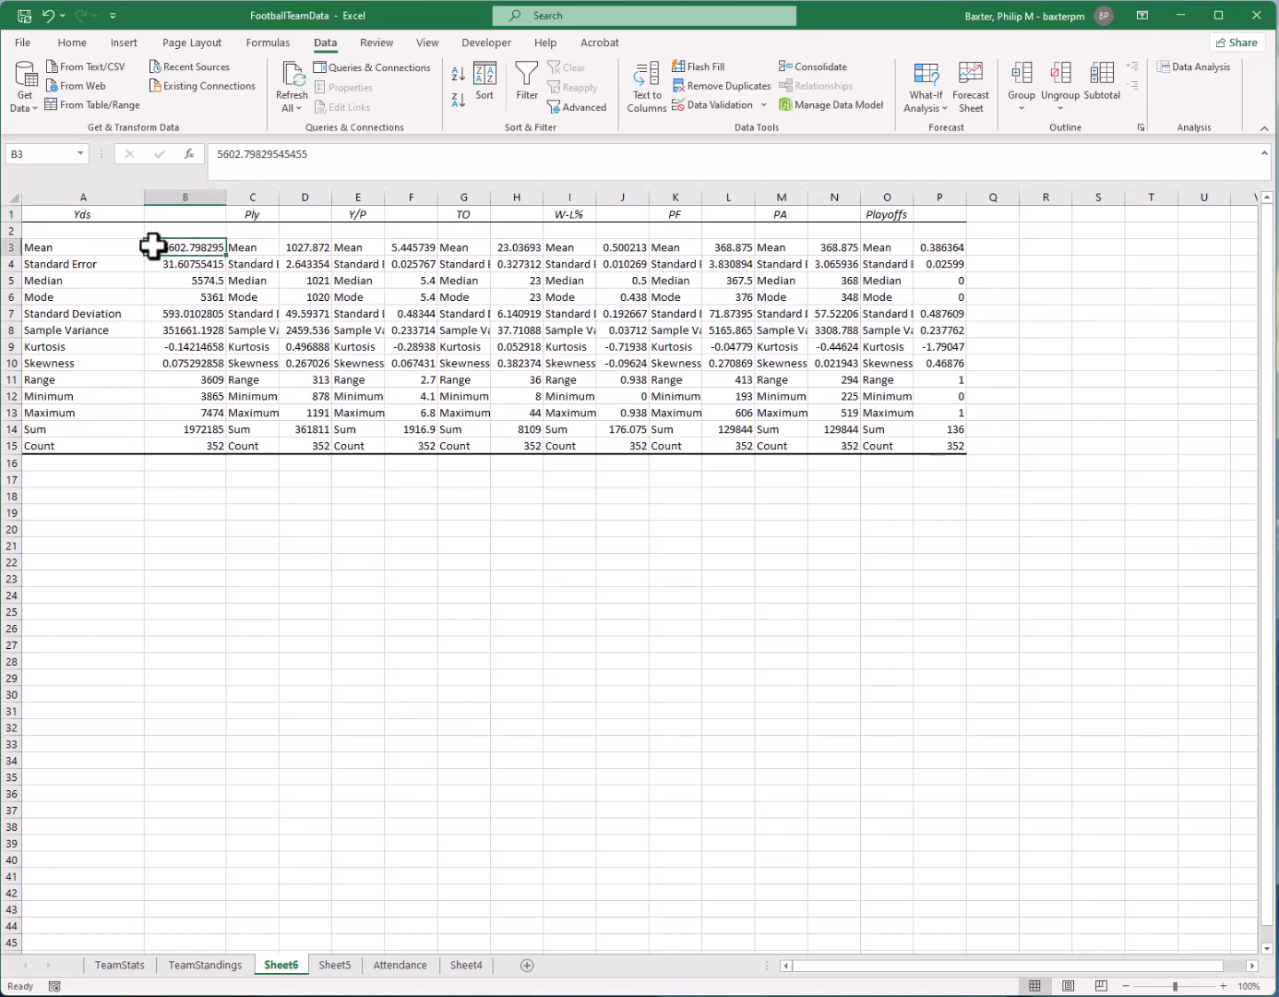
pyautogui.click(109, 265)
pyautogui.moveTo(94, 285); pyautogui.dragTo(102, 299)
pyautogui.click(189, 316)
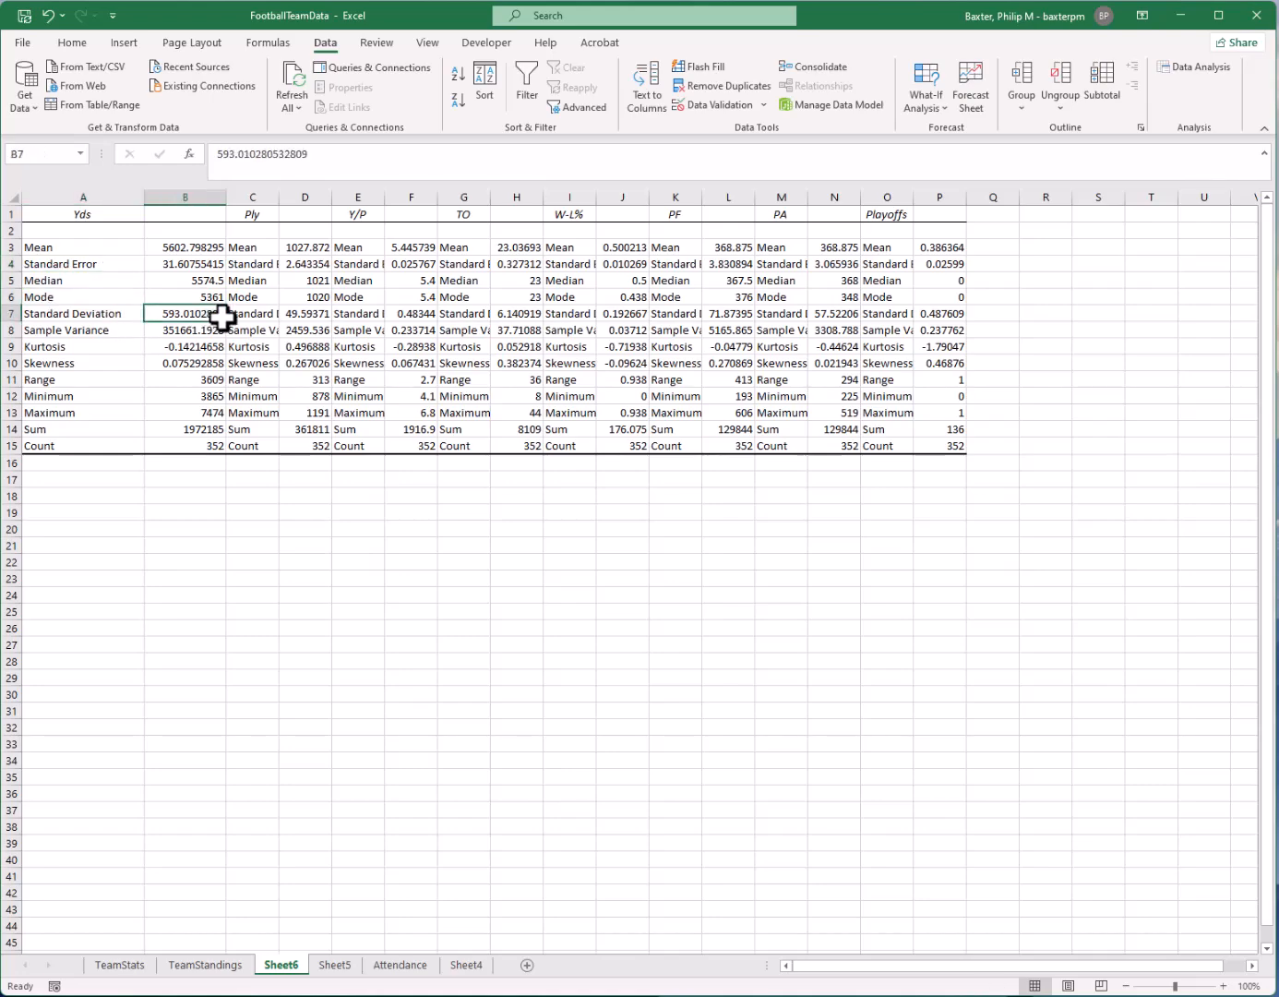
pyautogui.click(92, 331)
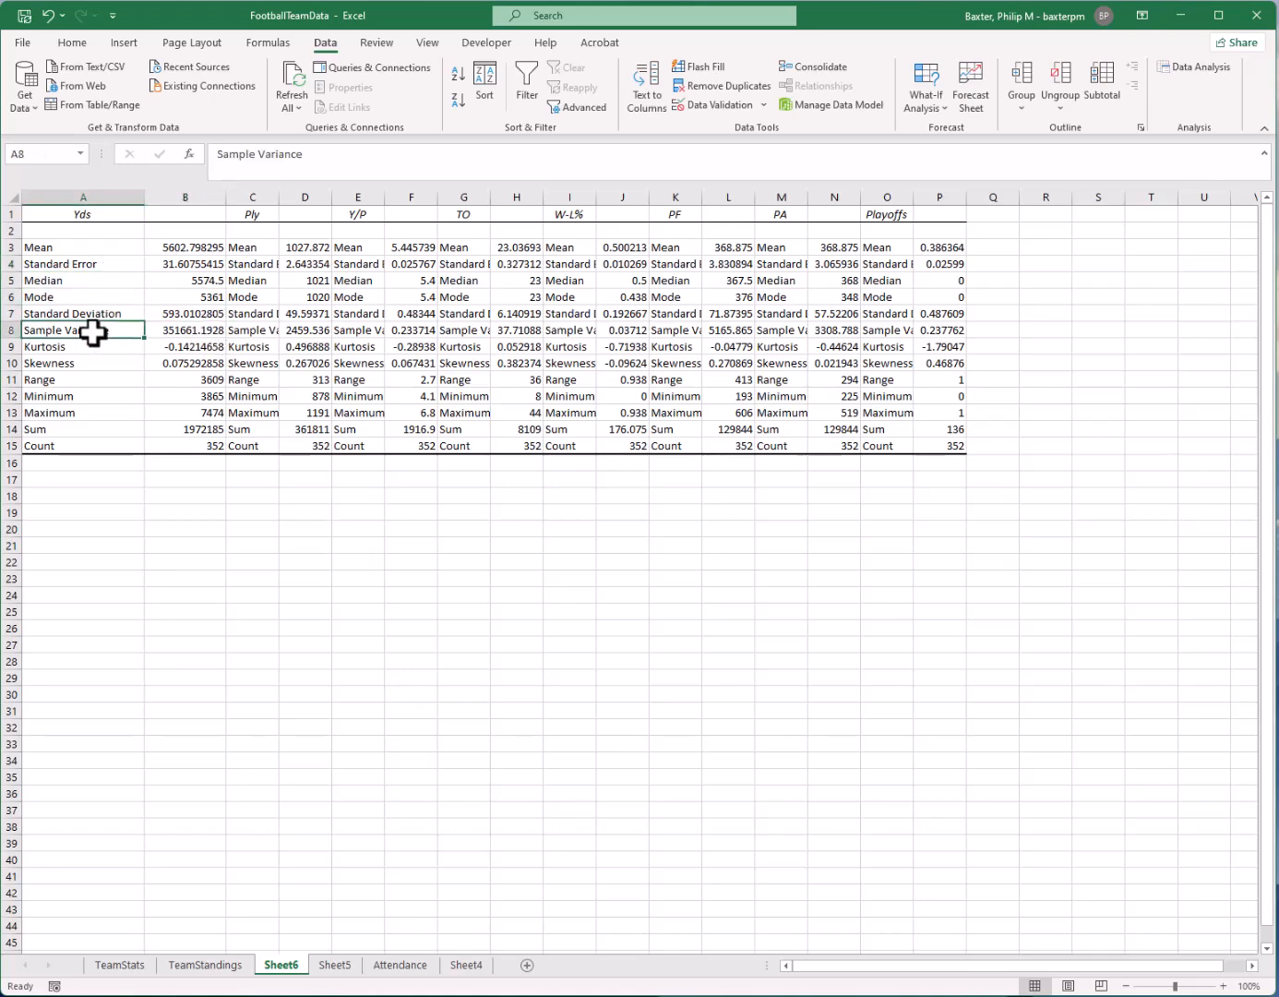
pyautogui.click(83, 362)
pyautogui.moveTo(83, 362)
pyautogui.mouseDown()
pyautogui.moveTo(83, 347)
pyautogui.moveTo(81, 364)
pyautogui.mouseUp()
pyautogui.click(77, 381)
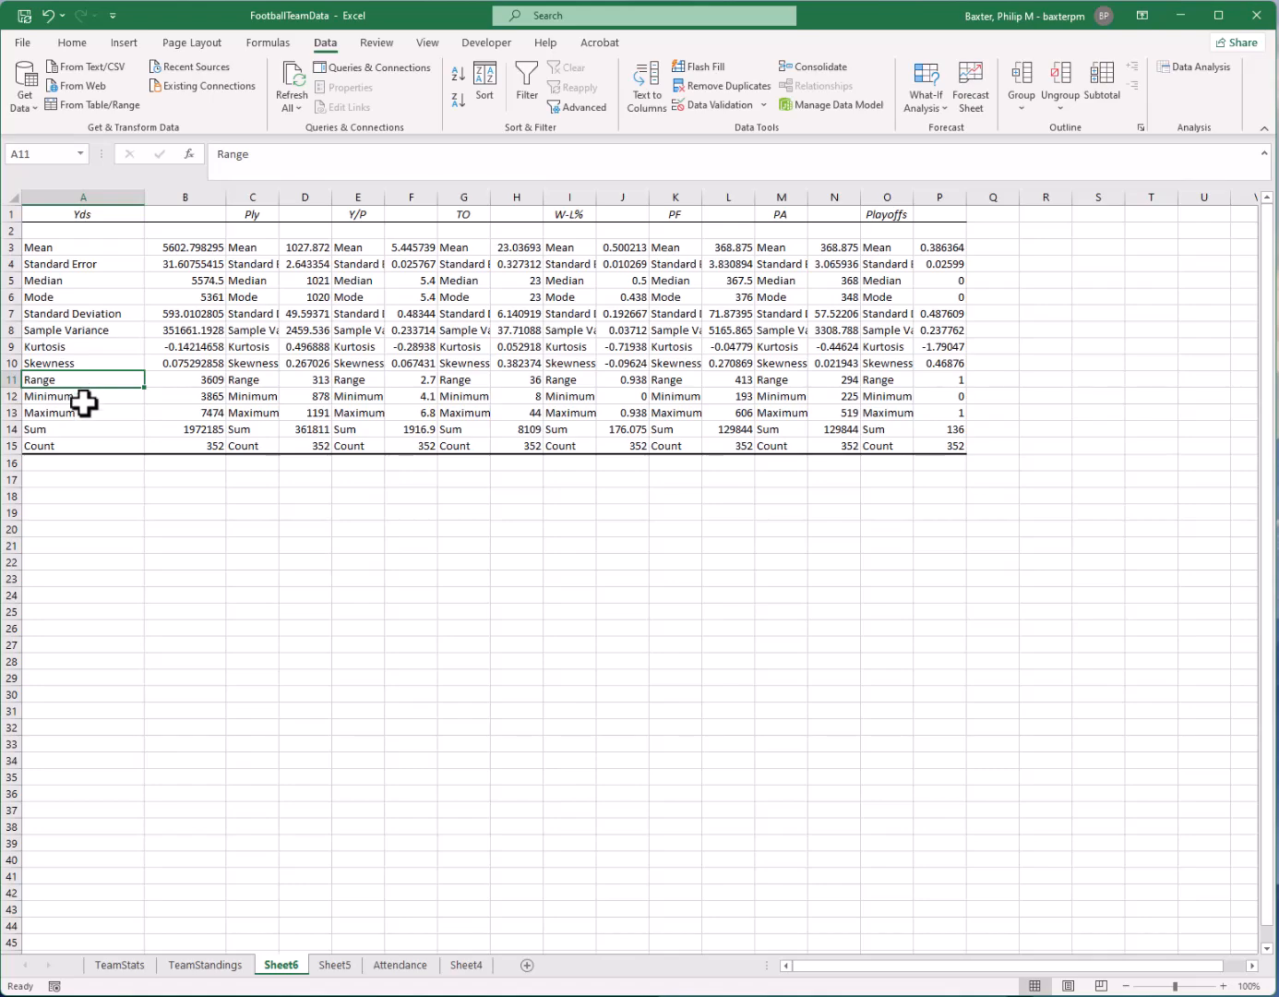
pyautogui.click(90, 448)
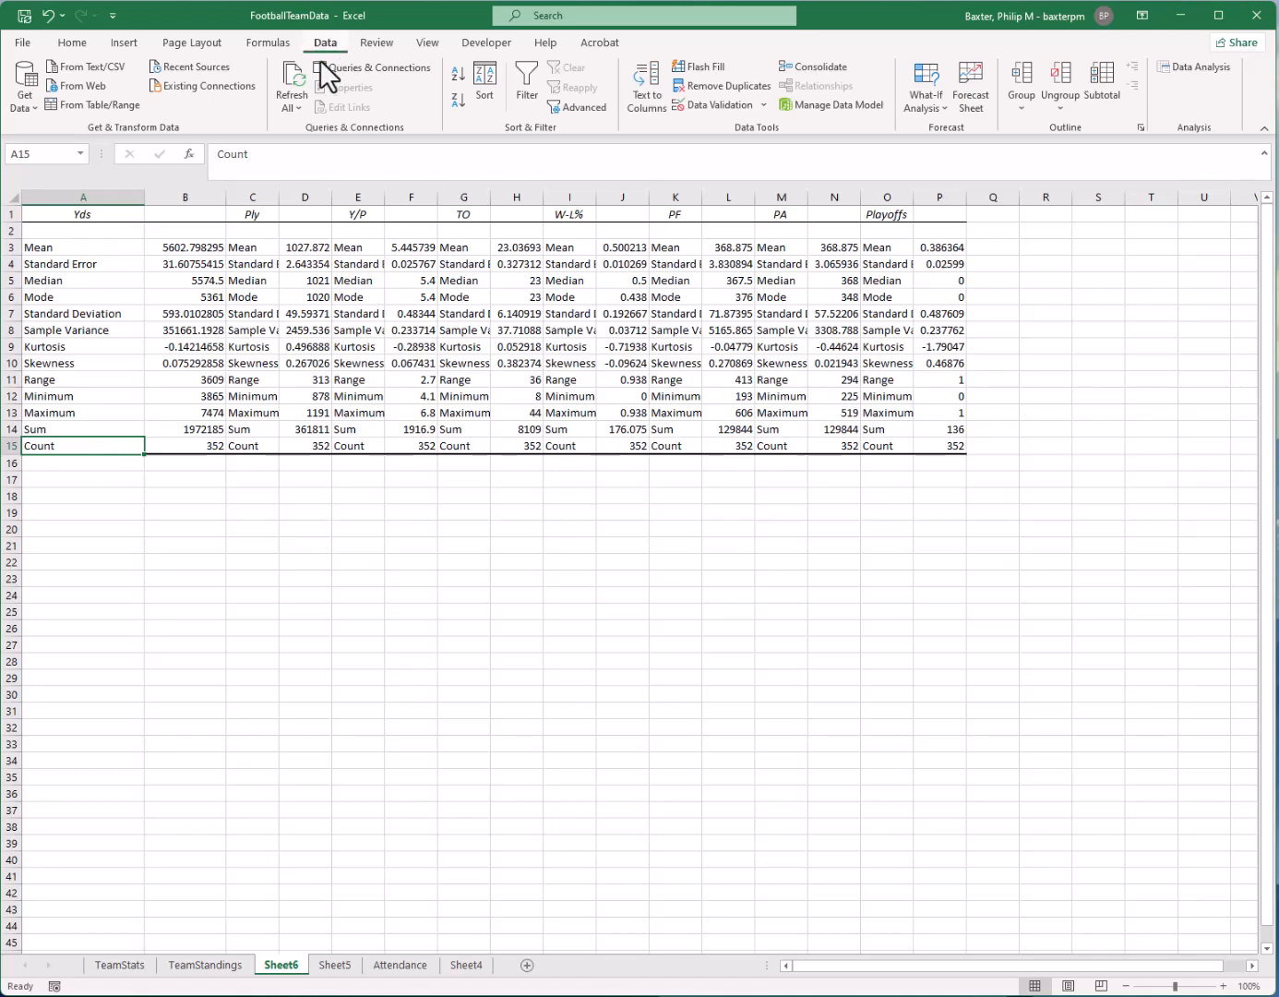
# Widen columns C and D to fit the Ply statistics, and check the Yds mean, maximum, range, minimum and standard deviation
pyautogui.moveTo(279, 196); pyautogui.dragTo(399, 197)
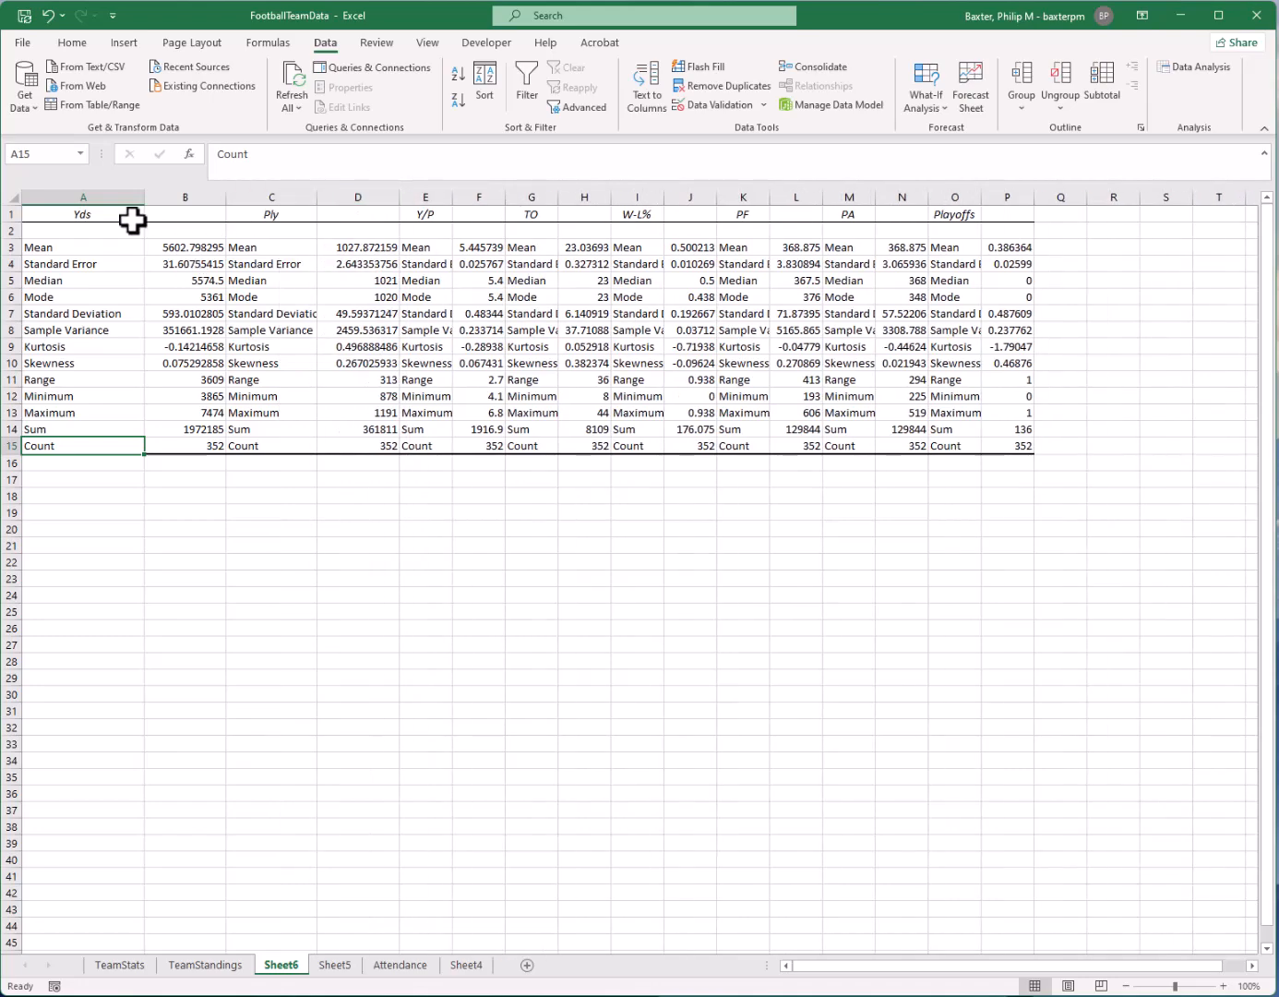
pyautogui.click(198, 248)
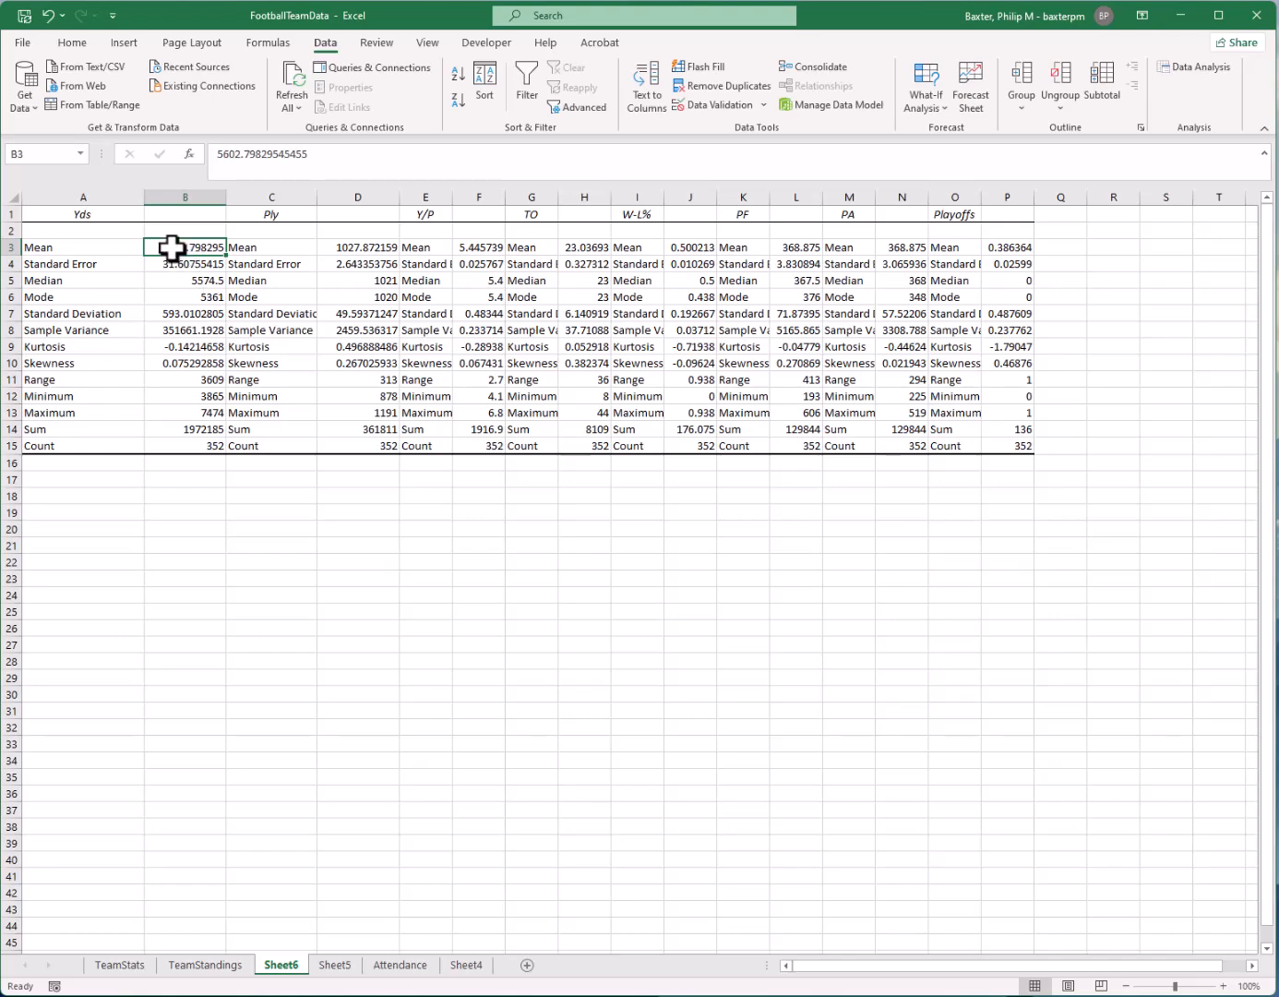
pyautogui.click(218, 409)
pyautogui.click(210, 381)
pyautogui.click(209, 396)
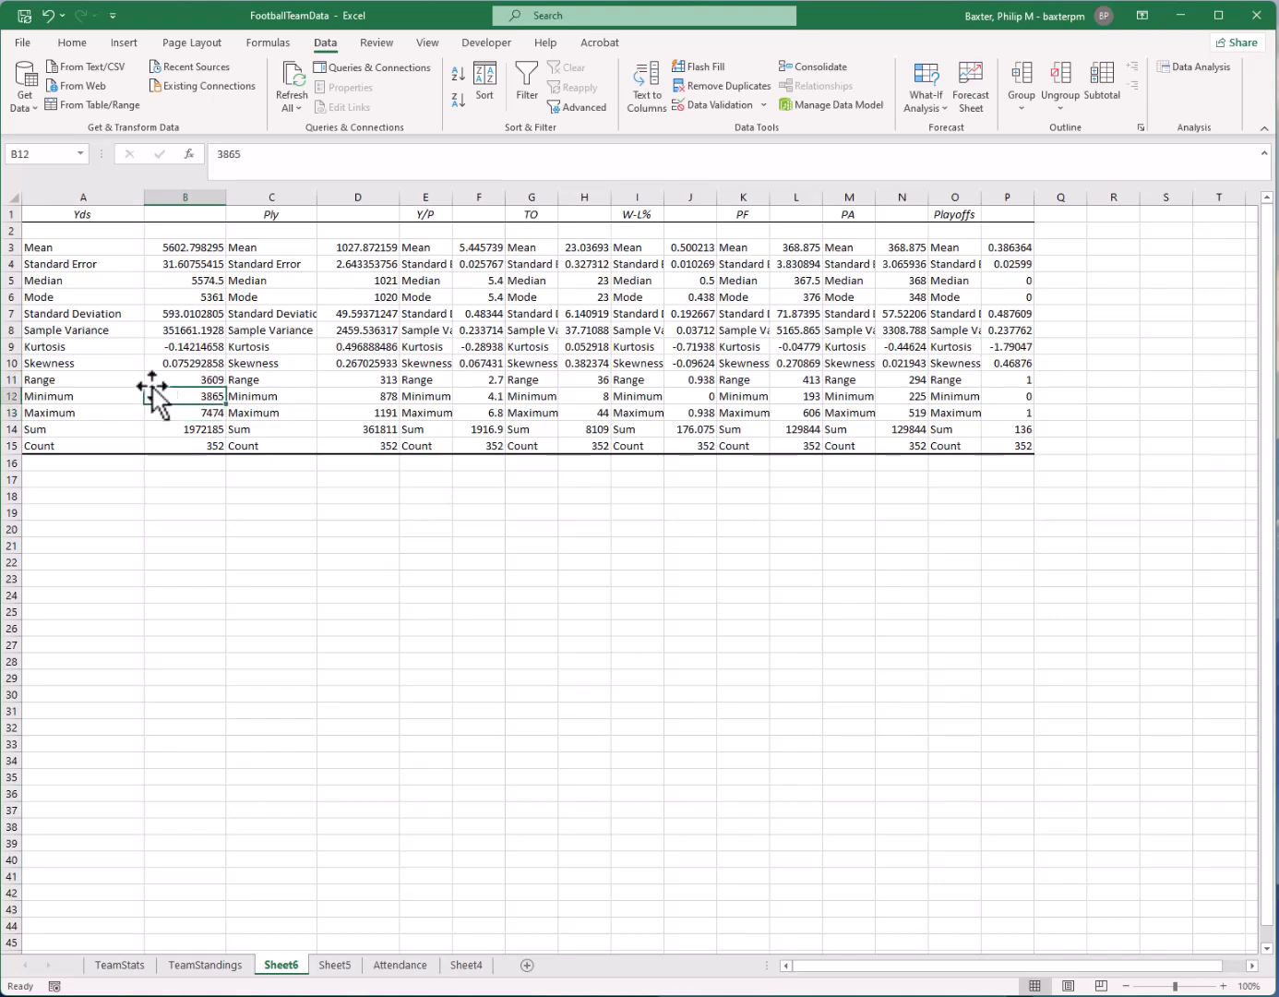
pyautogui.click(188, 312)
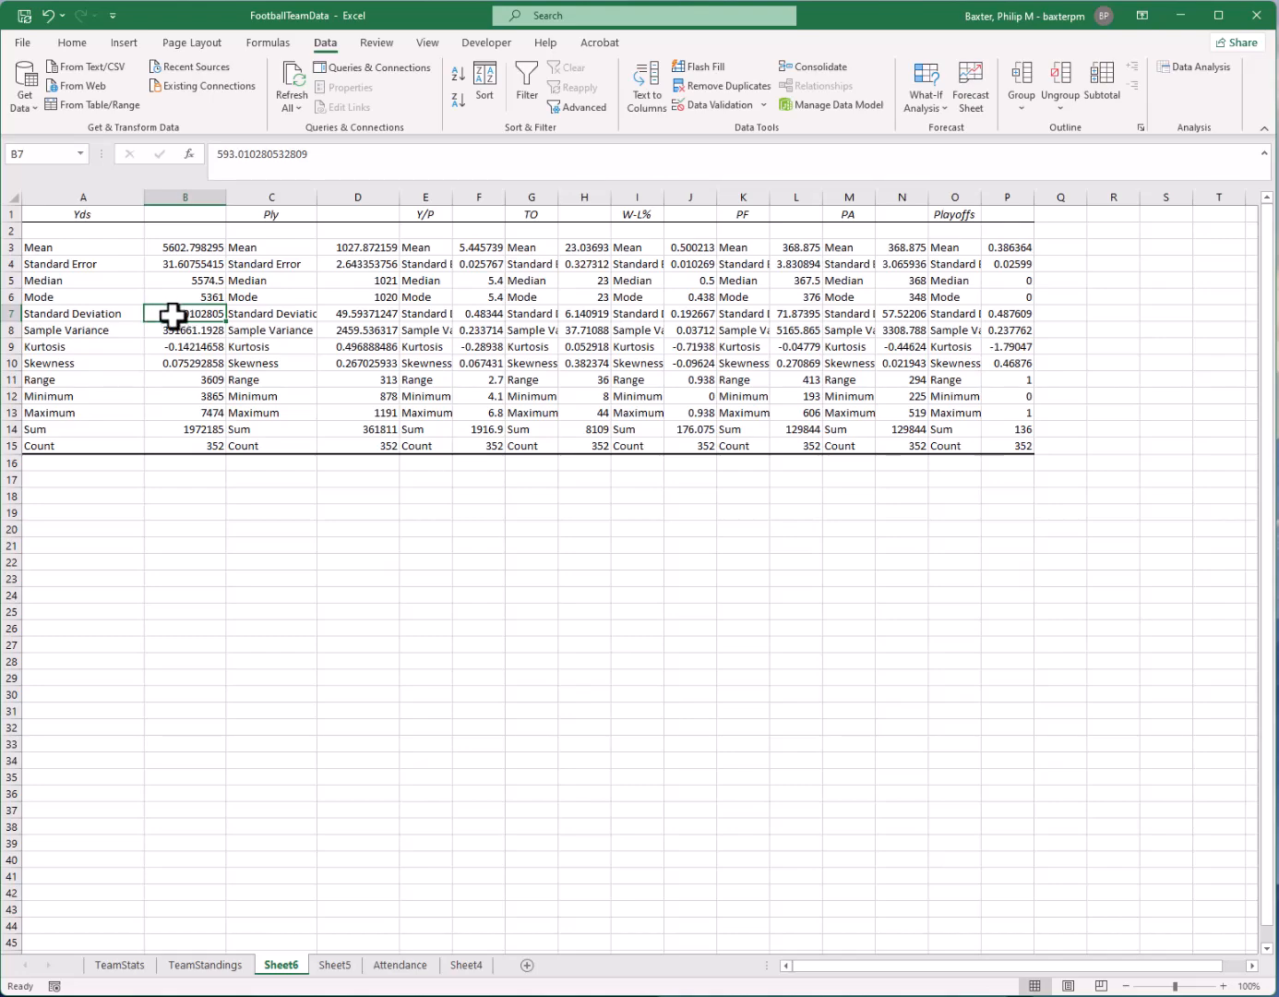
# Add the Yds standard deviation to the mean in cell B19 with the formula =B3+B7
pyautogui.click(187, 514)
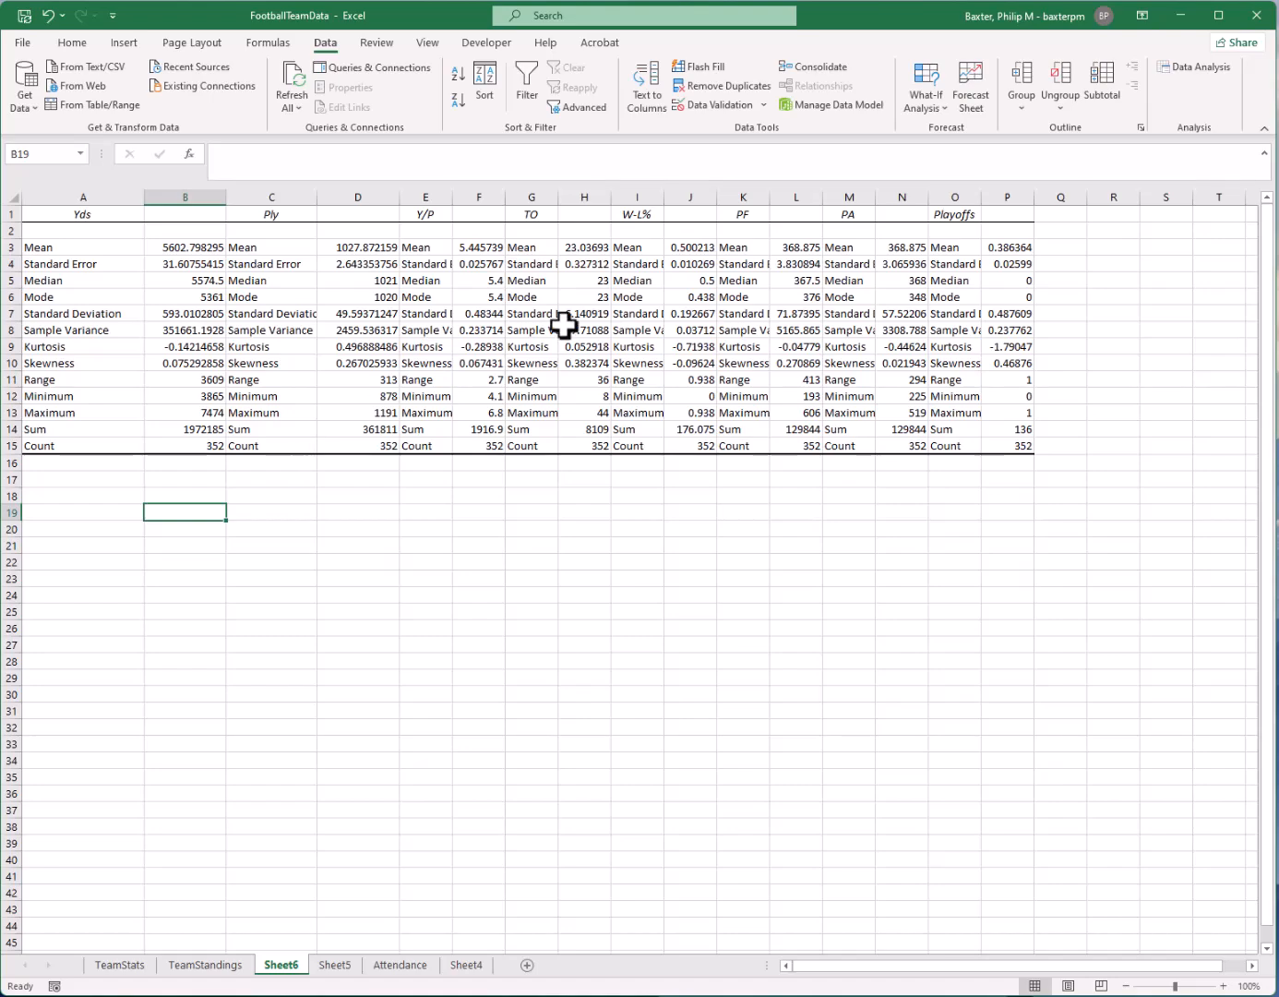
pyautogui.write('=')
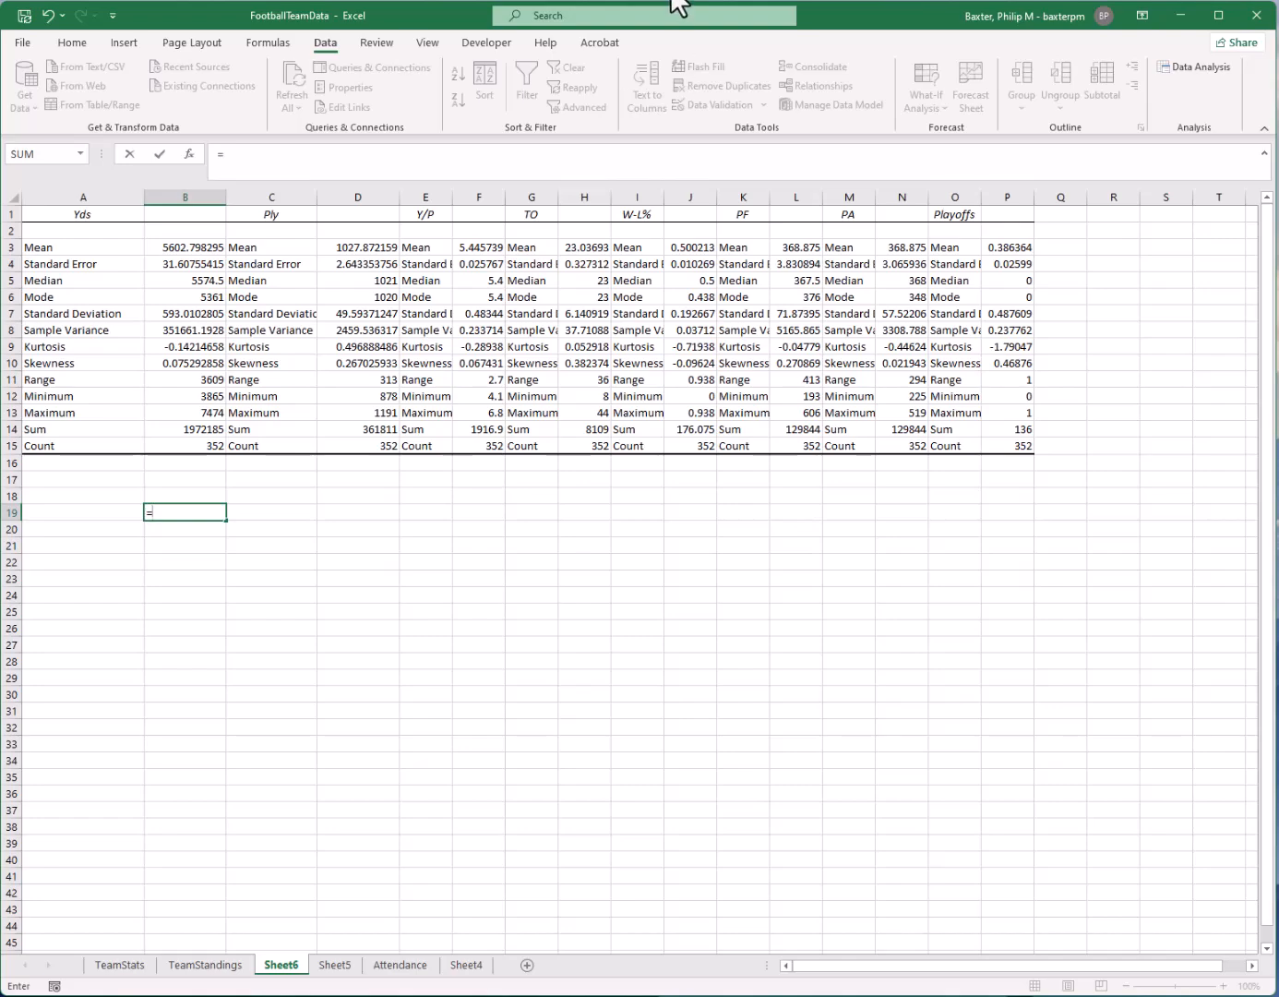
pyautogui.click(164, 248)
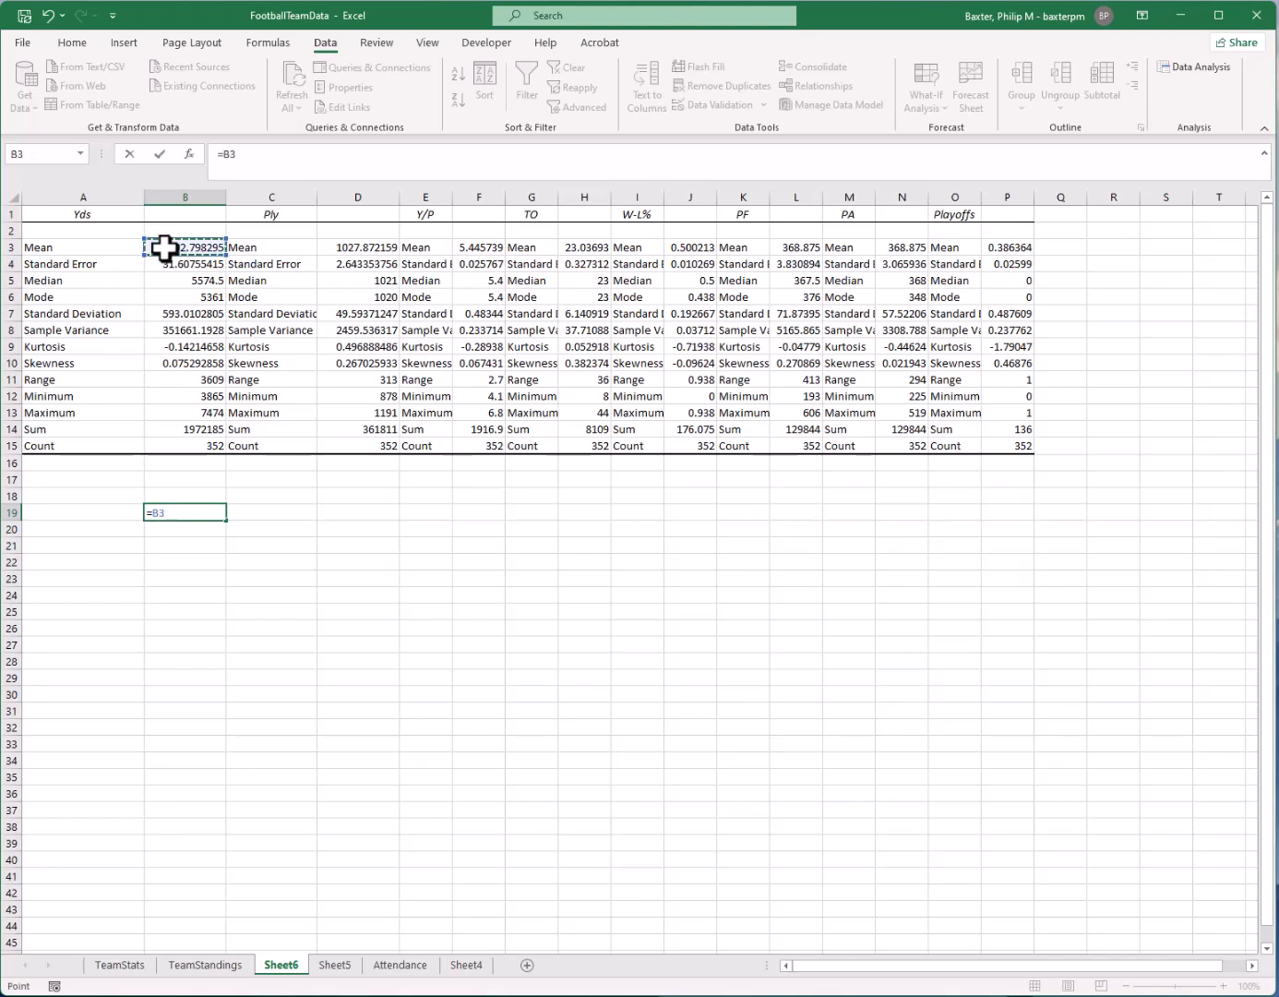
pyautogui.write('+')
pyautogui.click(207, 316)
pyautogui.press('Return')
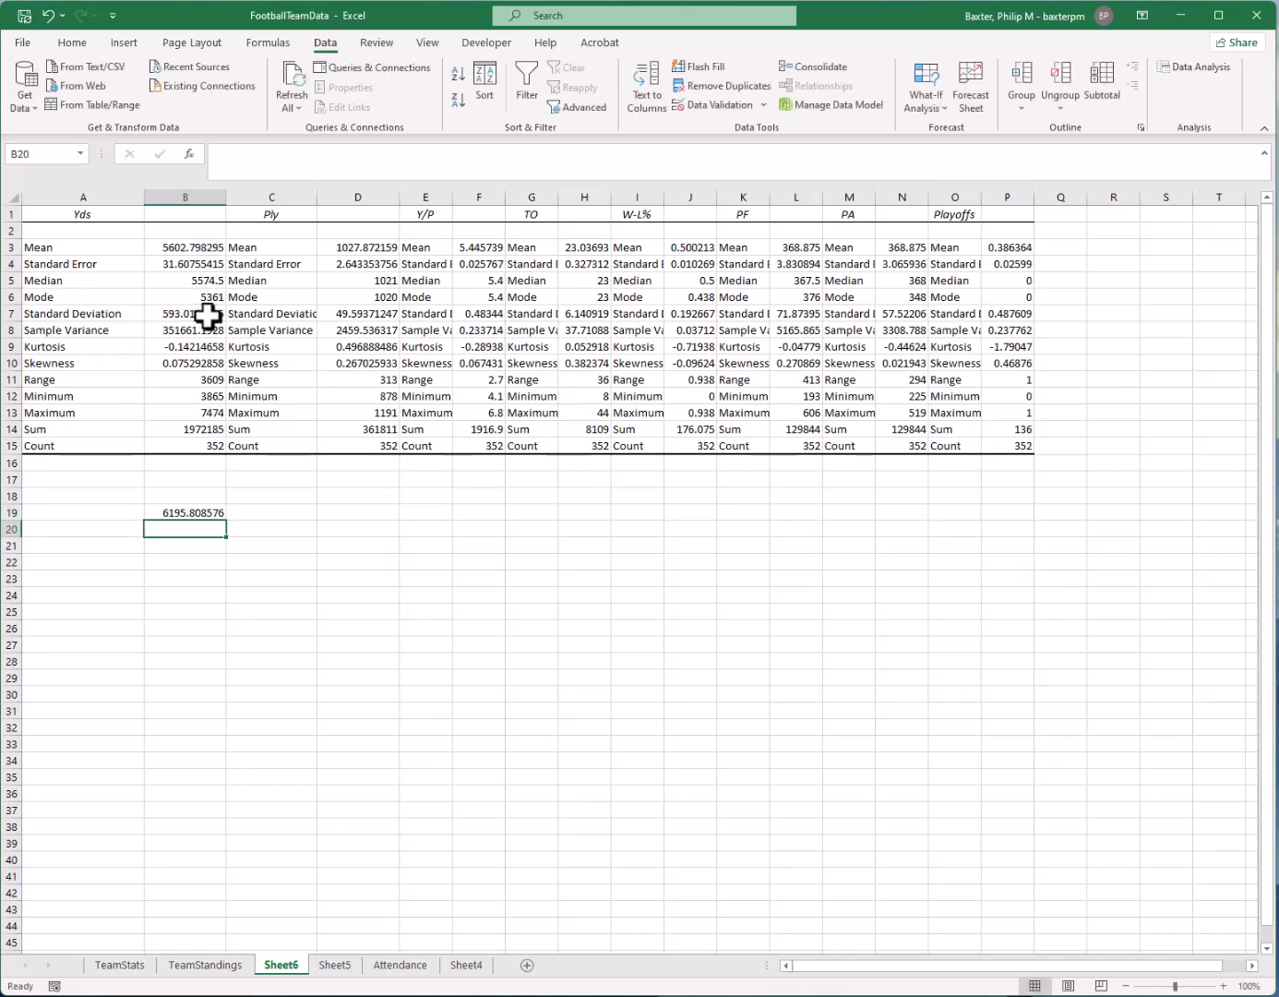
# Subtract the Yds standard deviation from the mean in cell B20 with the formula =B3-B7
pyautogui.write('=')
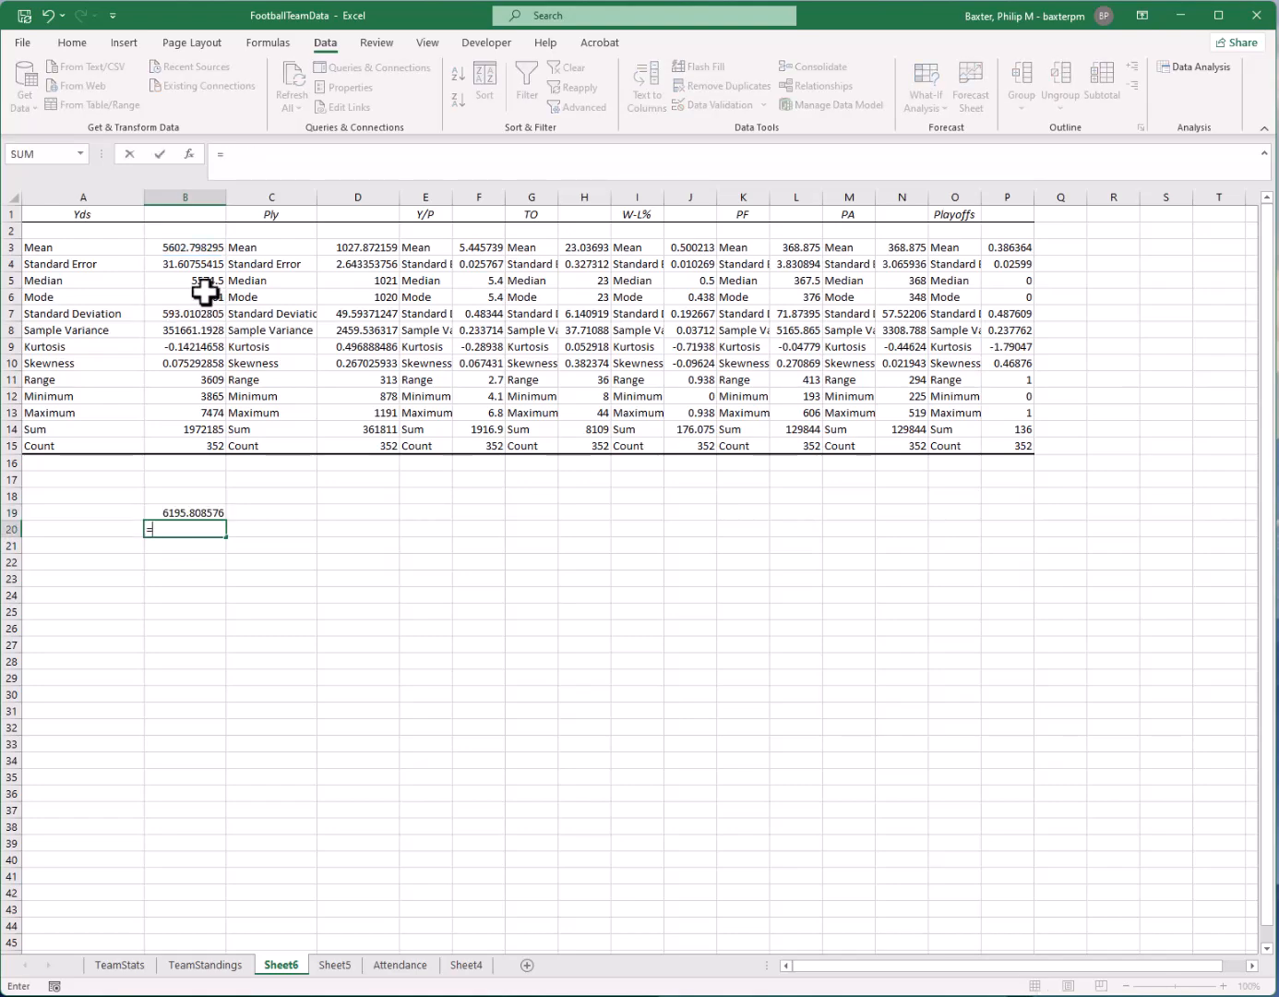
pyautogui.click(200, 246)
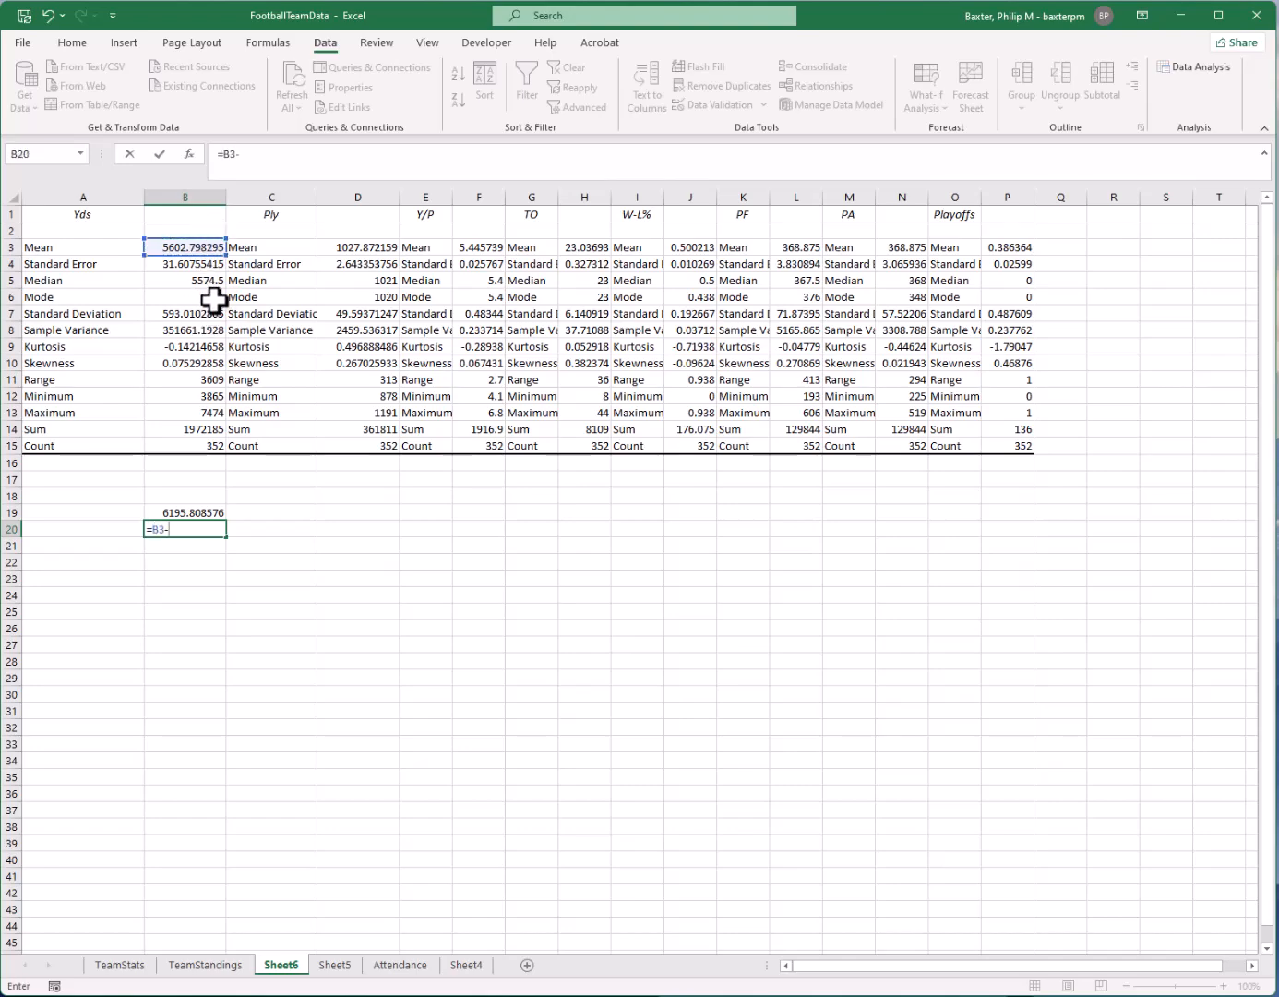
pyautogui.click(185, 312)
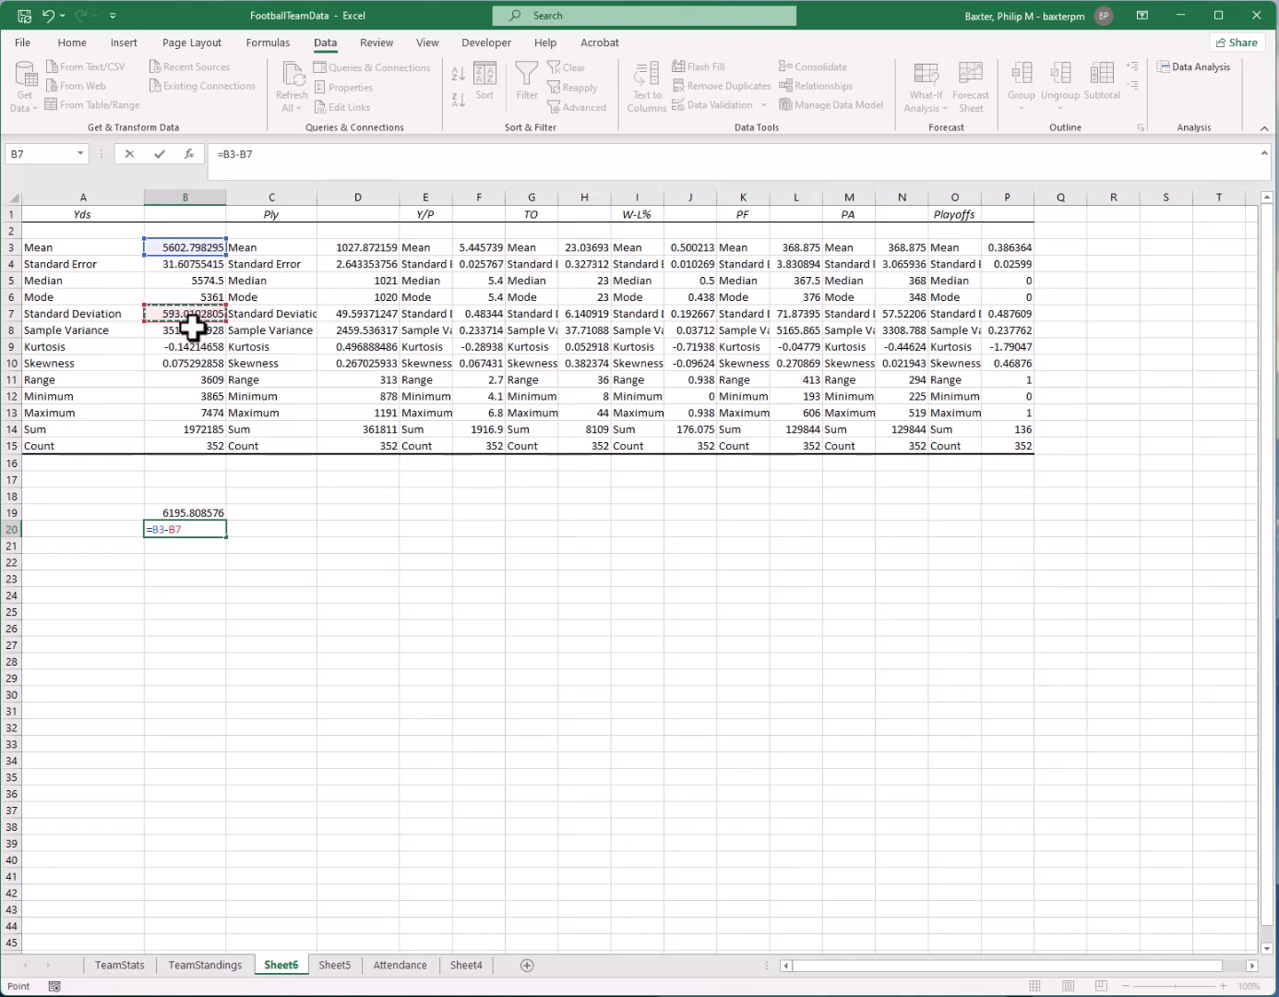
pyautogui.press('Return')
# Check the TeamName column on Sheet5, and clear the two calculations in B19:B20 on Sheet6
pyautogui.moveTo(180, 511); pyautogui.dragTo(187, 523)
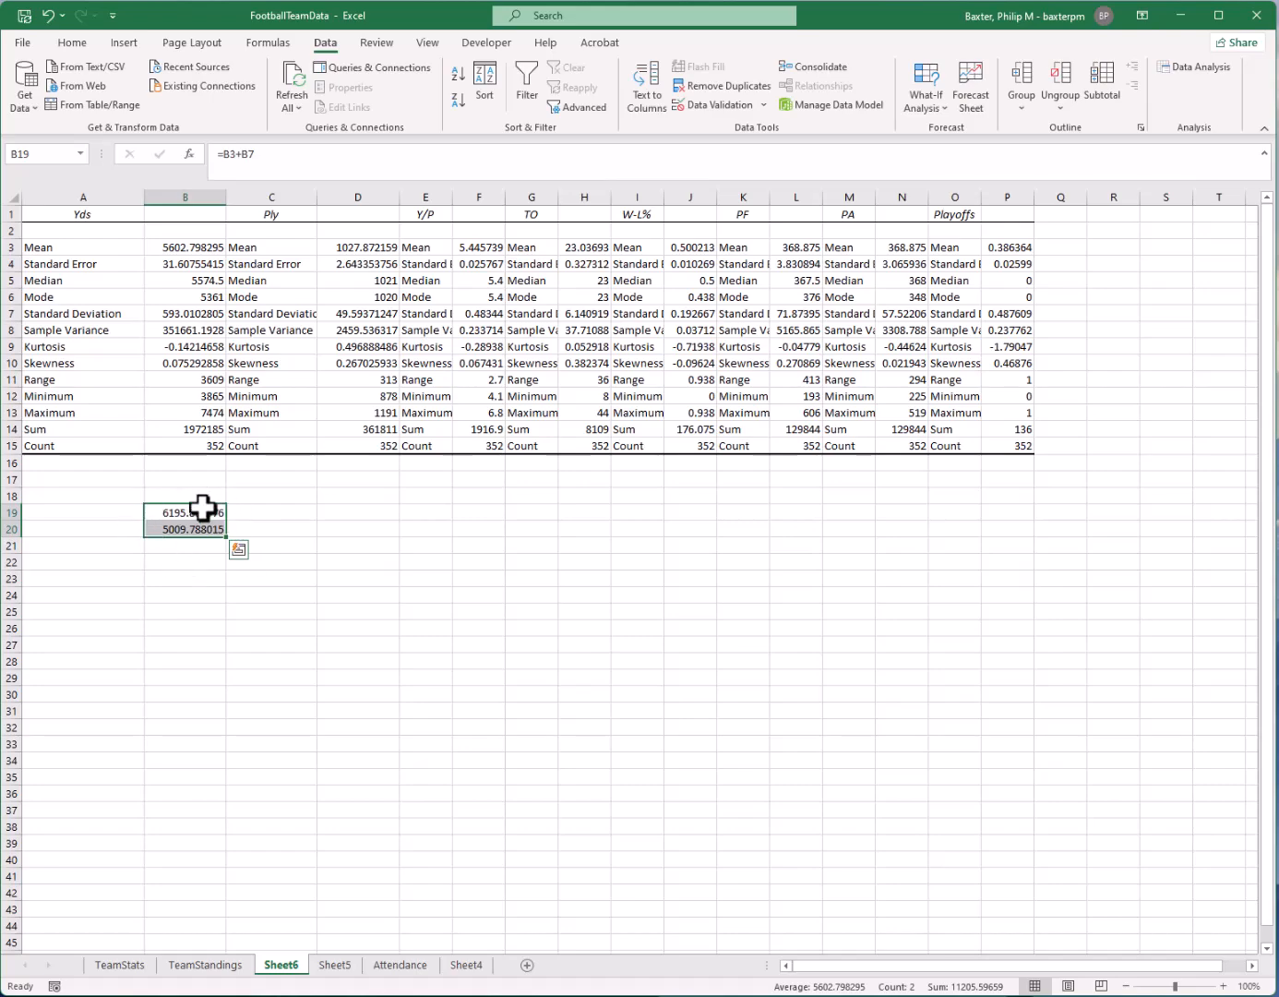
pyautogui.click(335, 965)
pyautogui.click(115, 199)
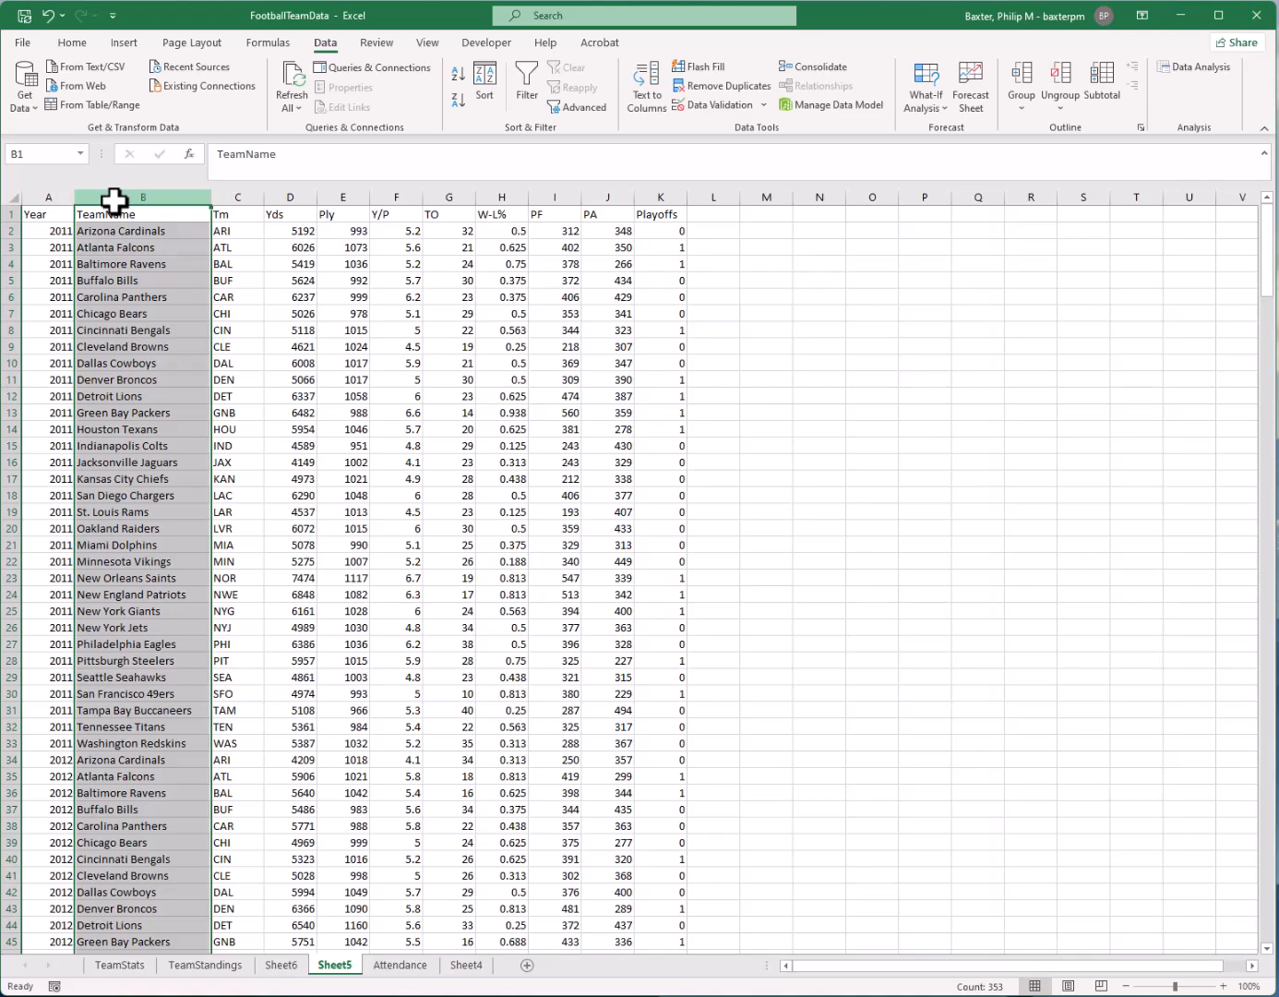
pyautogui.click(288, 967)
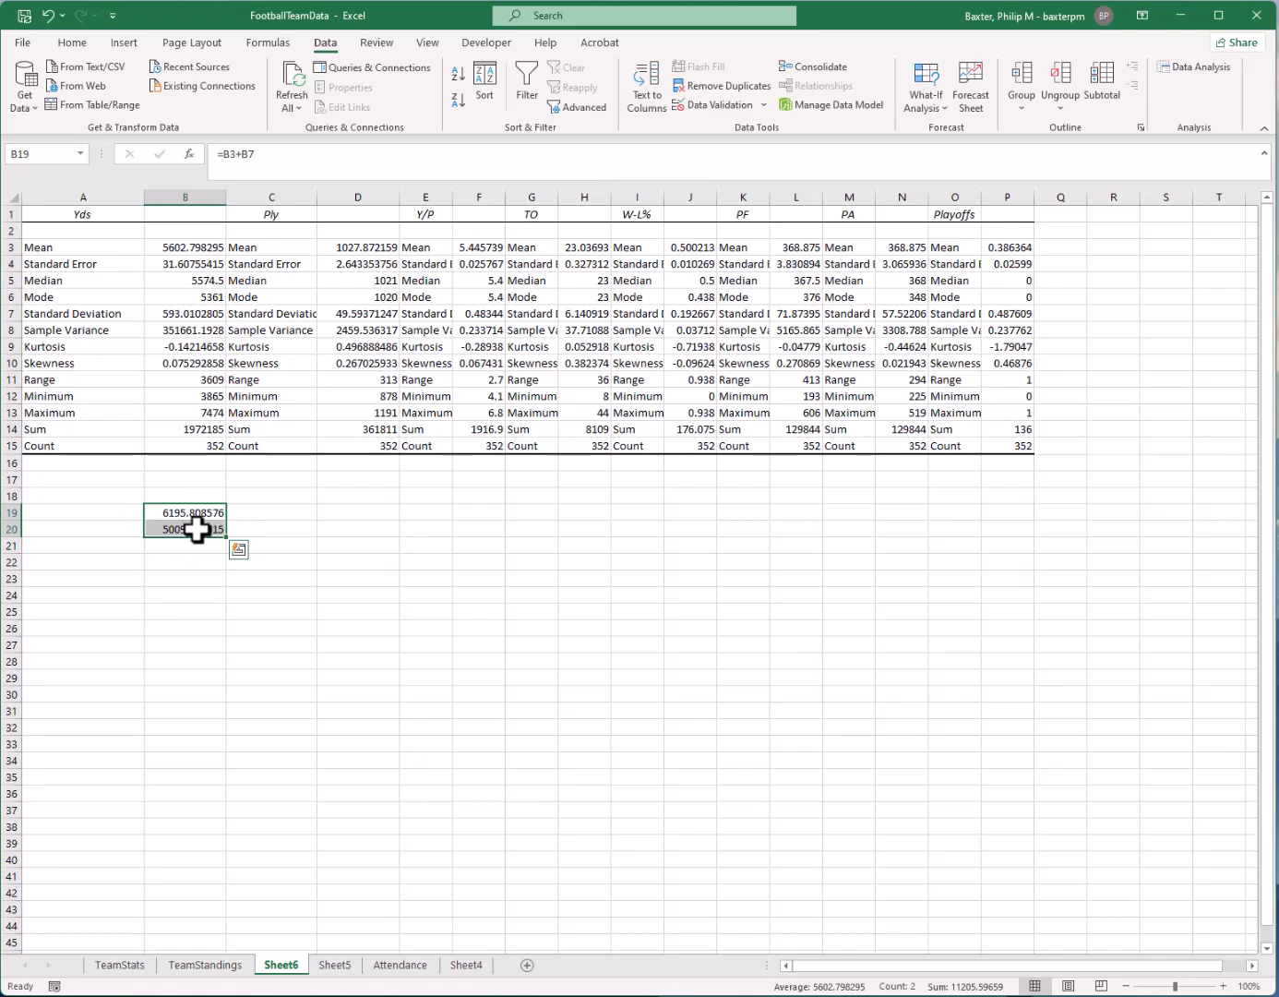
pyautogui.press('Delete')
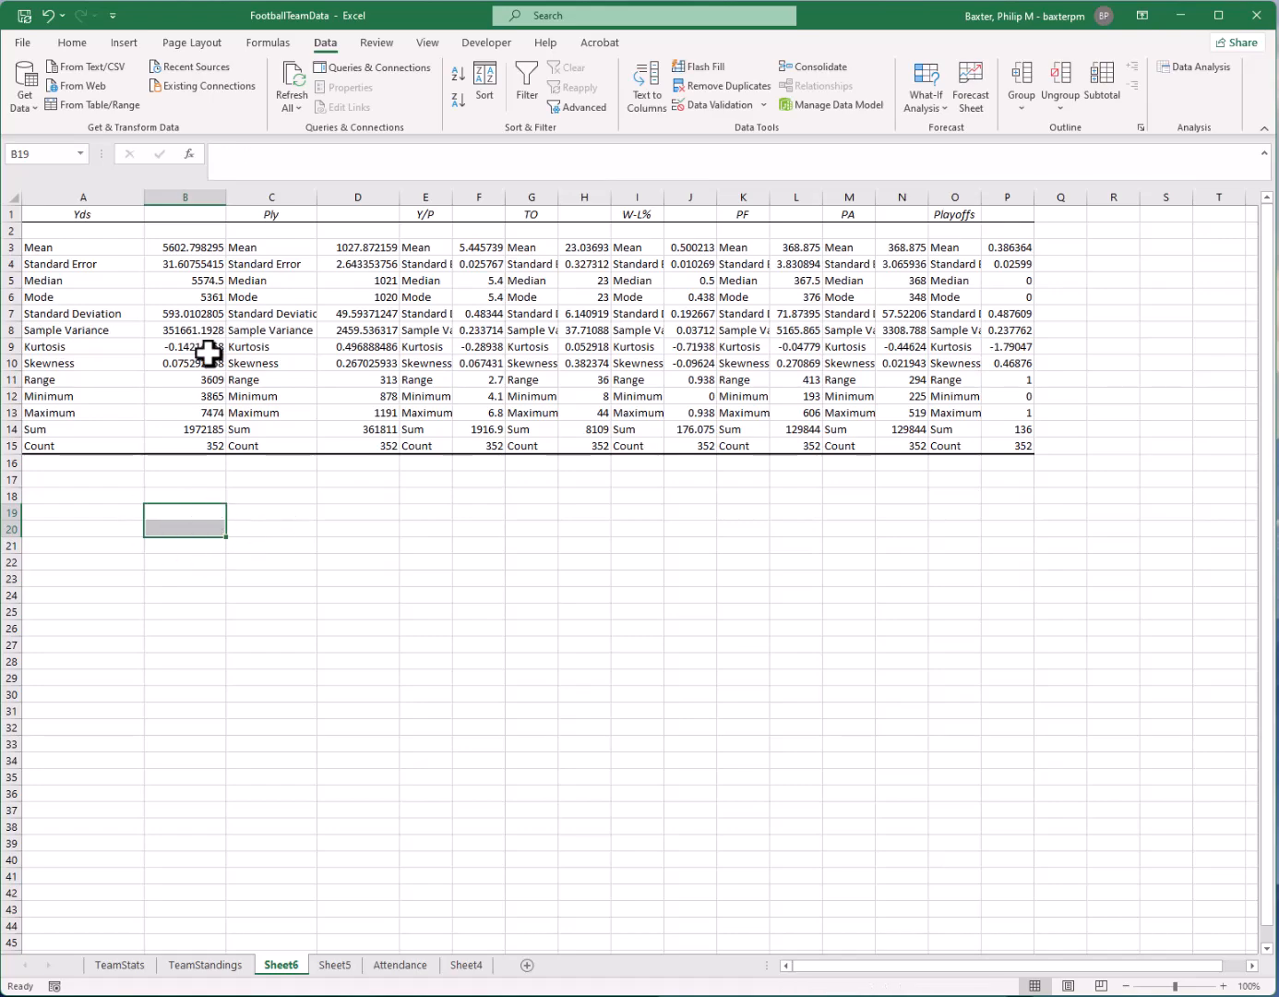
# Widen columns O and P of the statistics output to fit the Playoffs labels and values
pyautogui.click(296, 215)
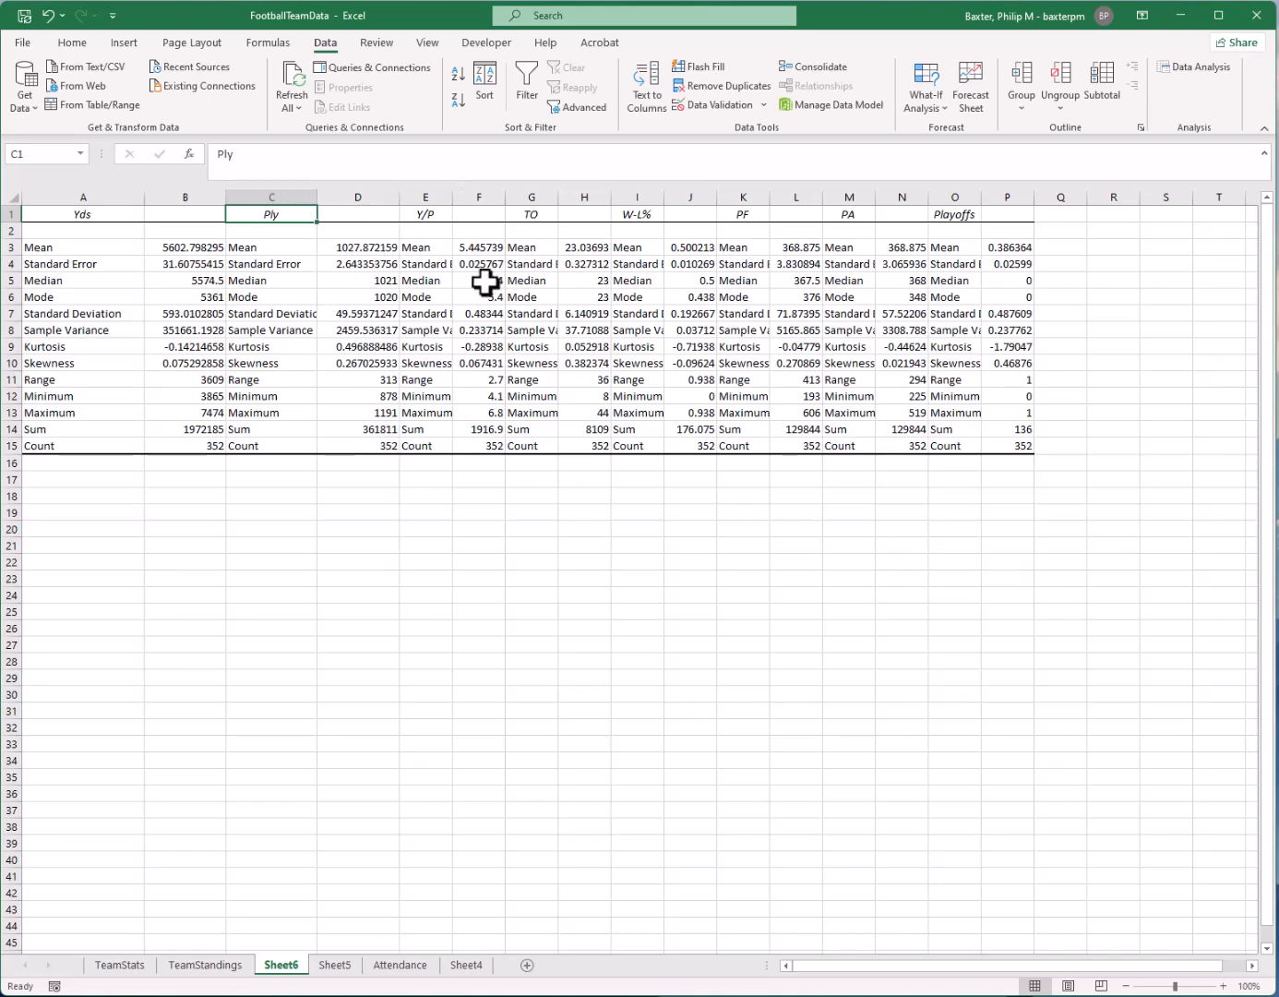
pyautogui.moveTo(969, 196); pyautogui.dragTo(1050, 197)
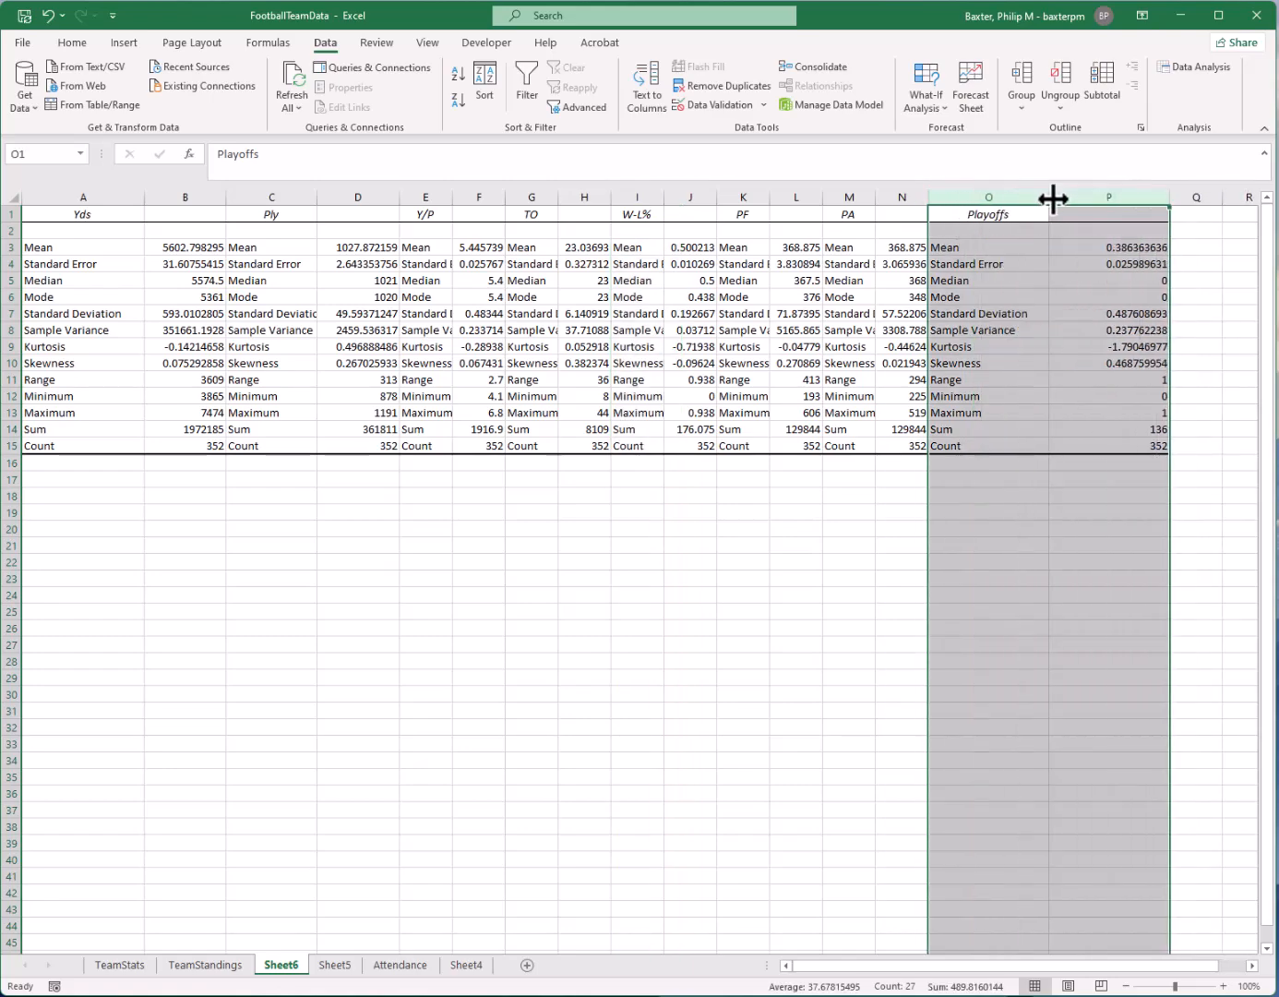
pyautogui.click(392, 499)
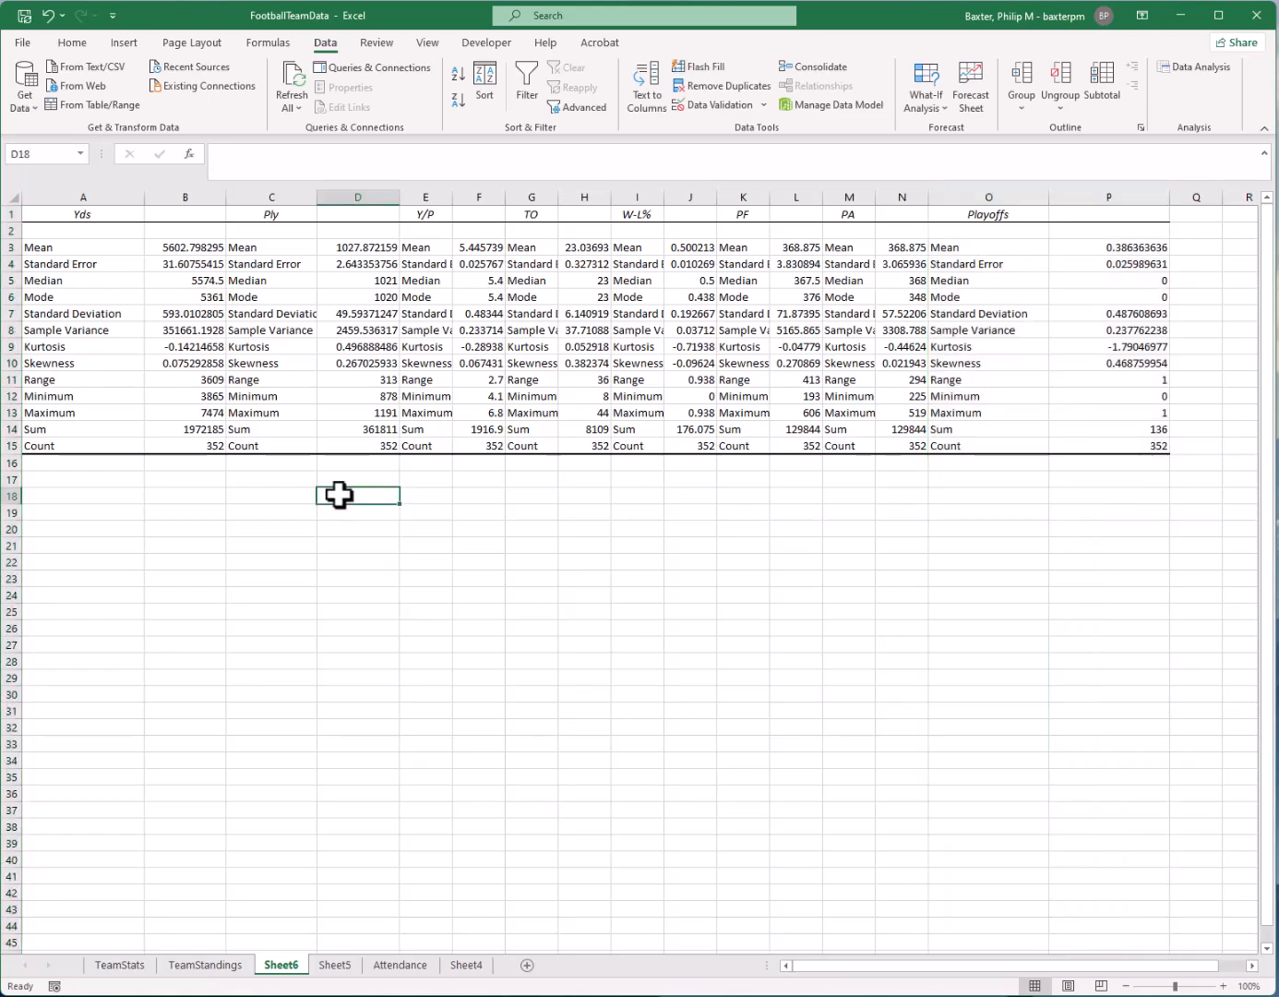
pyautogui.moveTo(101, 302); pyautogui.dragTo(494, 290)
pyautogui.click(438, 333)
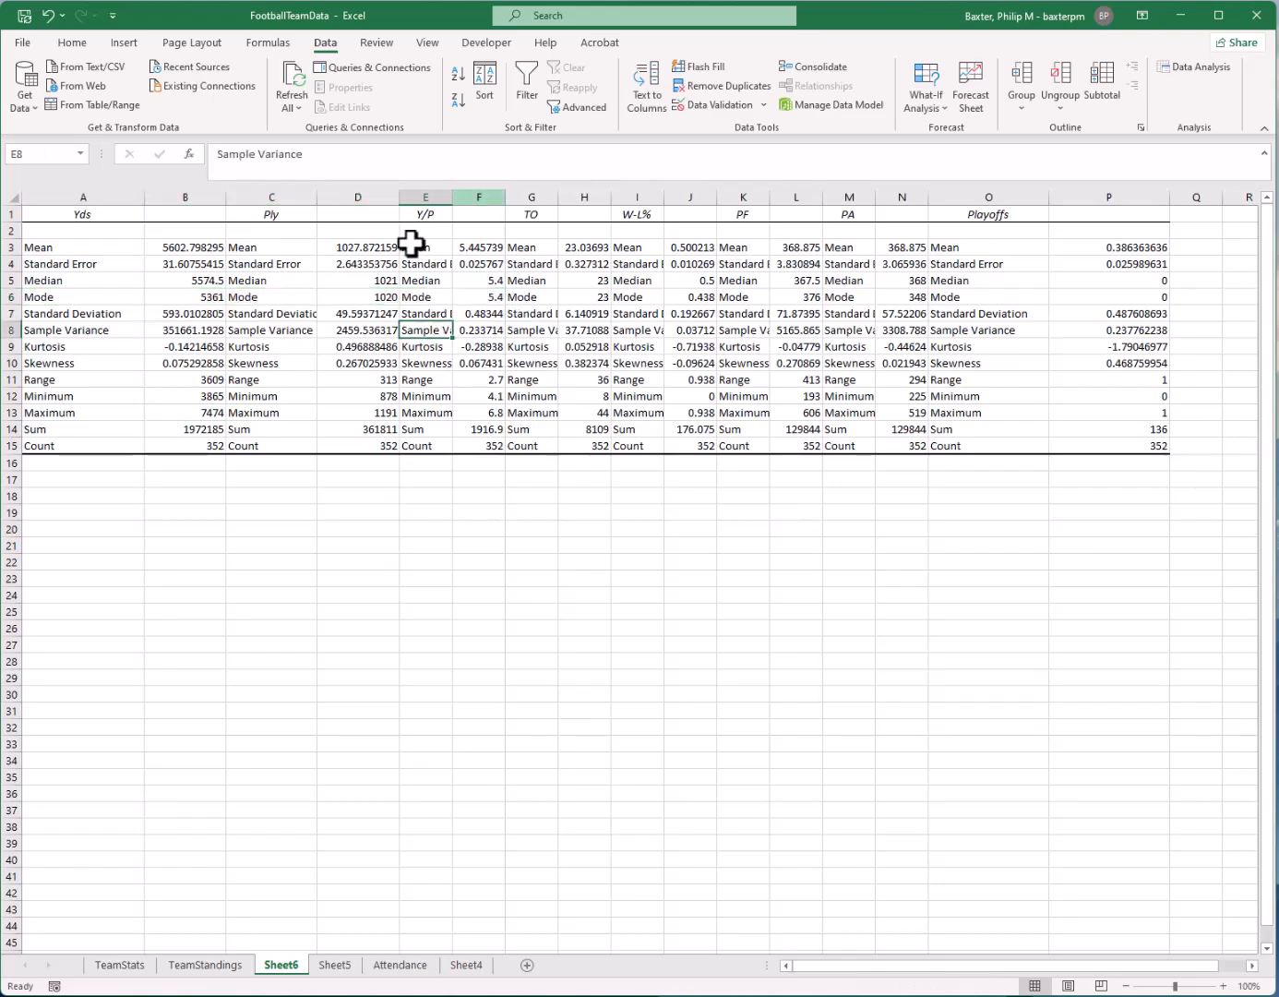
pyautogui.click(397, 430)
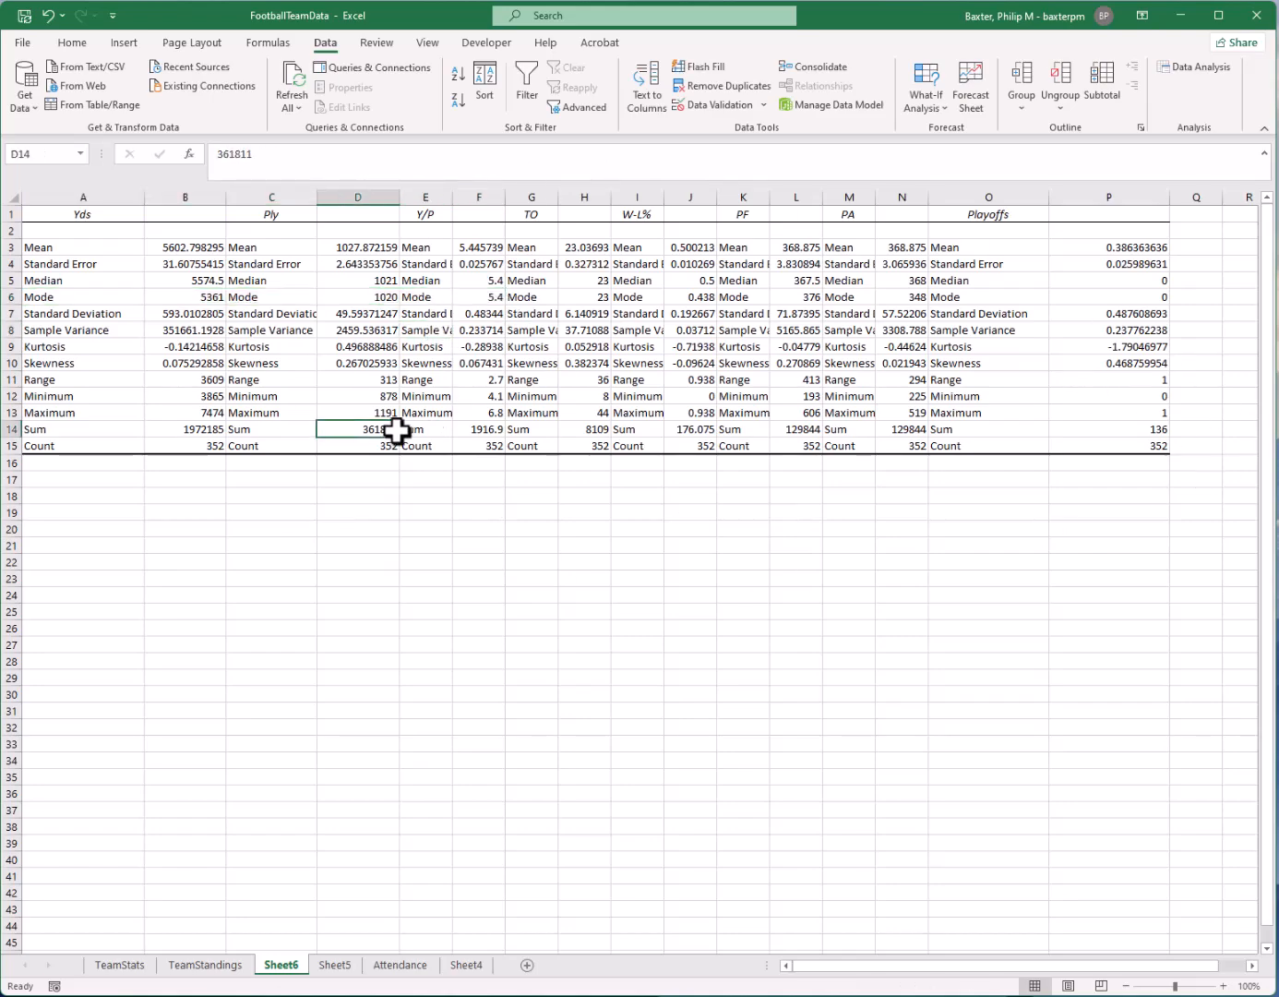
pyautogui.click(296, 464)
pyautogui.click(304, 581)
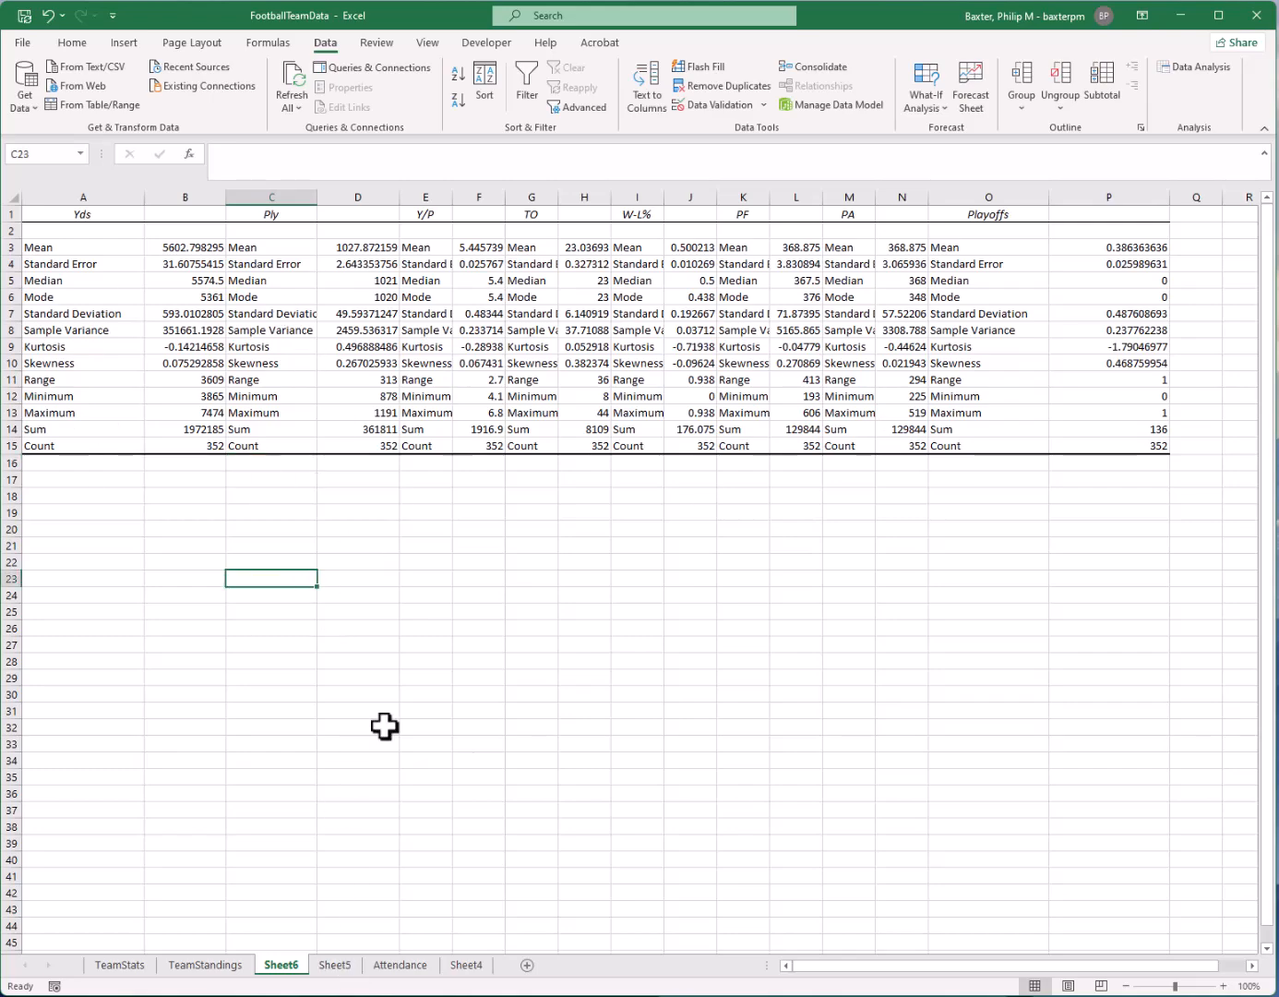
pyautogui.click(466, 768)
pyautogui.click(463, 794)
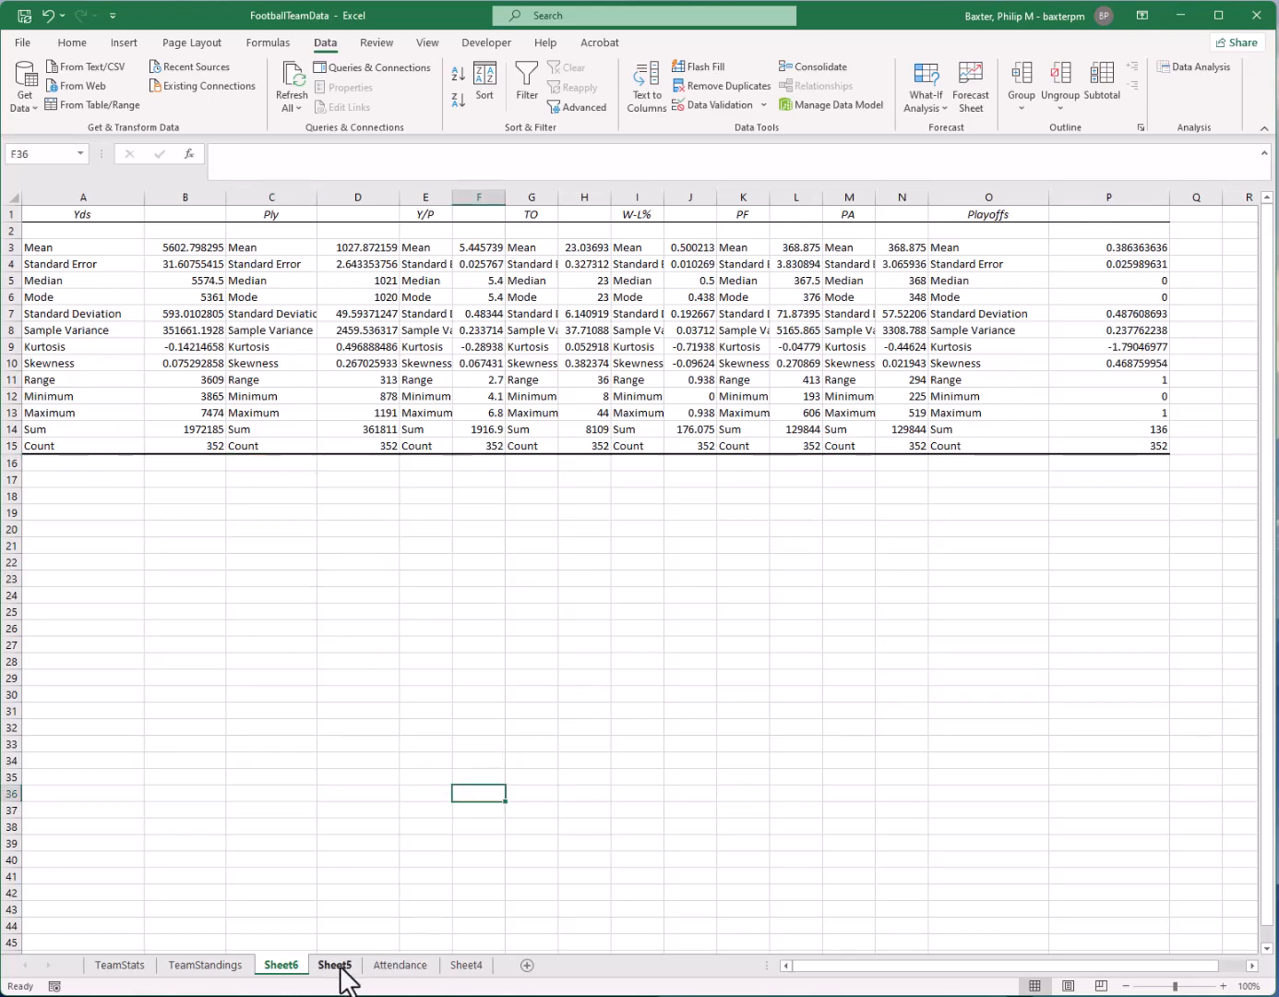
# Start Descriptive Statistics for the Sheet5 data with columns D:K as the input range
pyautogui.click(336, 965)
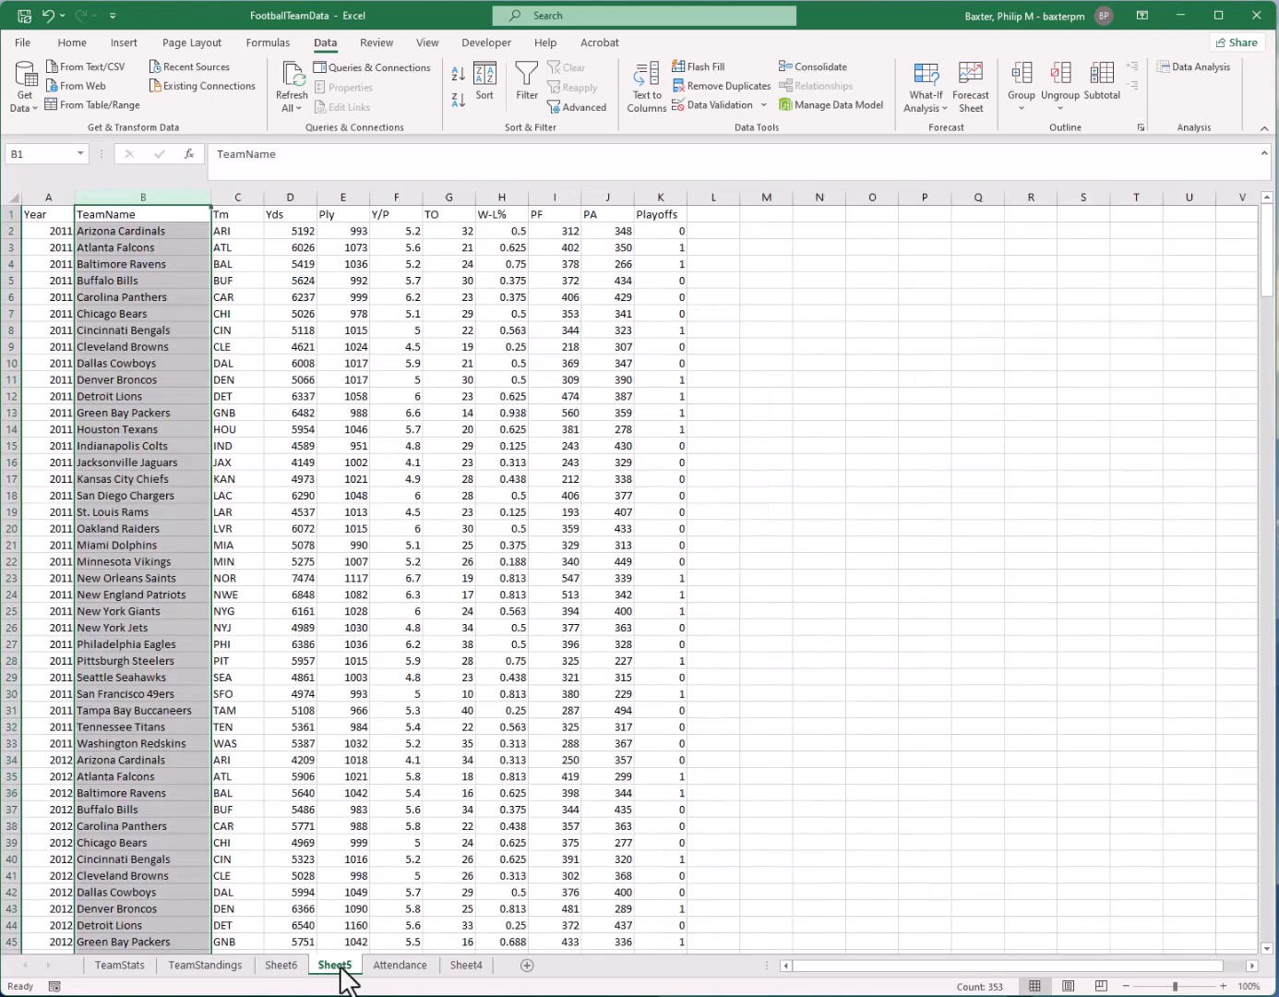
pyautogui.click(336, 330)
pyautogui.click(1194, 66)
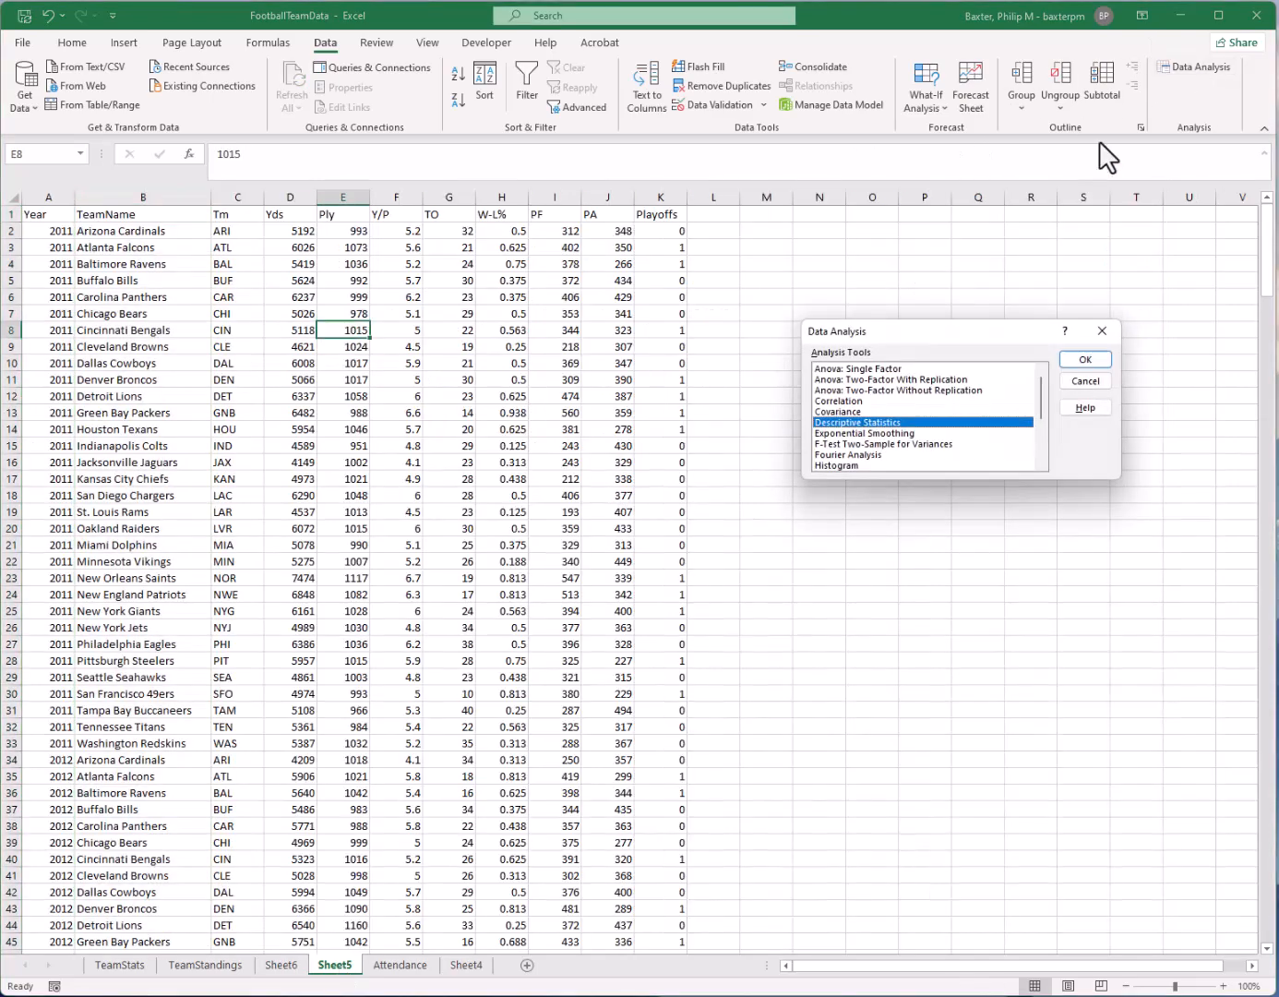
pyautogui.click(1094, 357)
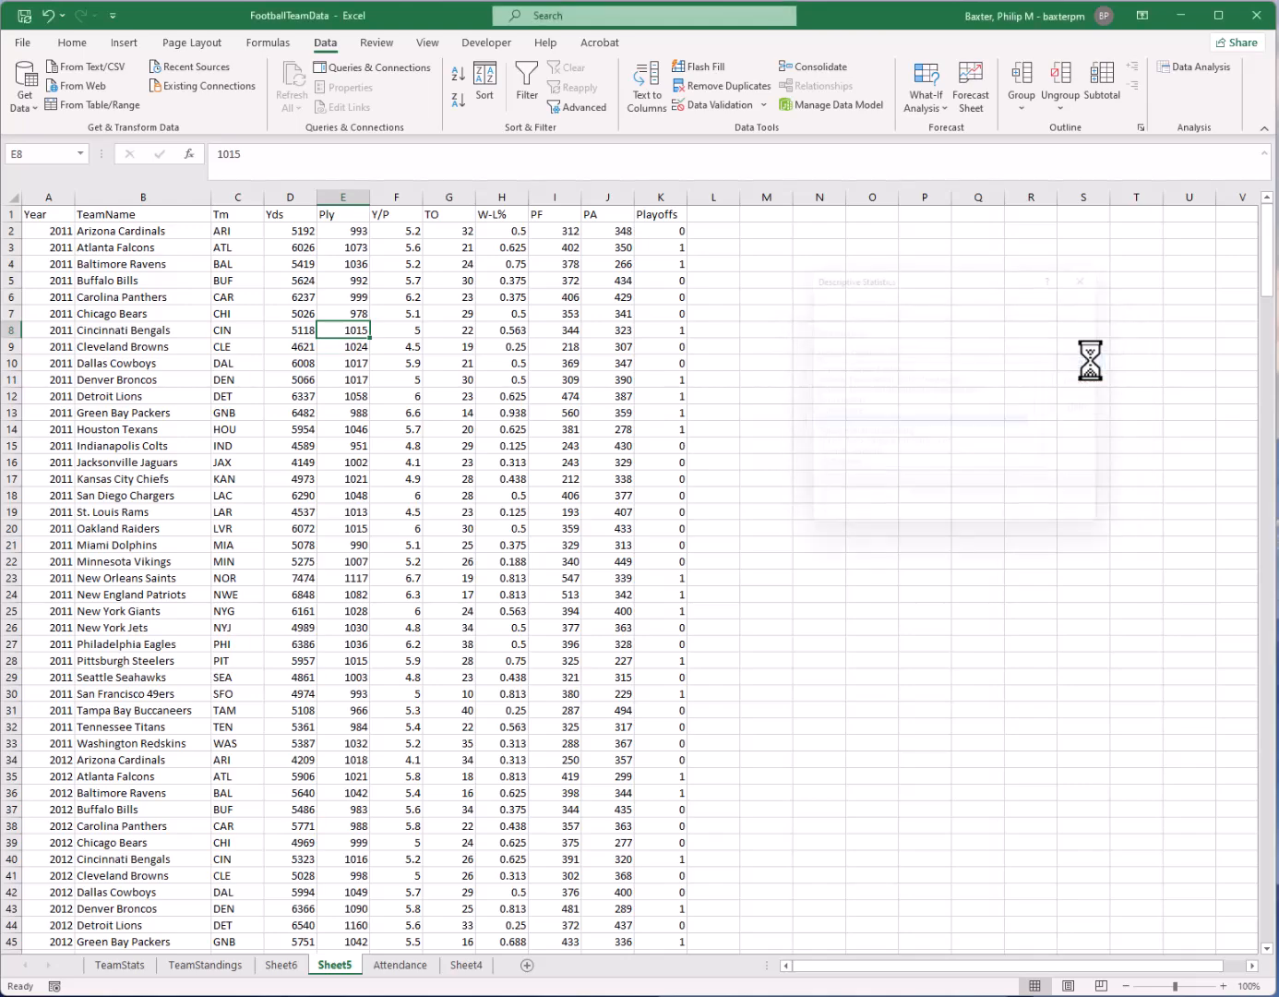
pyautogui.click(1025, 304)
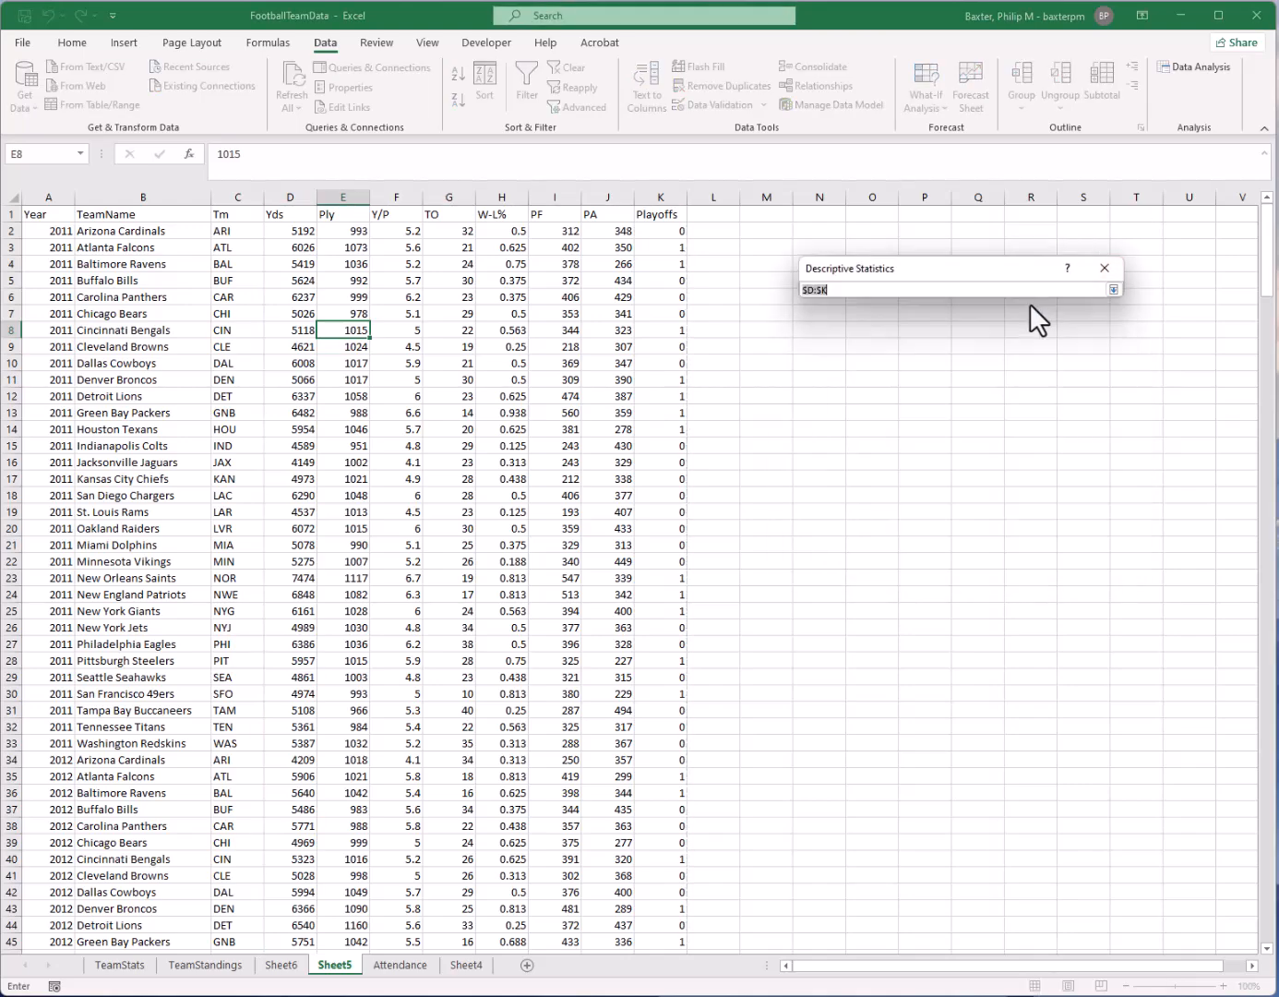
pyautogui.click(292, 184)
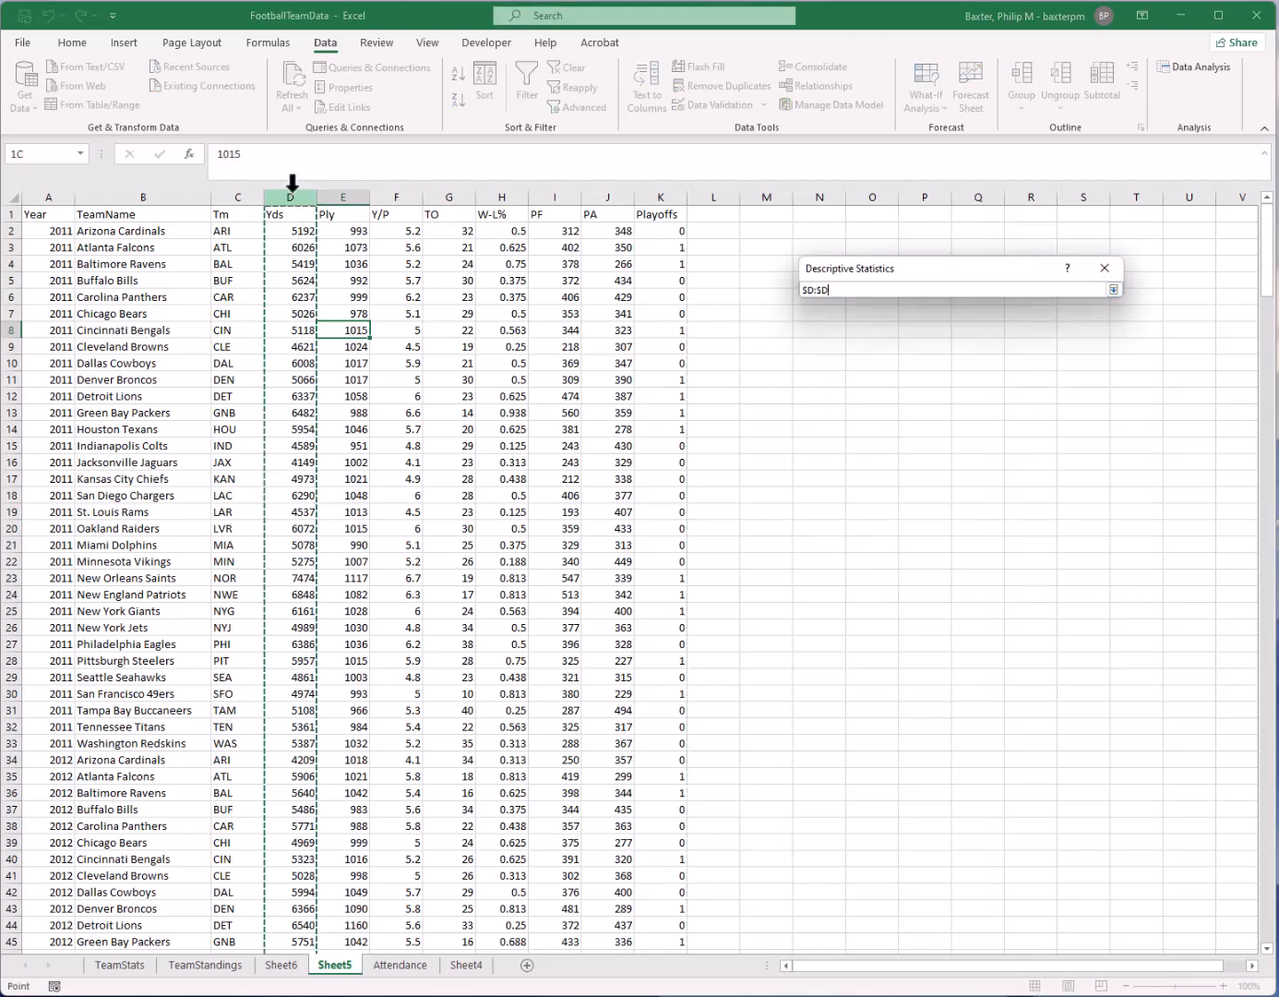
pyautogui.moveTo(322, 191); pyautogui.dragTo(646, 189)
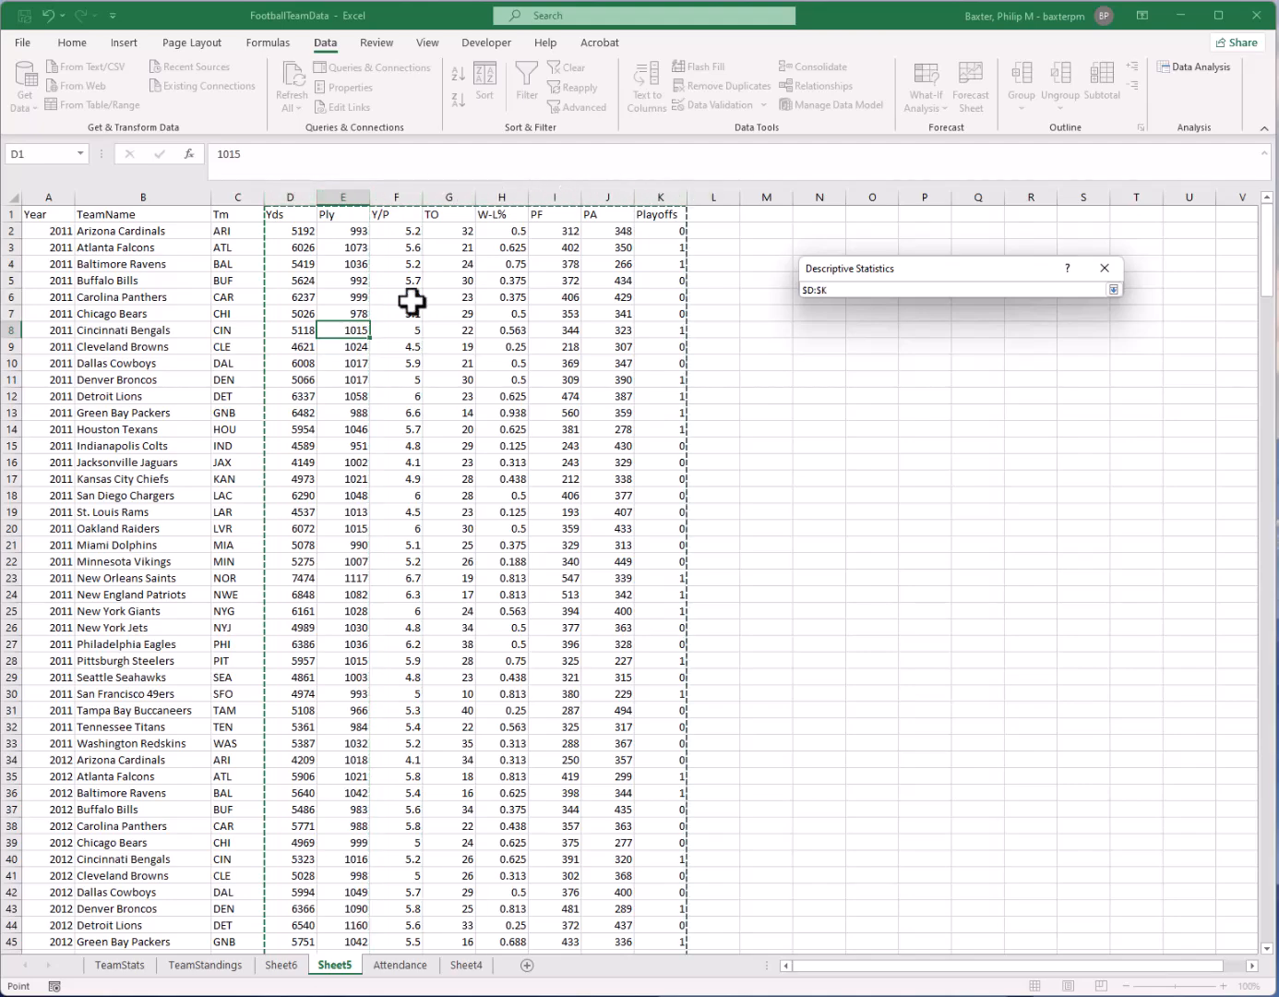
pyautogui.click(1114, 290)
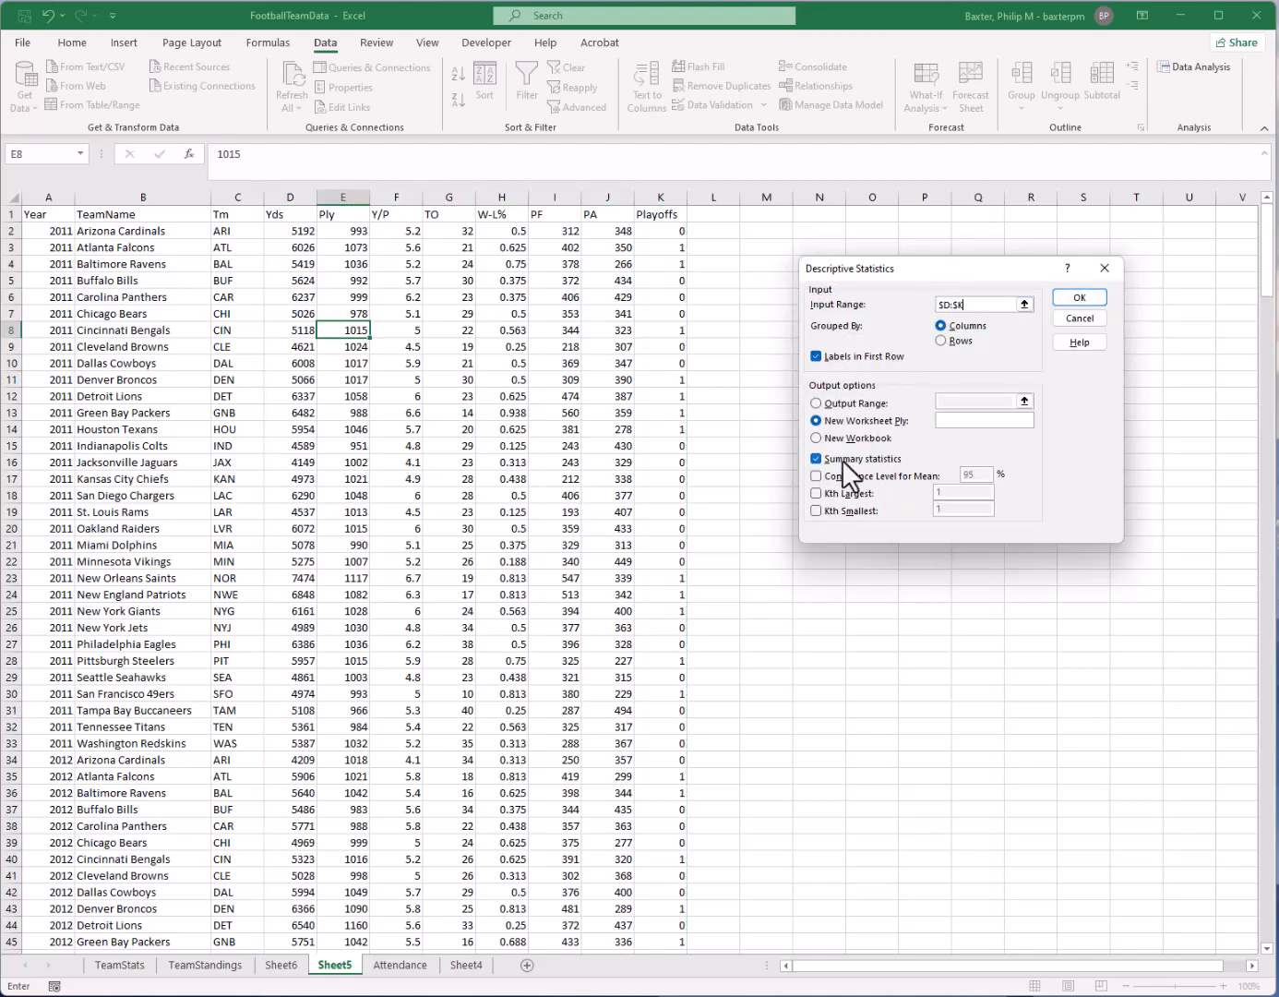
# Generate the statistics with a 95% confidence level for the mean on a new worksheet, and widen column A to fit its labels
pyautogui.click(863, 475)
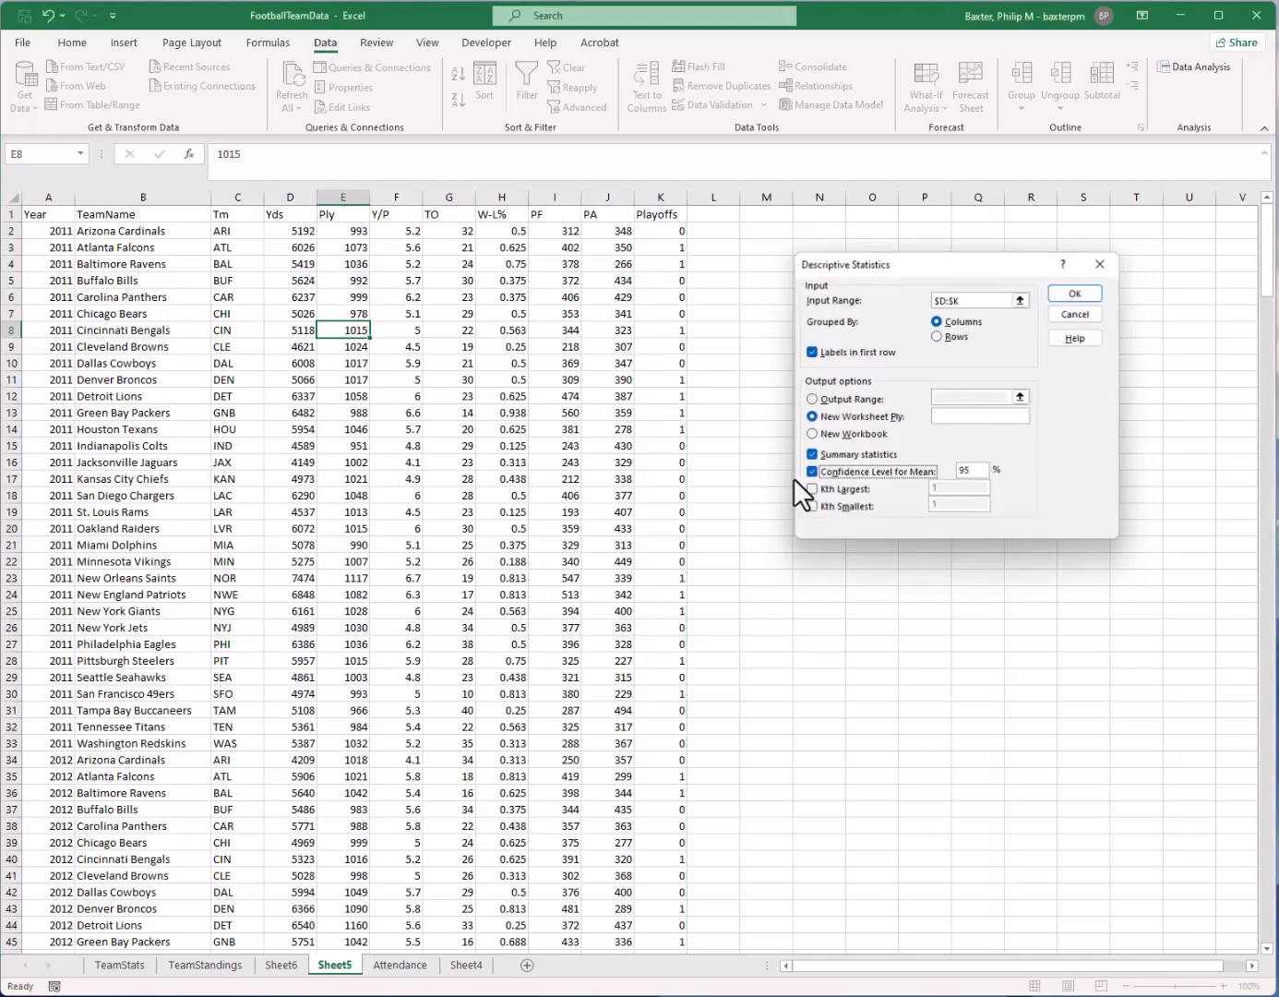
pyautogui.click(1074, 293)
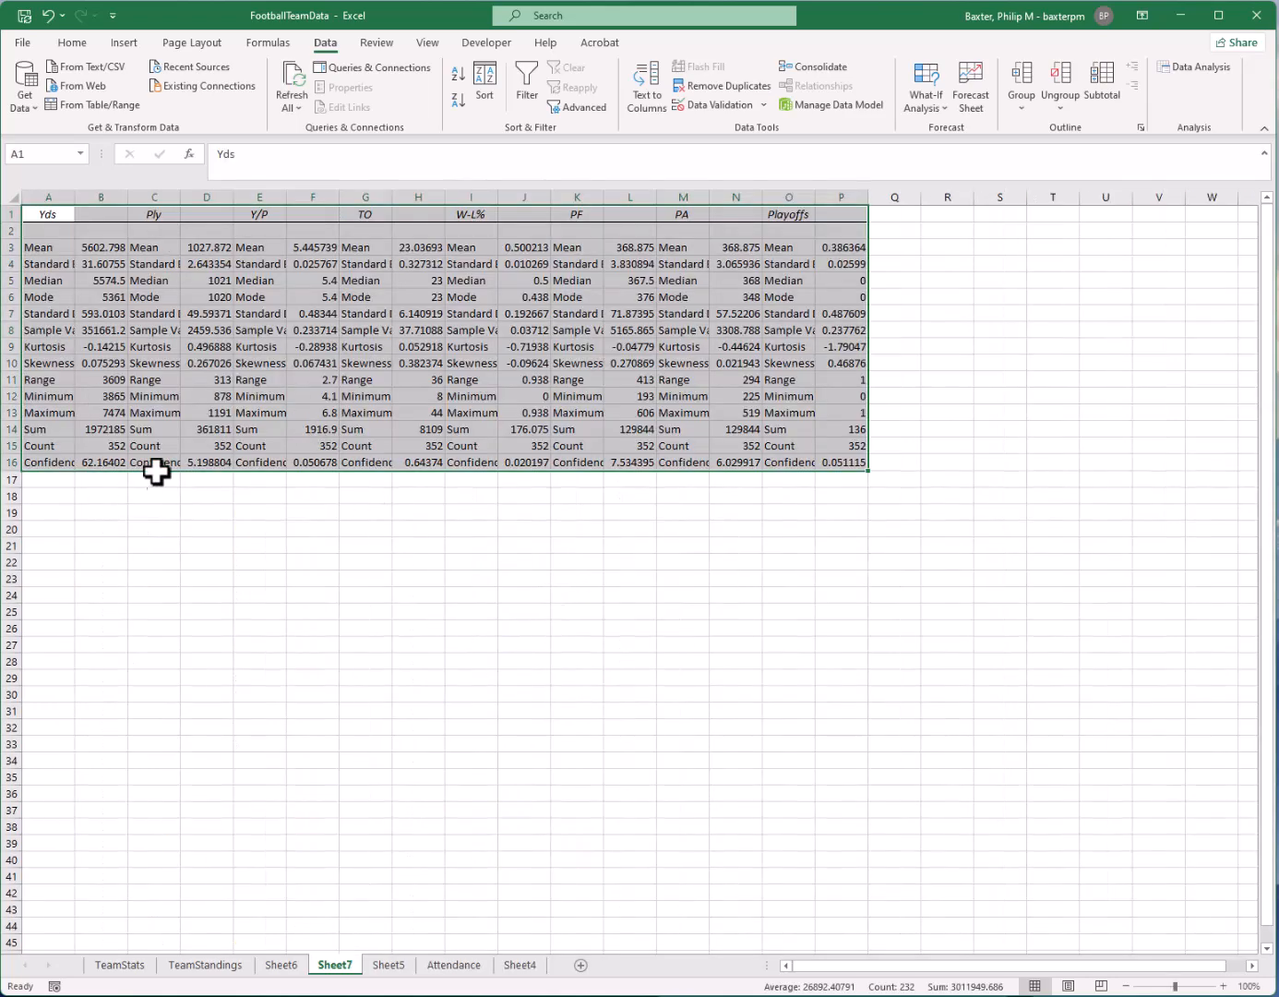
pyautogui.moveTo(76, 197); pyautogui.dragTo(148, 200)
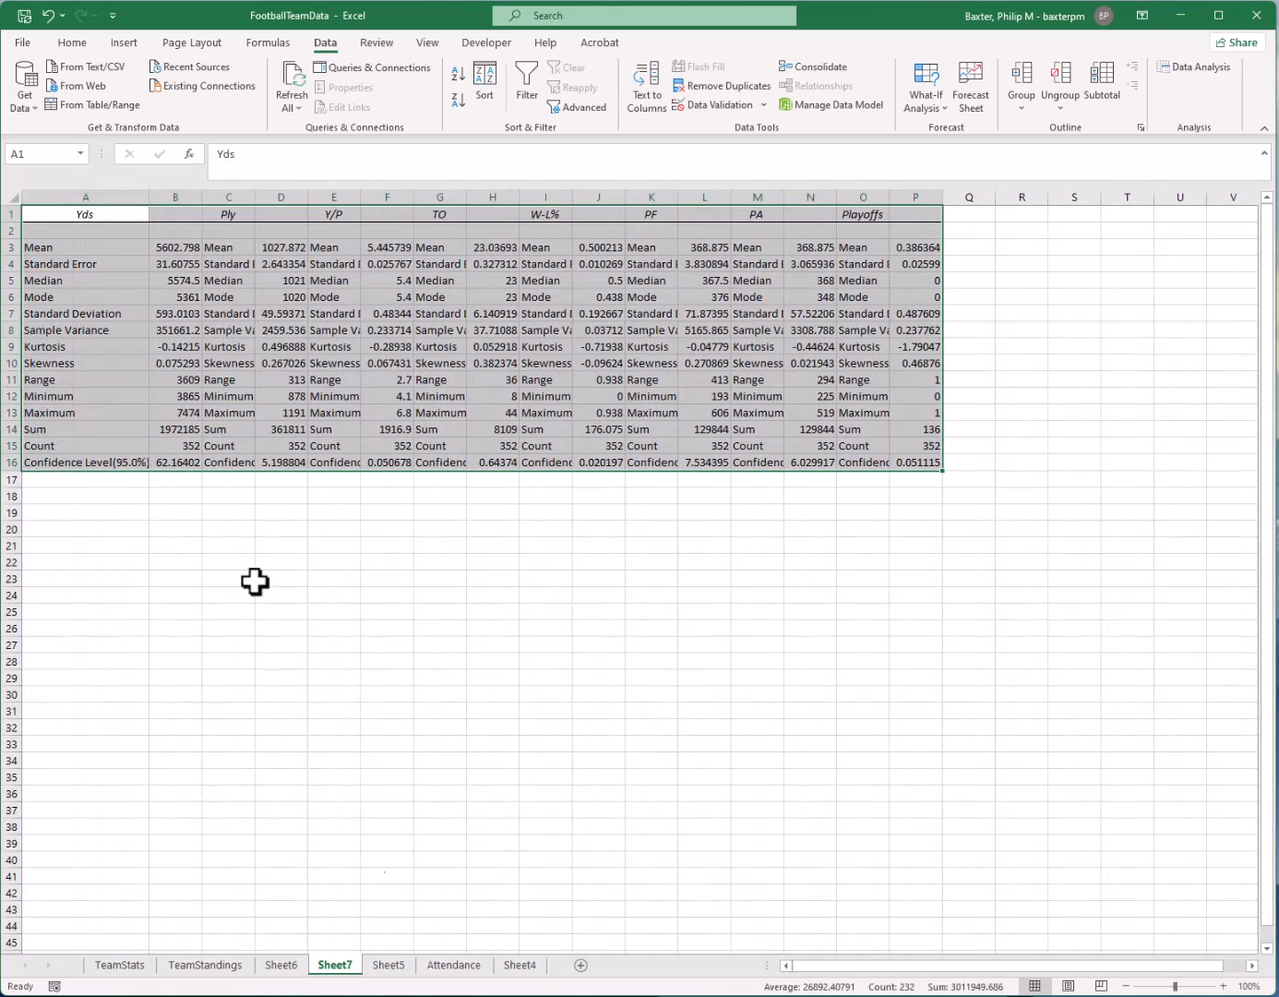
# Delete the Sheet7 worksheet with the confidence-level statistics
pyautogui.rightClick(342, 967)
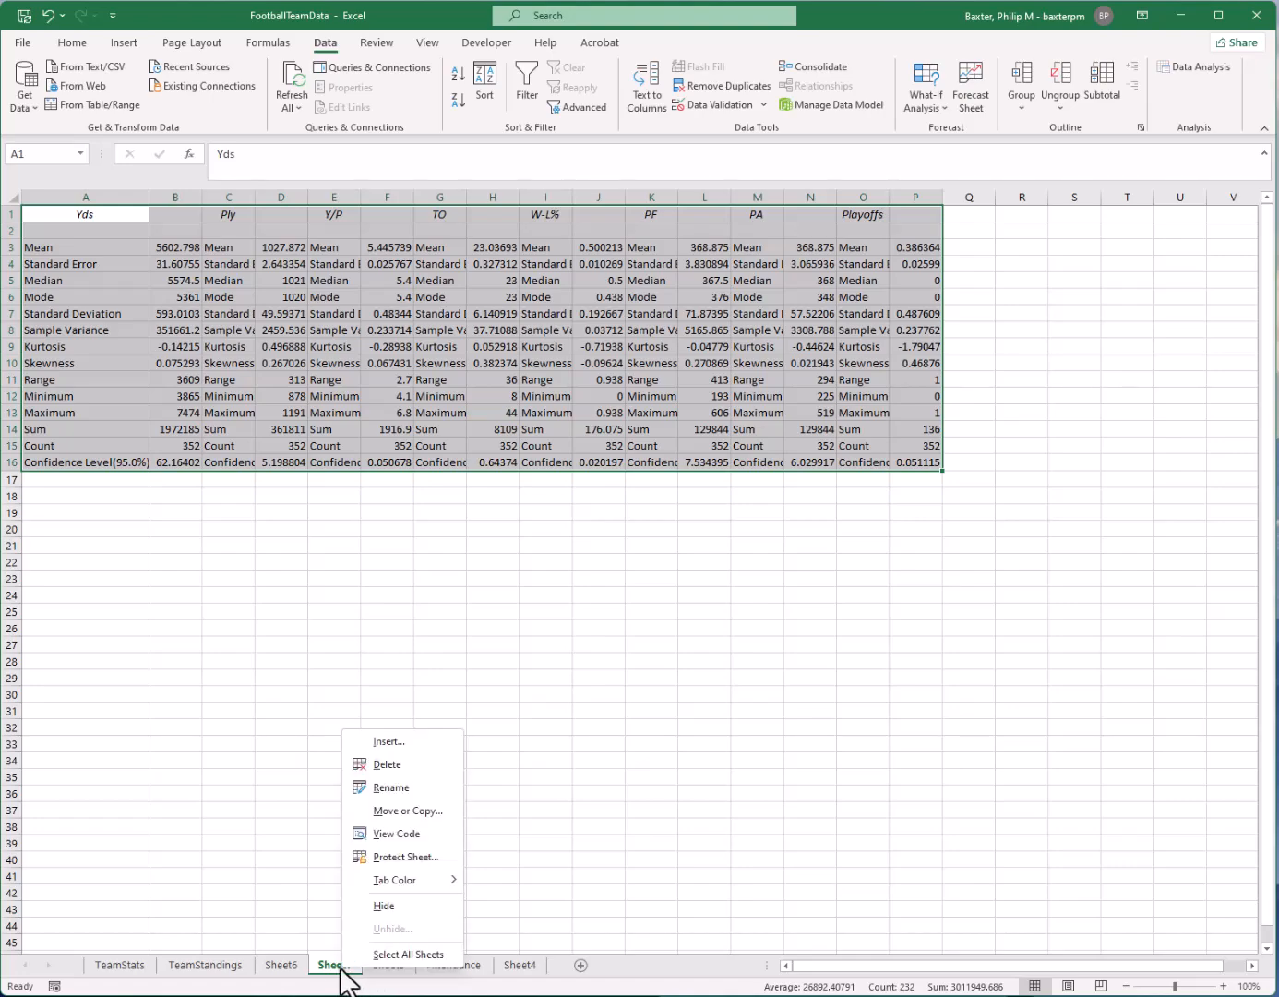
pyautogui.click(407, 766)
pyautogui.click(858, 590)
# Delete the Sheet6 worksheet with the earlier descriptive statistics
pyautogui.rightClick(285, 966)
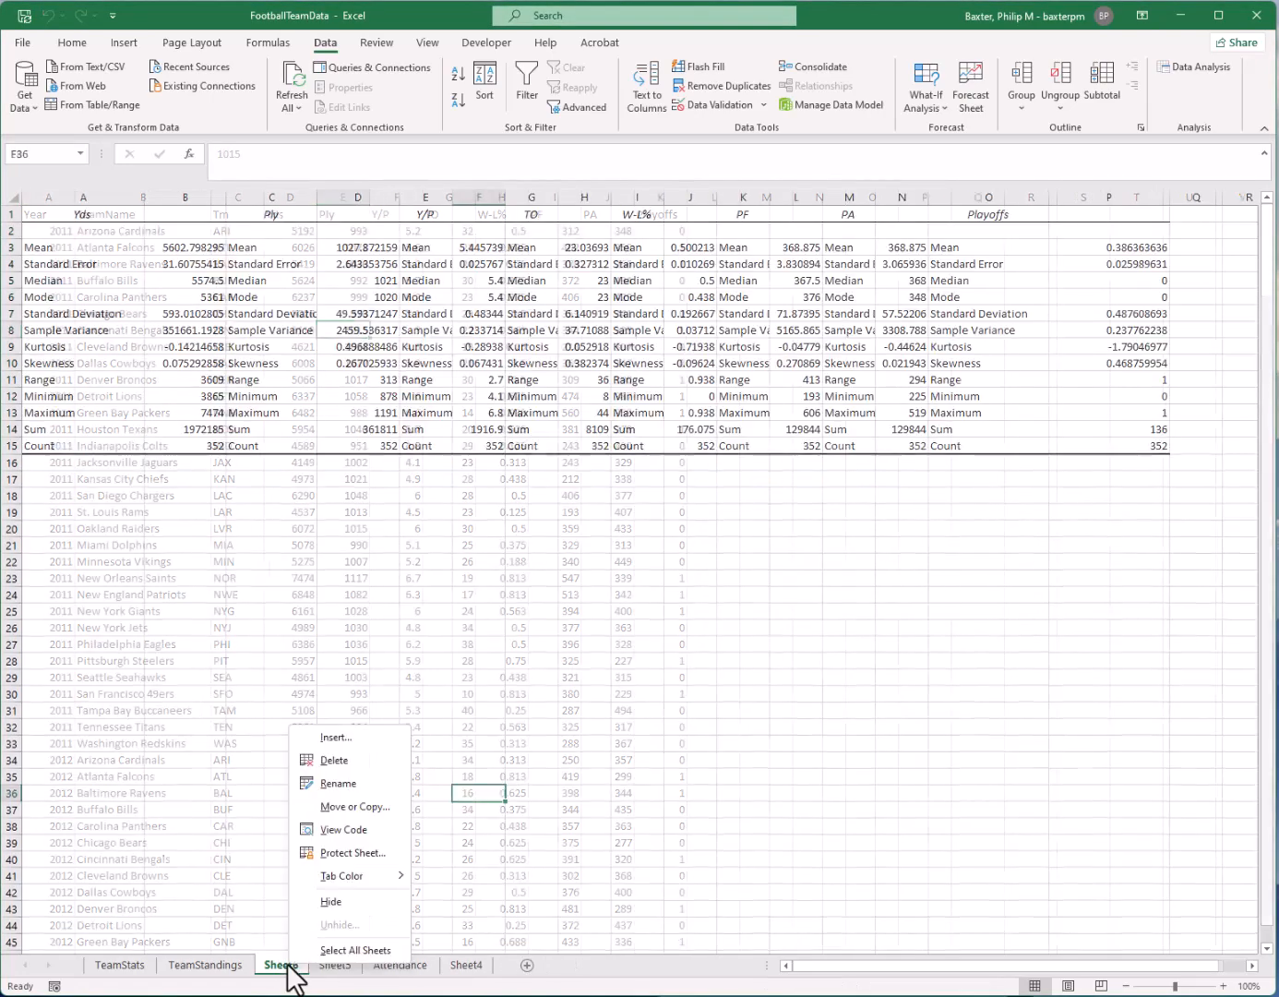
pyautogui.click(328, 761)
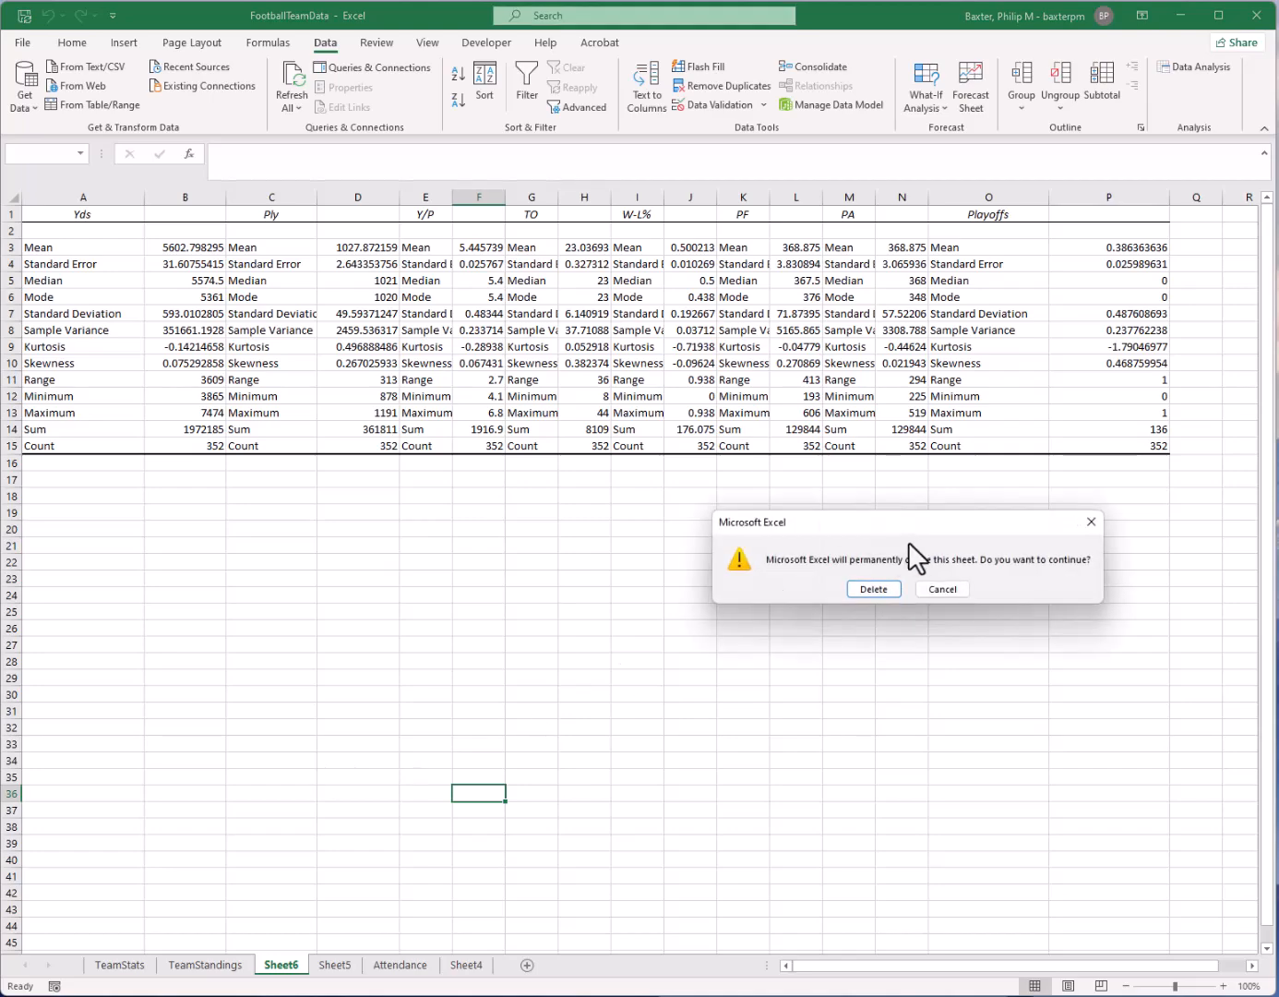
pyautogui.click(867, 591)
pyautogui.click(387, 514)
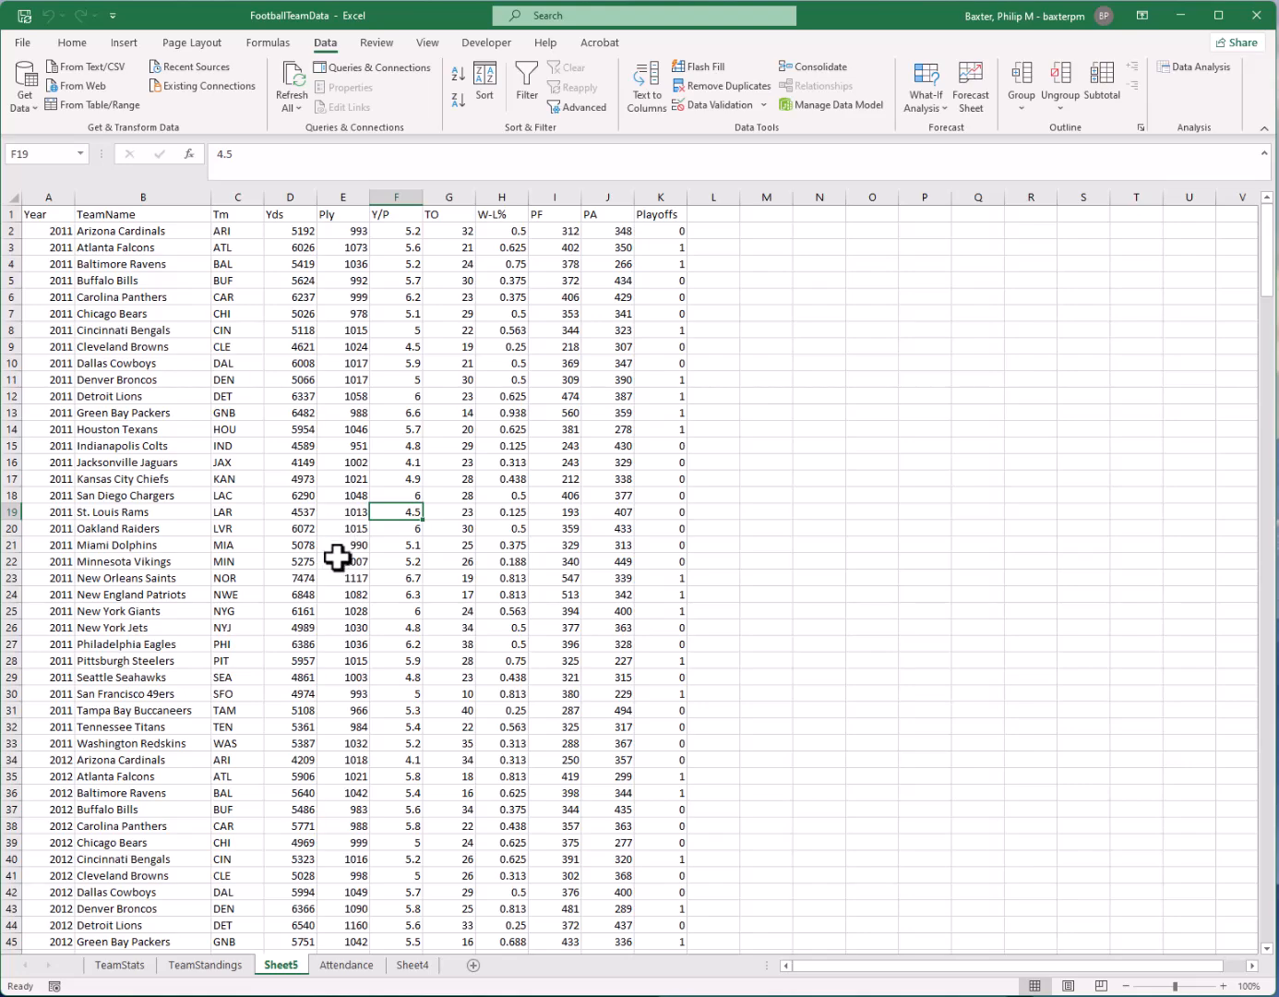
pyautogui.click(344, 605)
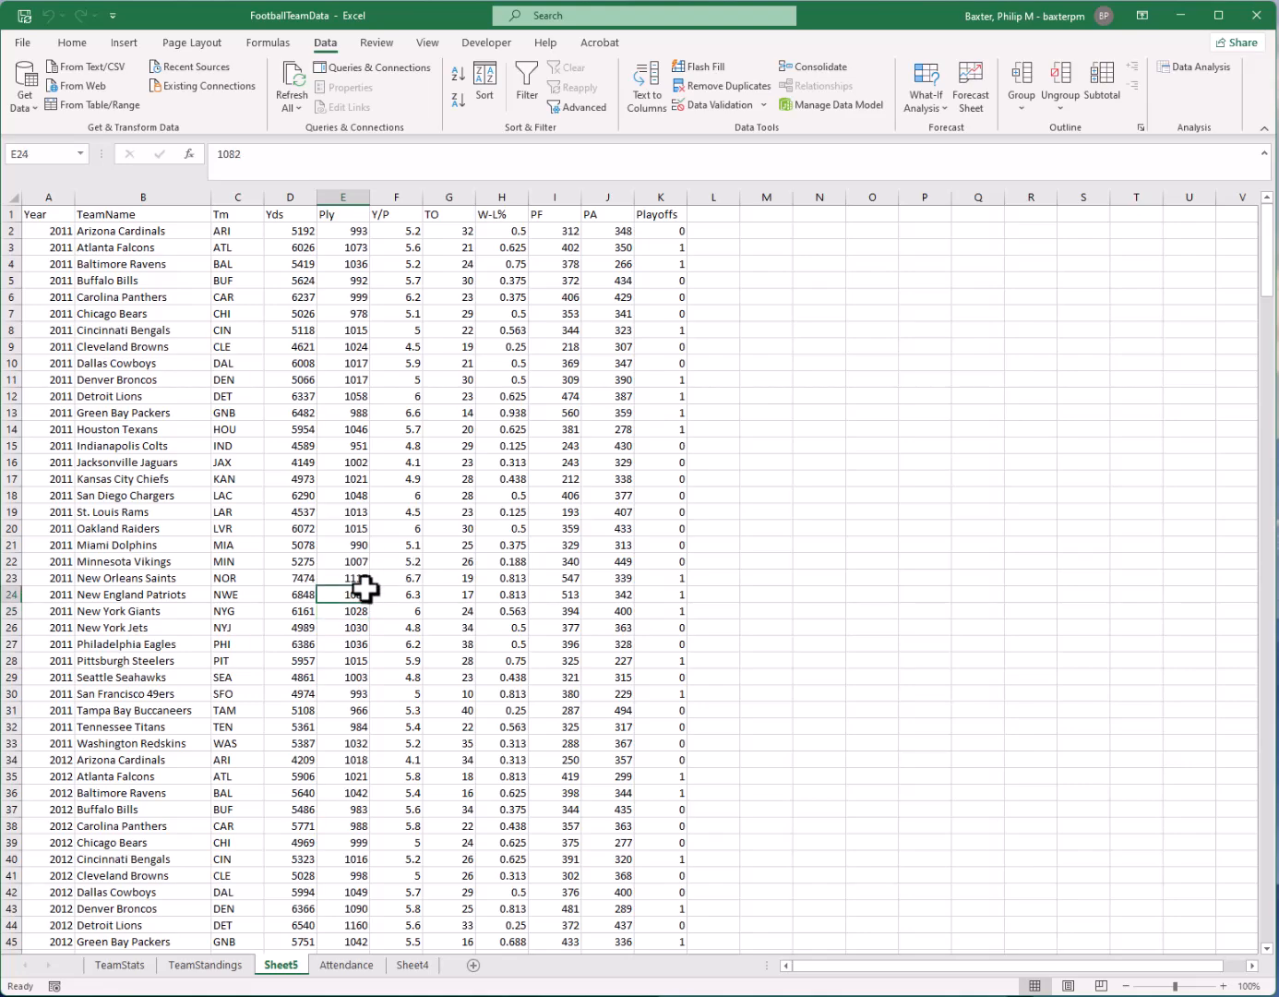
pyautogui.click(300, 512)
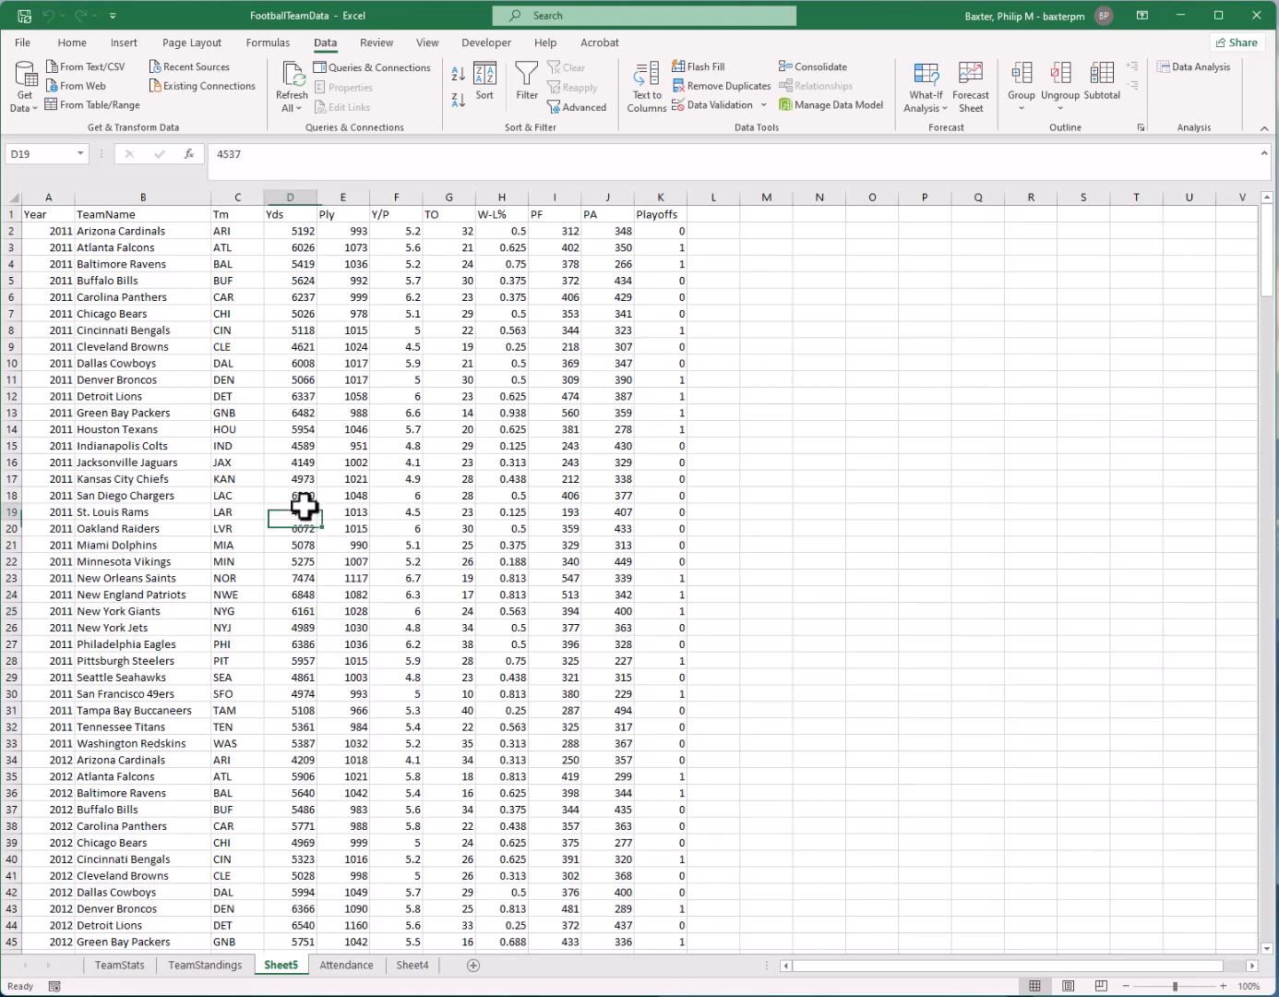
# Run a Correlation analysis on Sheet5 columns D:K, grouped by columns with labels in the first row, output to a new worksheet
pyautogui.click(1197, 79)
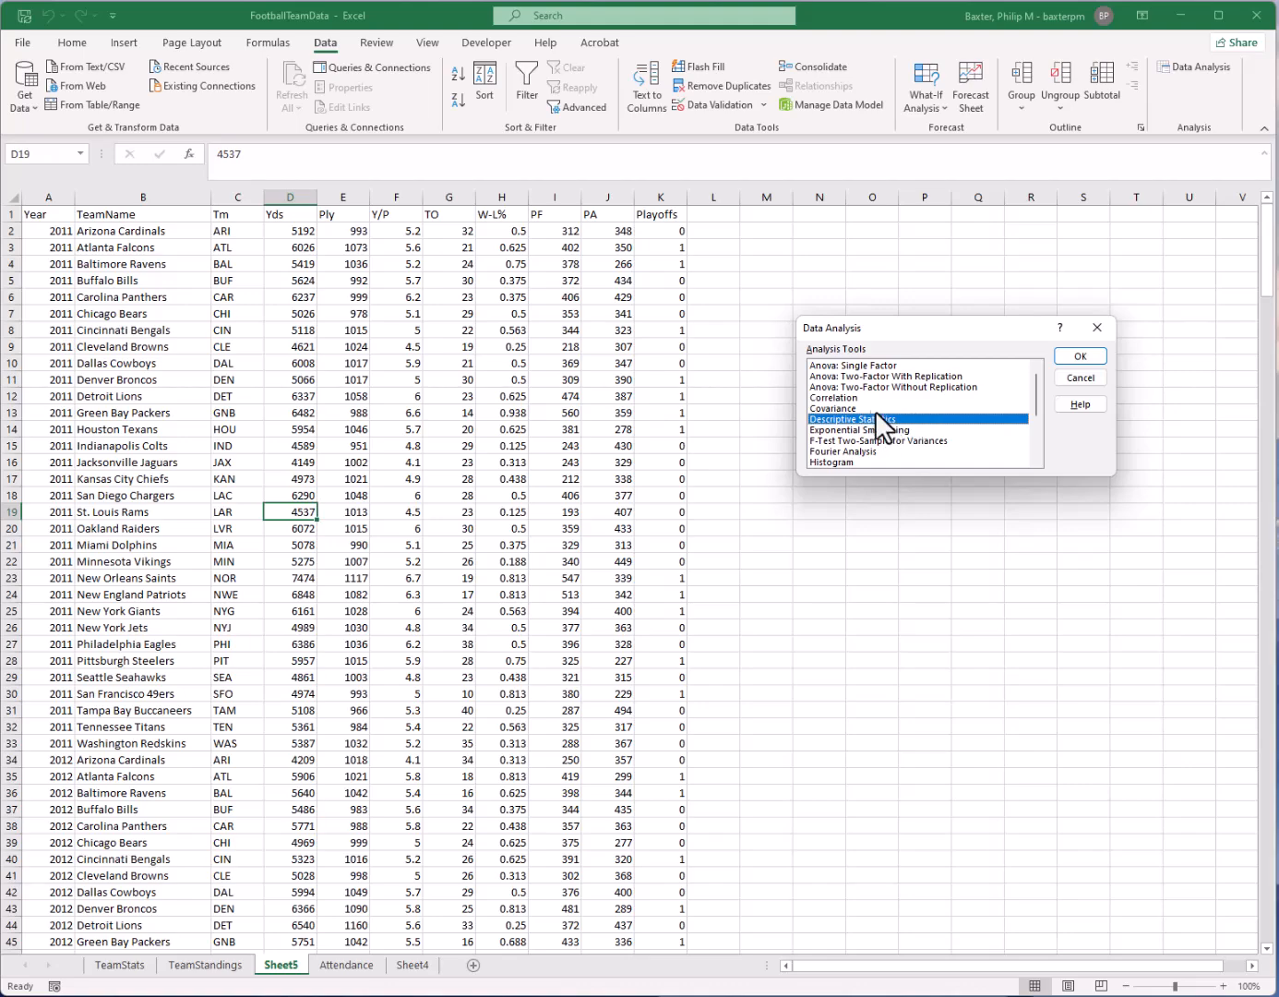
pyautogui.click(862, 398)
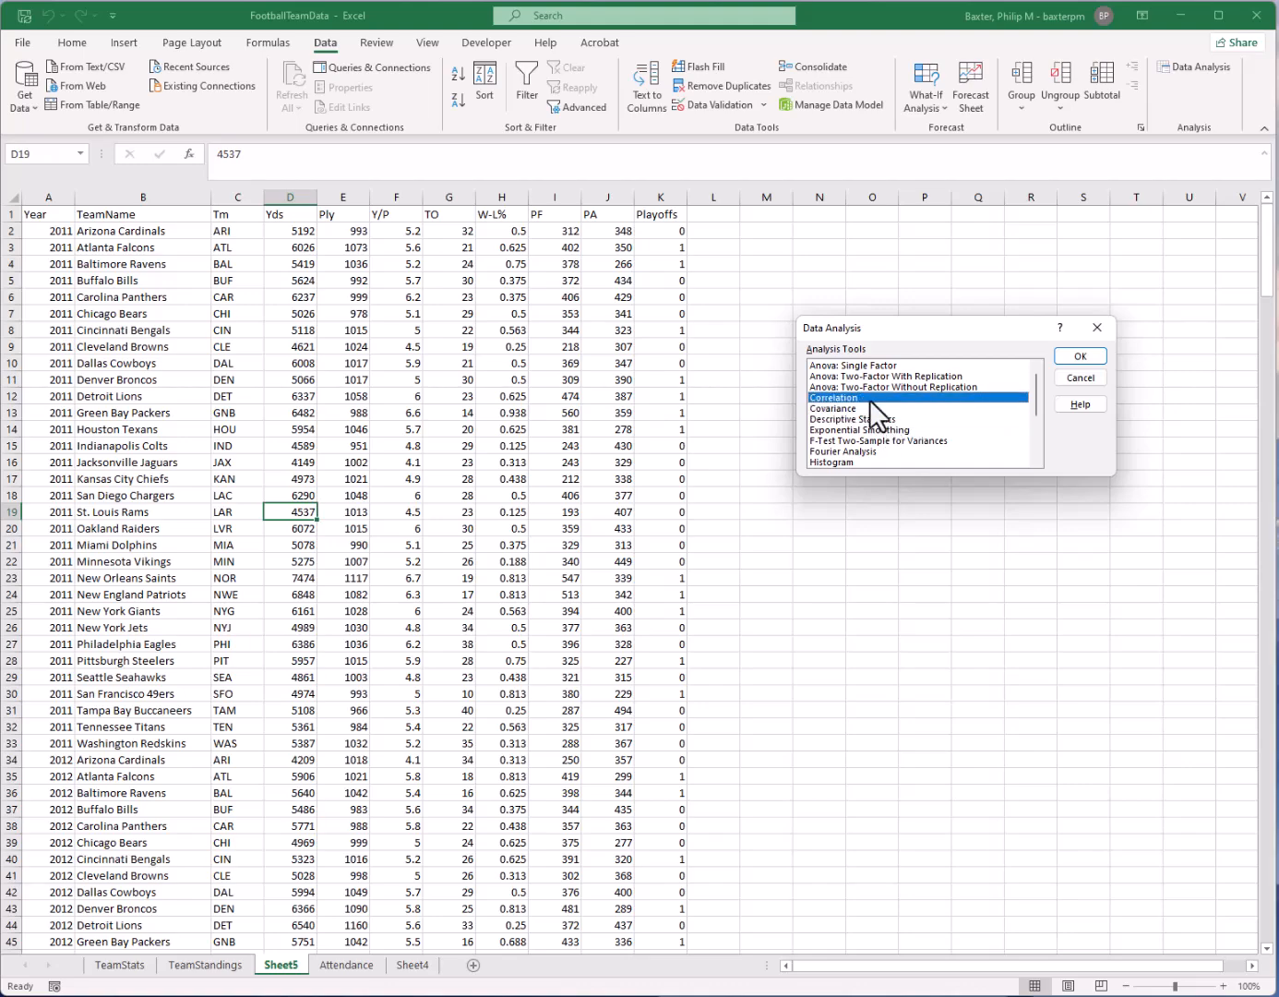
pyautogui.click(1077, 356)
pyautogui.moveTo(298, 191); pyautogui.dragTo(660, 198)
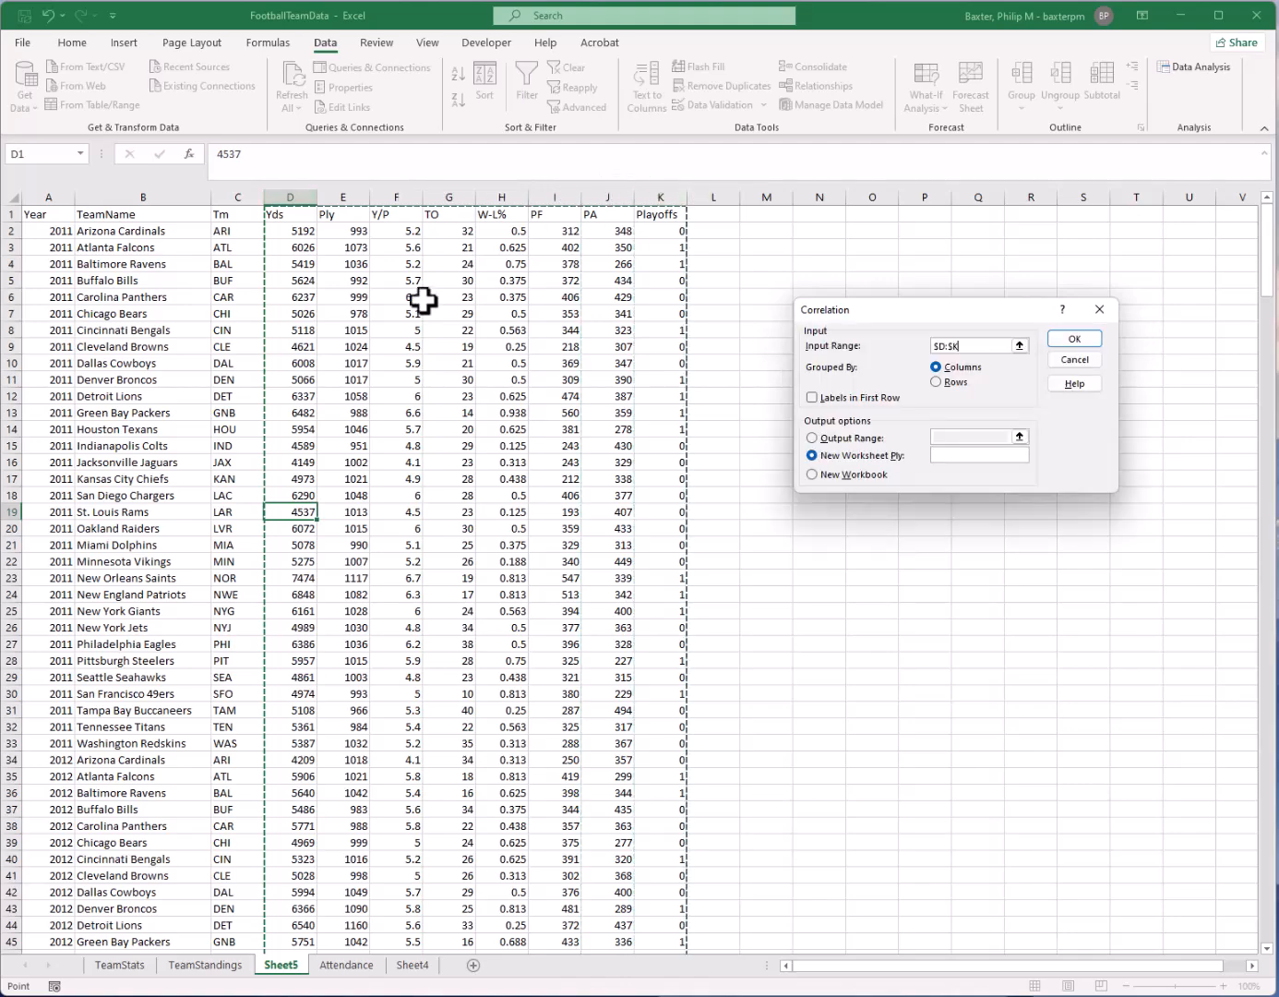
pyautogui.click(833, 397)
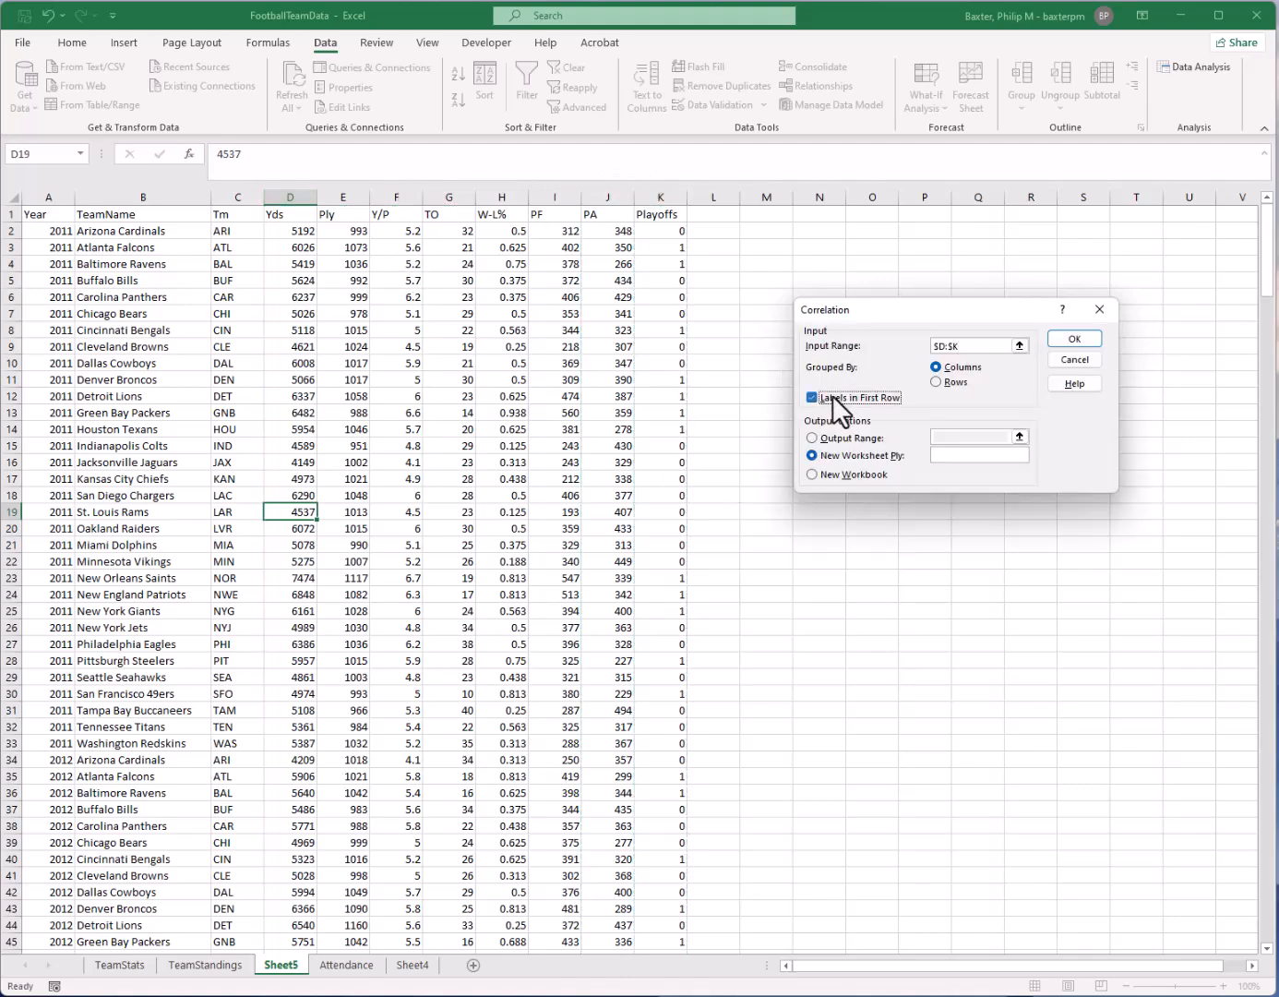
pyautogui.click(1074, 339)
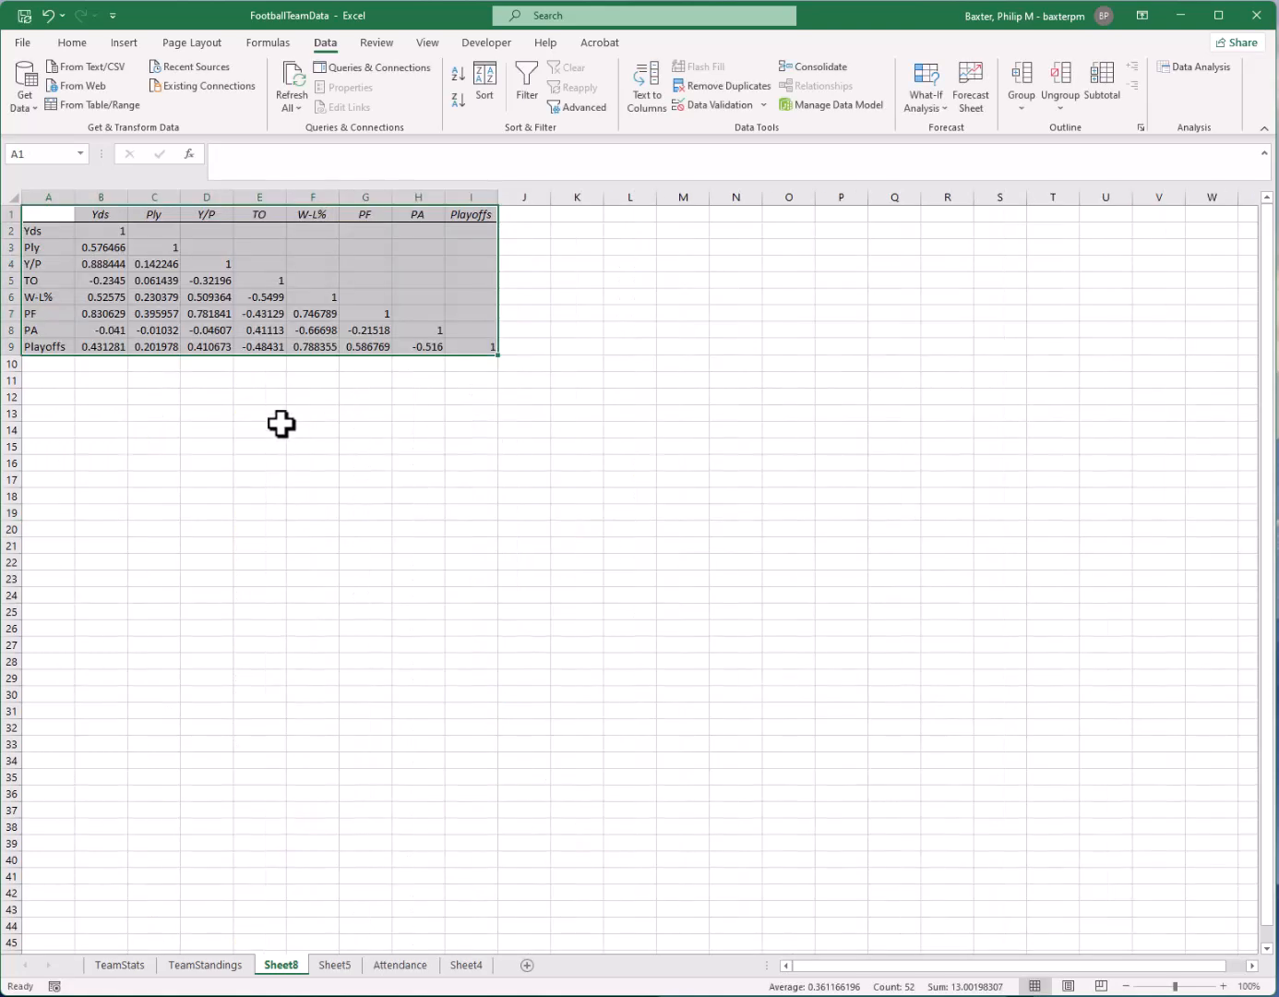
# Examine the layout of the correlation matrix: its diagonal values and the Yds and Ply row and column headings
pyautogui.click(23, 190)
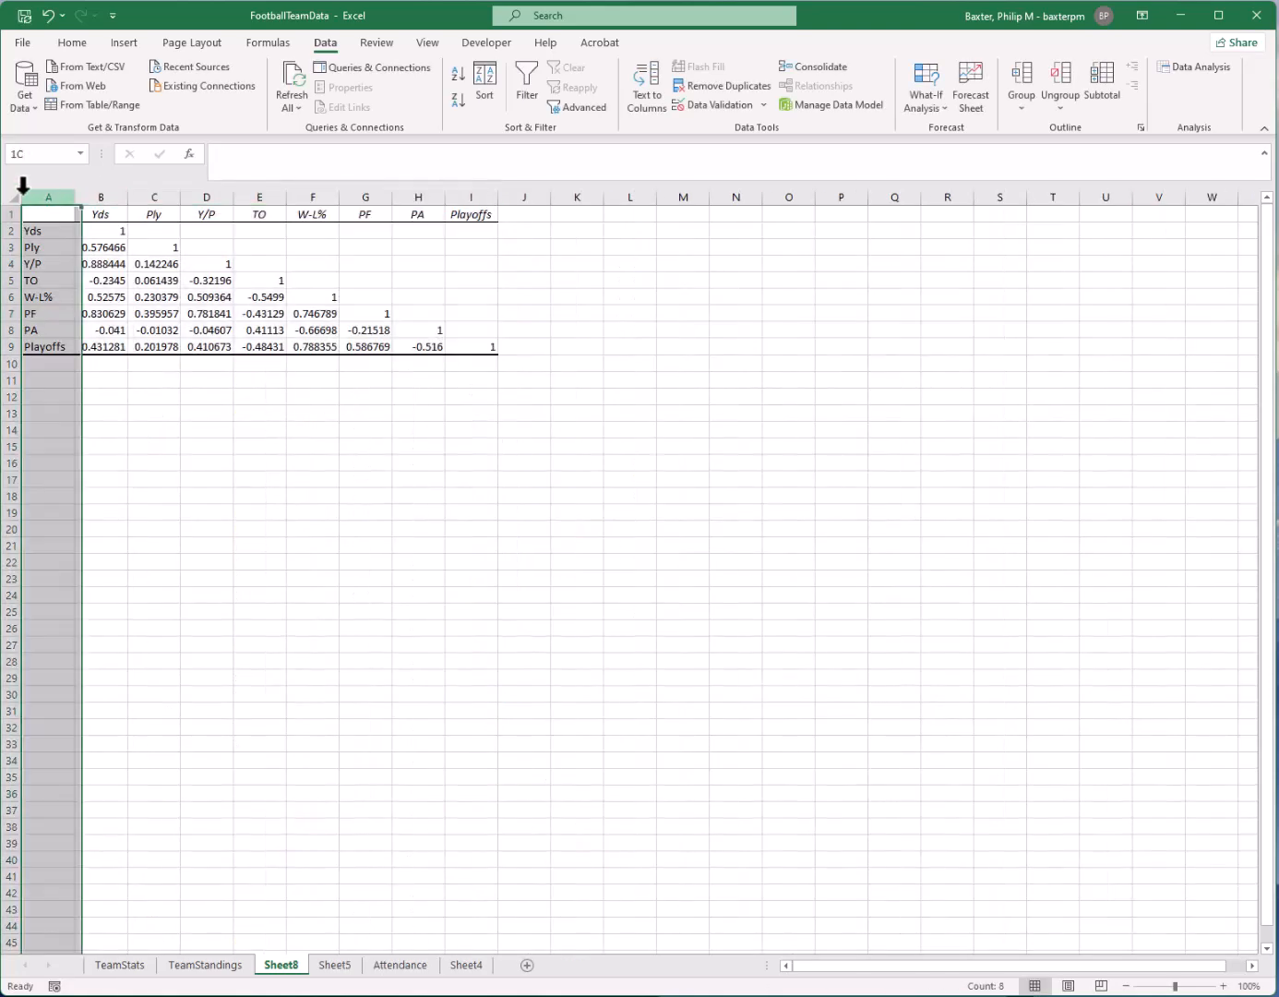
pyautogui.click(226, 445)
pyautogui.moveTo(121, 229); pyautogui.dragTo(225, 267)
pyautogui.click(269, 279)
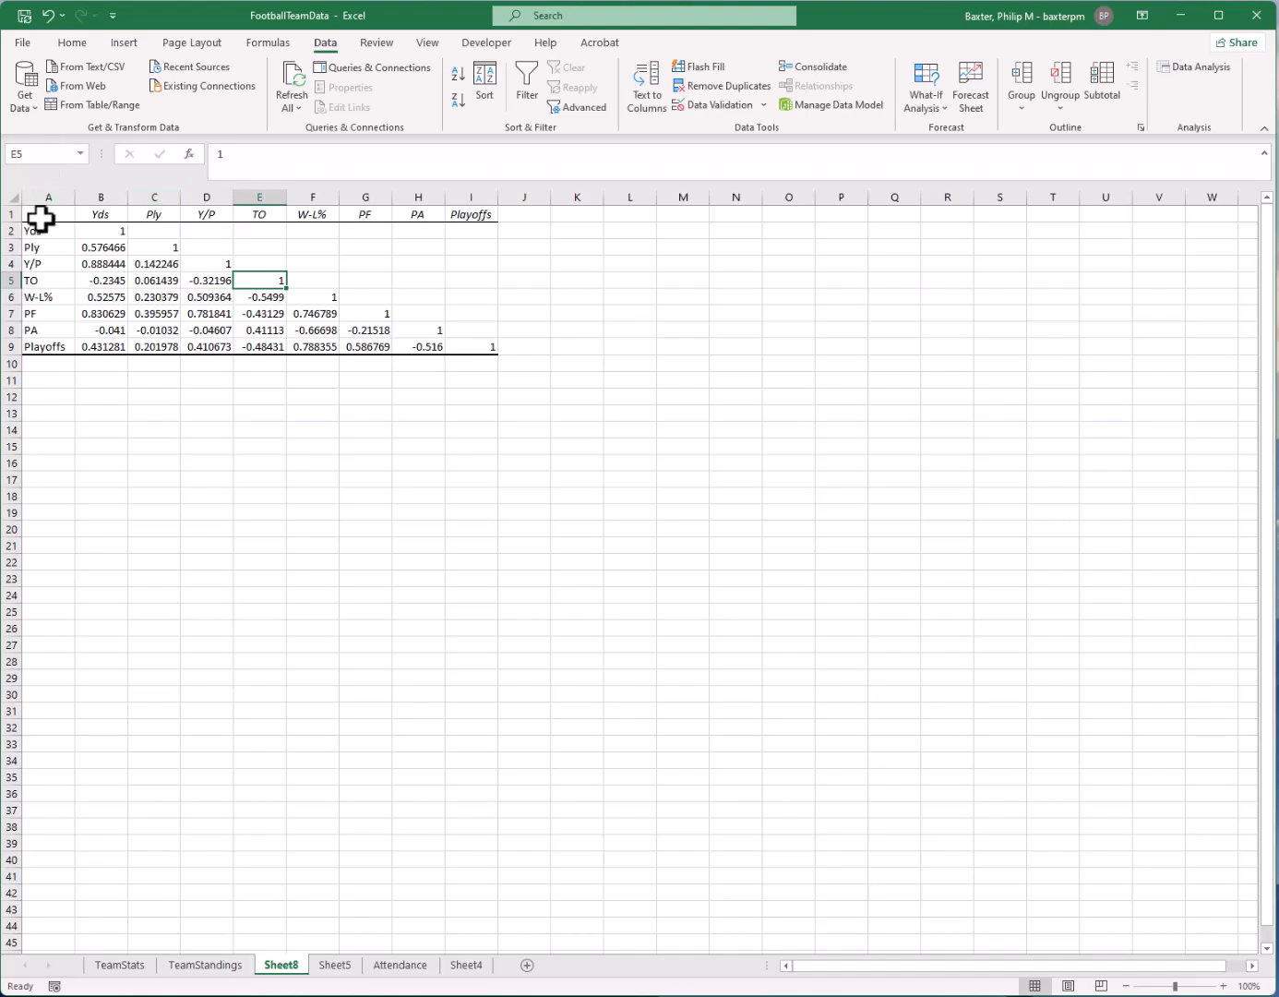
pyautogui.click(91, 213)
pyautogui.click(55, 233)
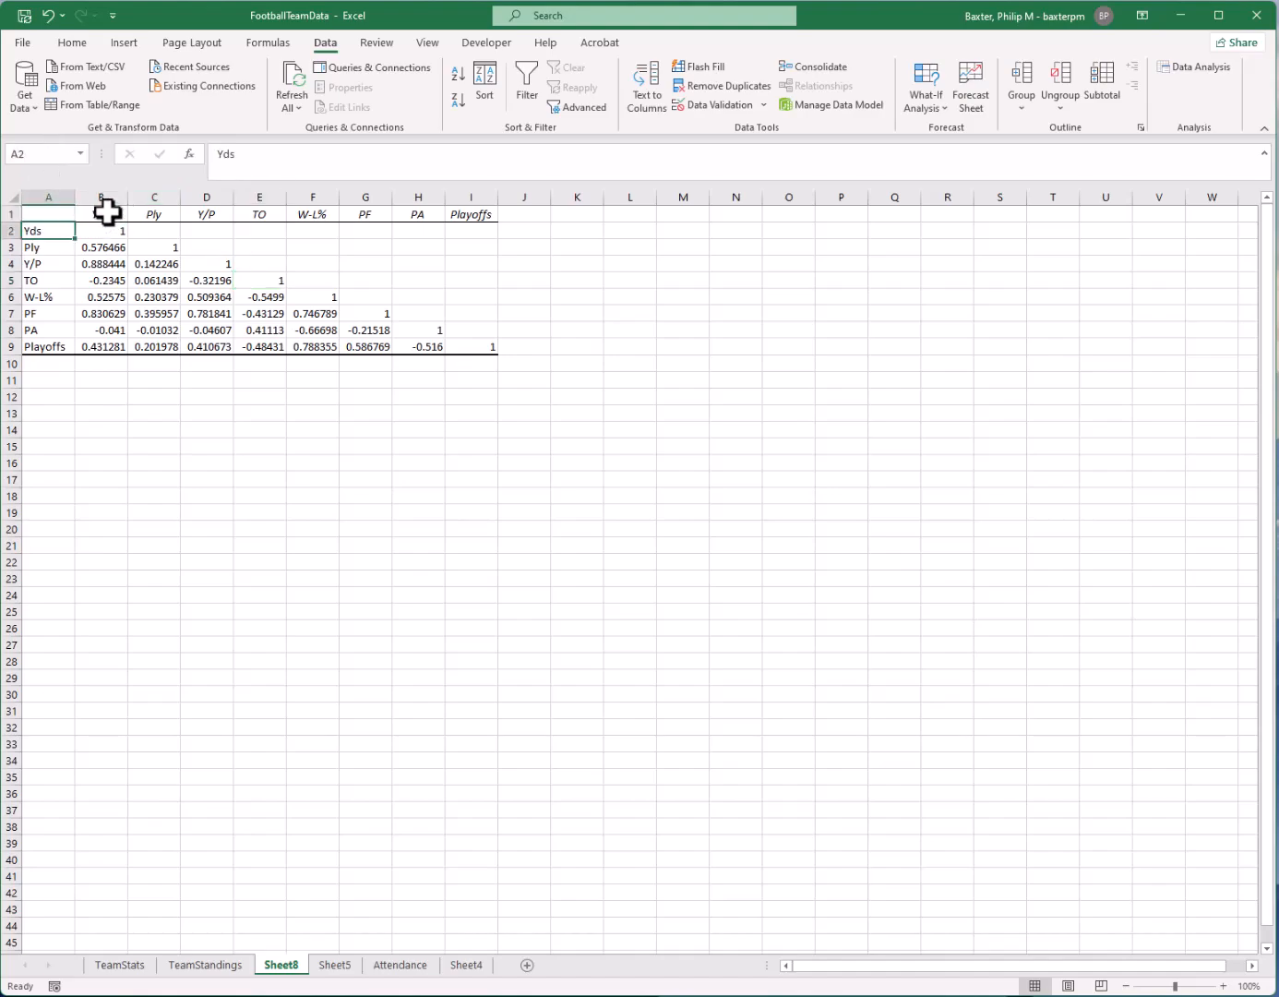
pyautogui.click(41, 247)
pyautogui.click(102, 212)
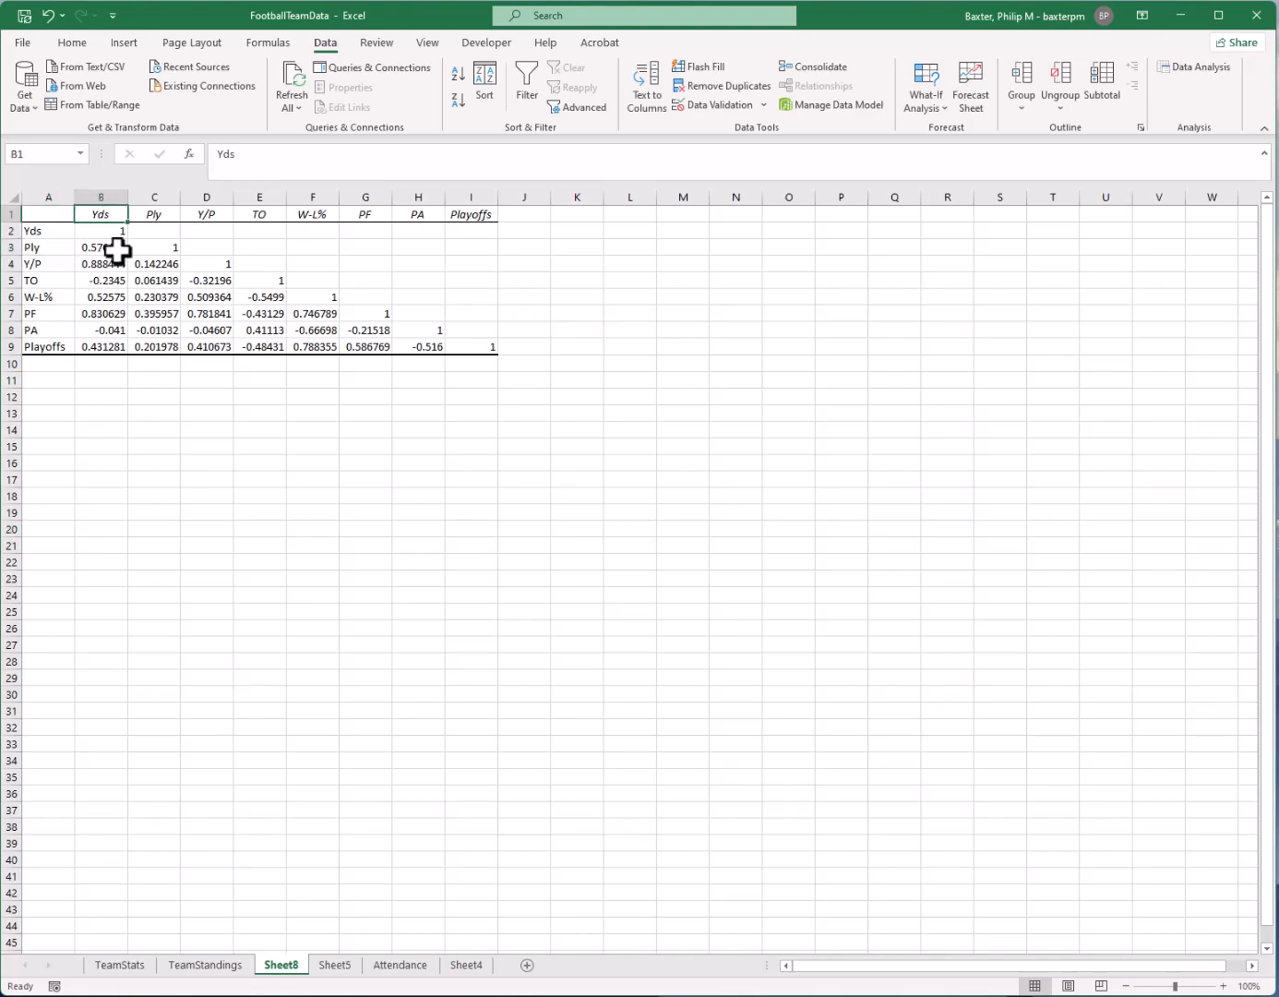
# Review the correlations of Yds with Ply, Y/P, PF, TO and W-L% in column B
pyautogui.click(115, 249)
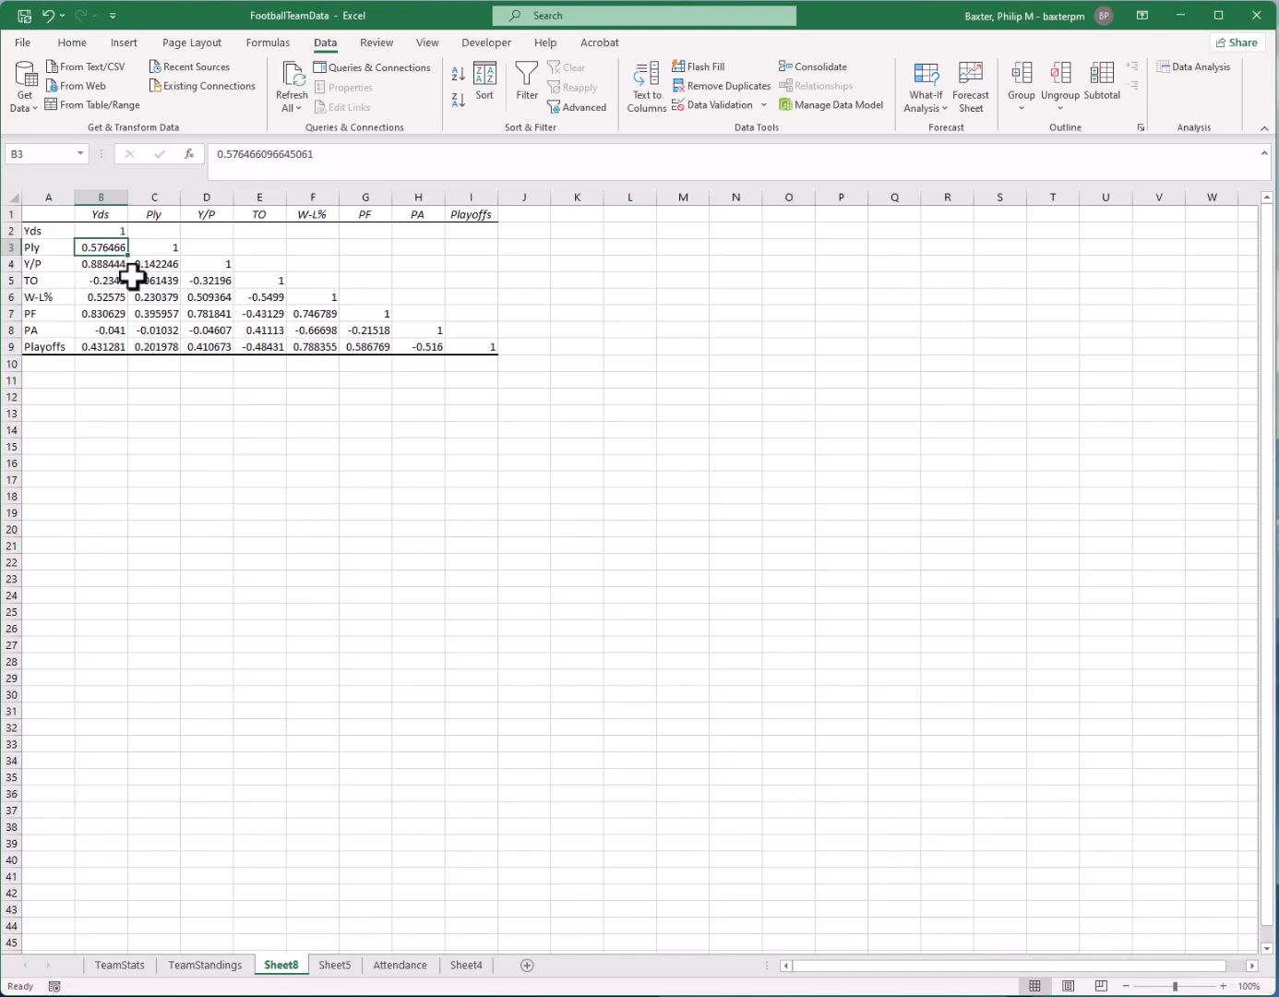
pyautogui.click(111, 266)
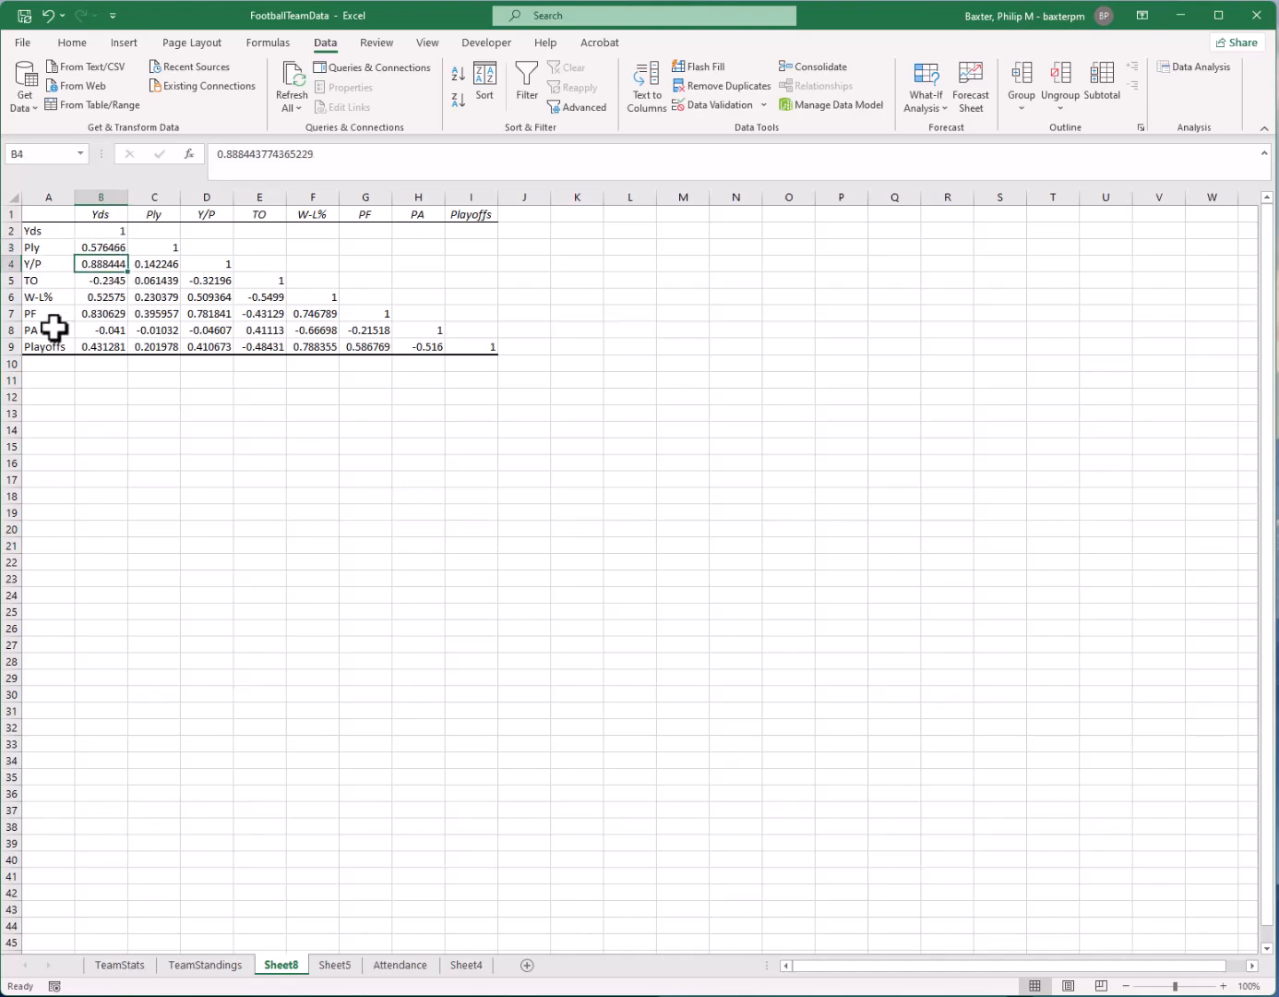
pyautogui.click(105, 315)
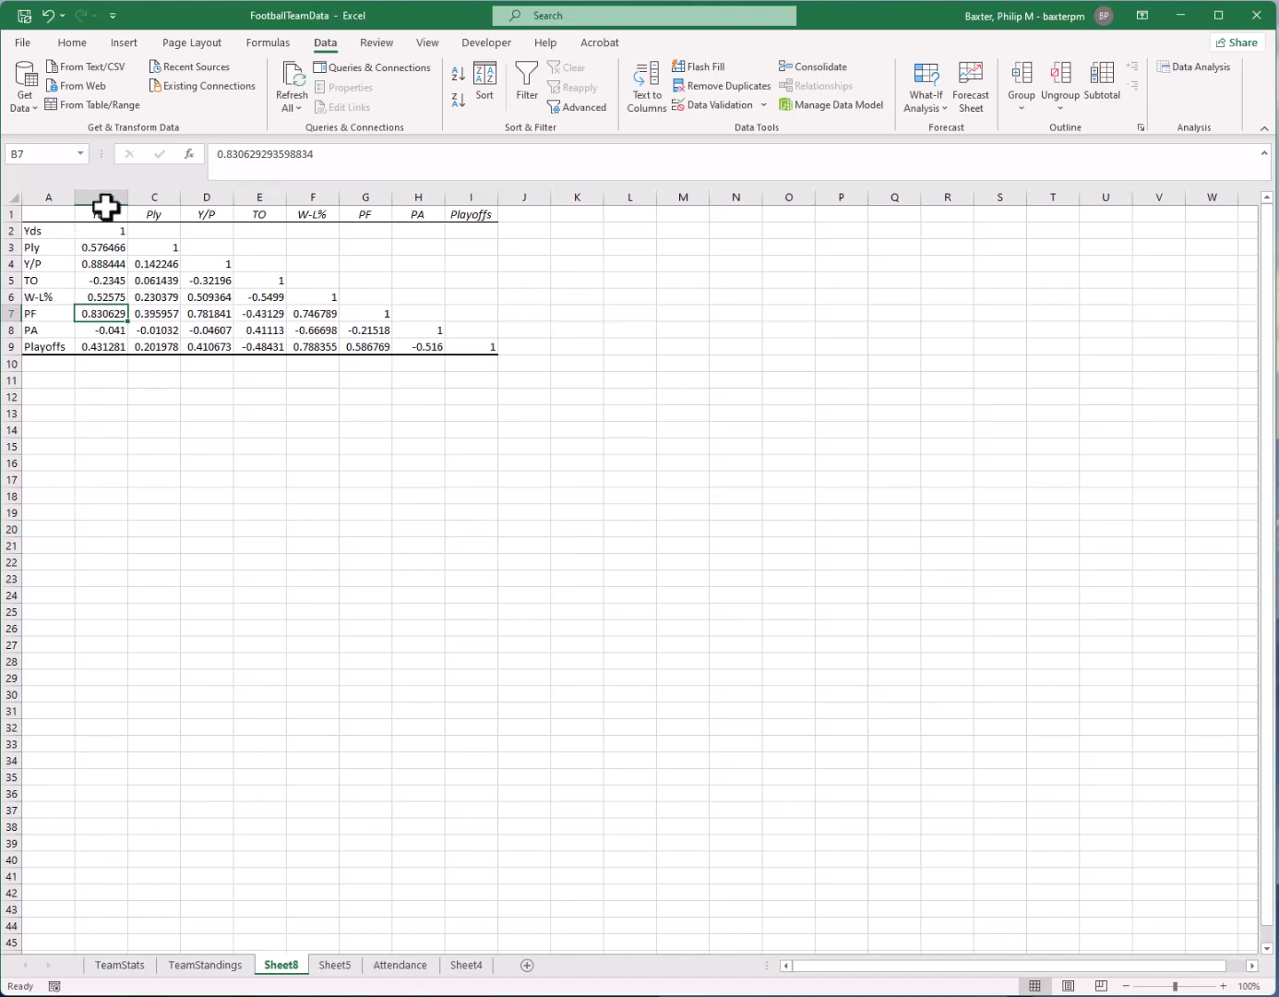
pyautogui.click(112, 280)
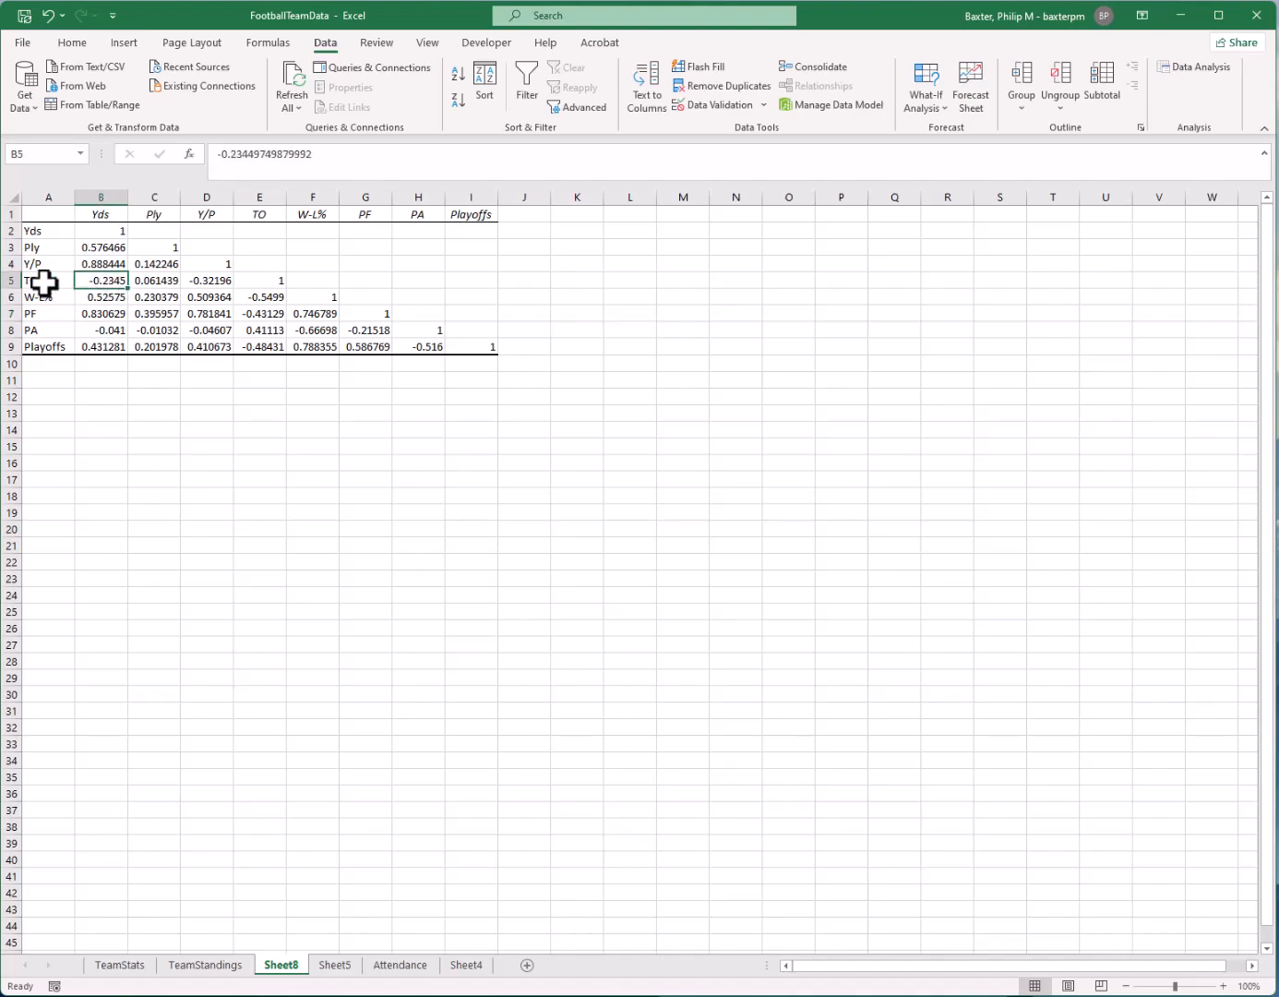
pyautogui.click(115, 297)
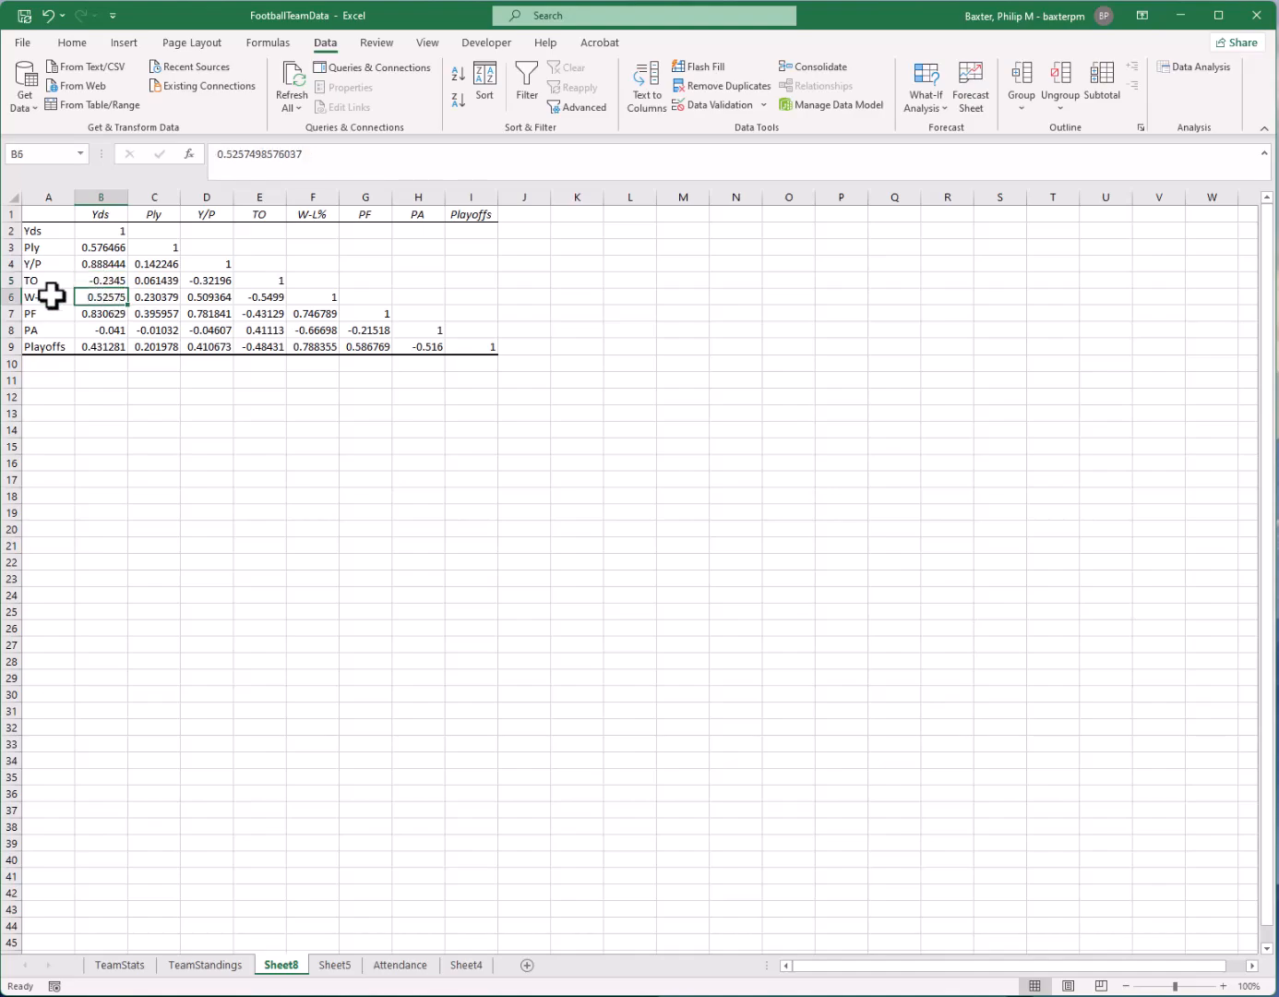
pyautogui.moveTo(58, 298); pyautogui.dragTo(91, 297)
pyautogui.click(106, 298)
# Review the Playoffs row of the matrix, comparing its correlations with the other variables, especially W-L% and PF
pyautogui.moveTo(64, 345); pyautogui.dragTo(418, 347)
pyautogui.click(334, 345)
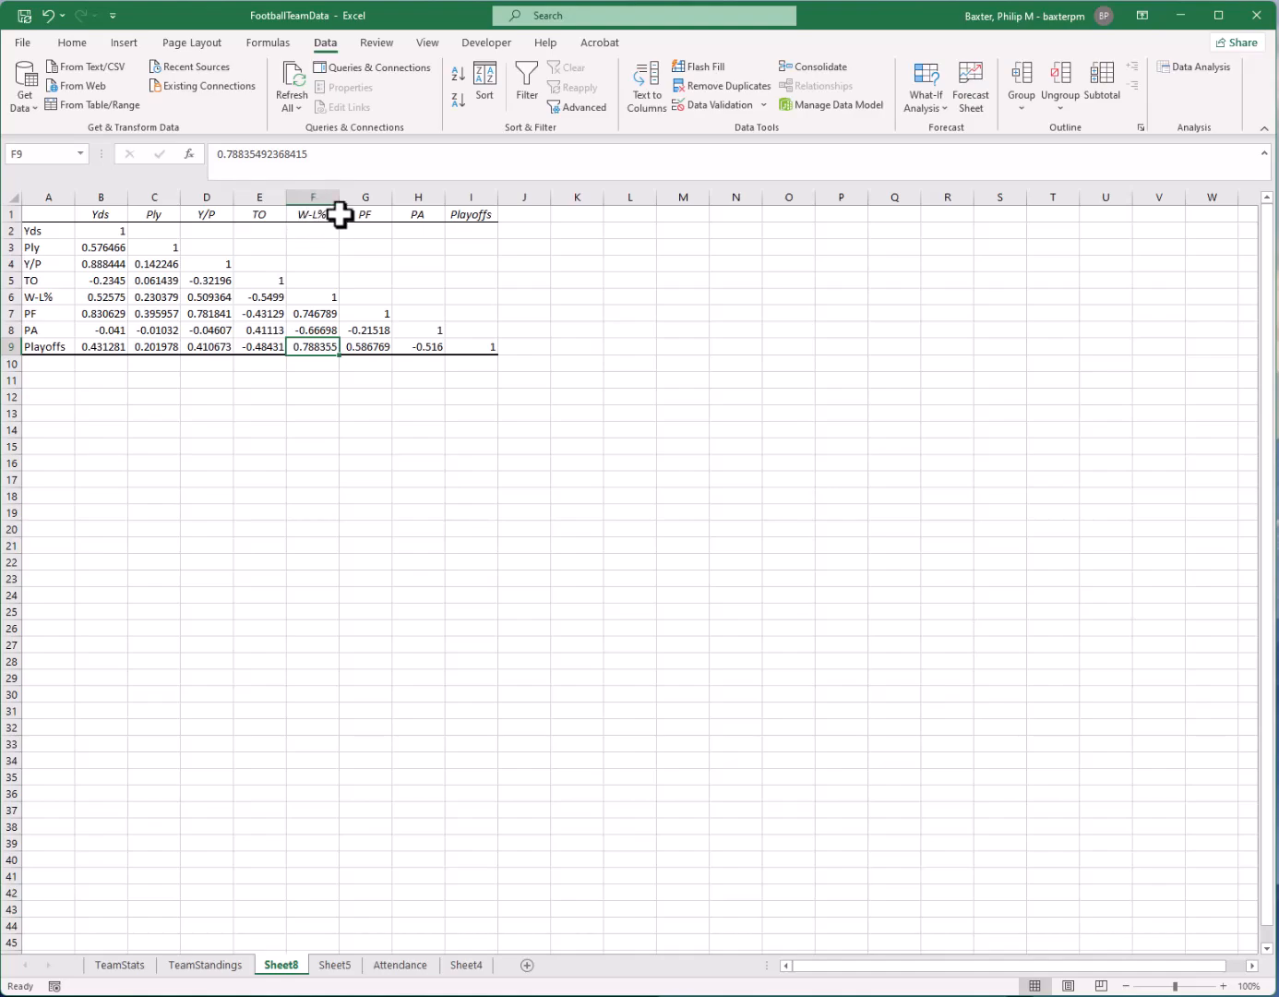
pyautogui.click(312, 218)
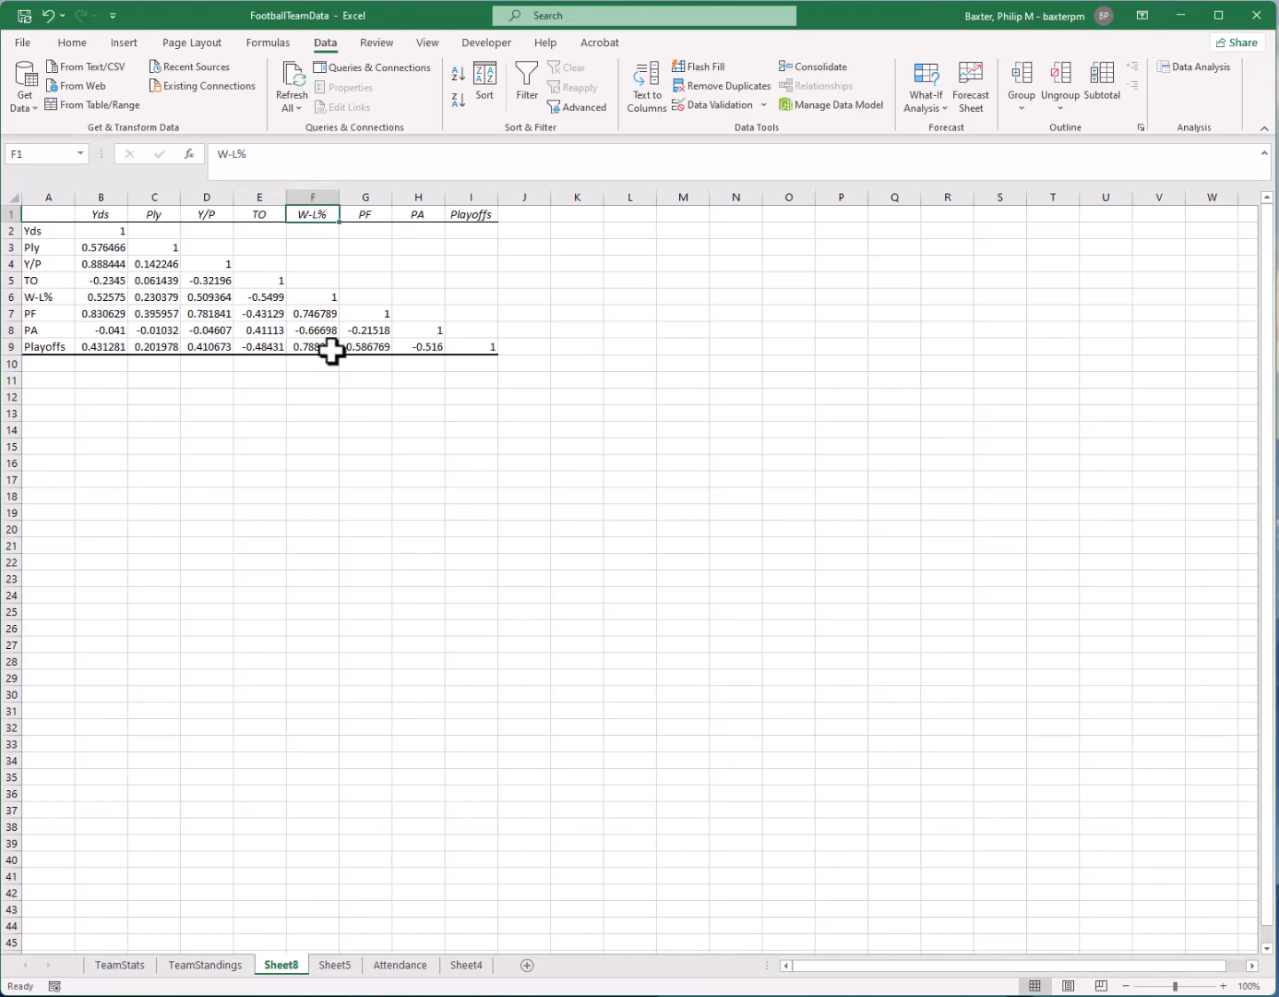
pyautogui.moveTo(86, 348); pyautogui.dragTo(428, 344)
pyautogui.click(398, 395)
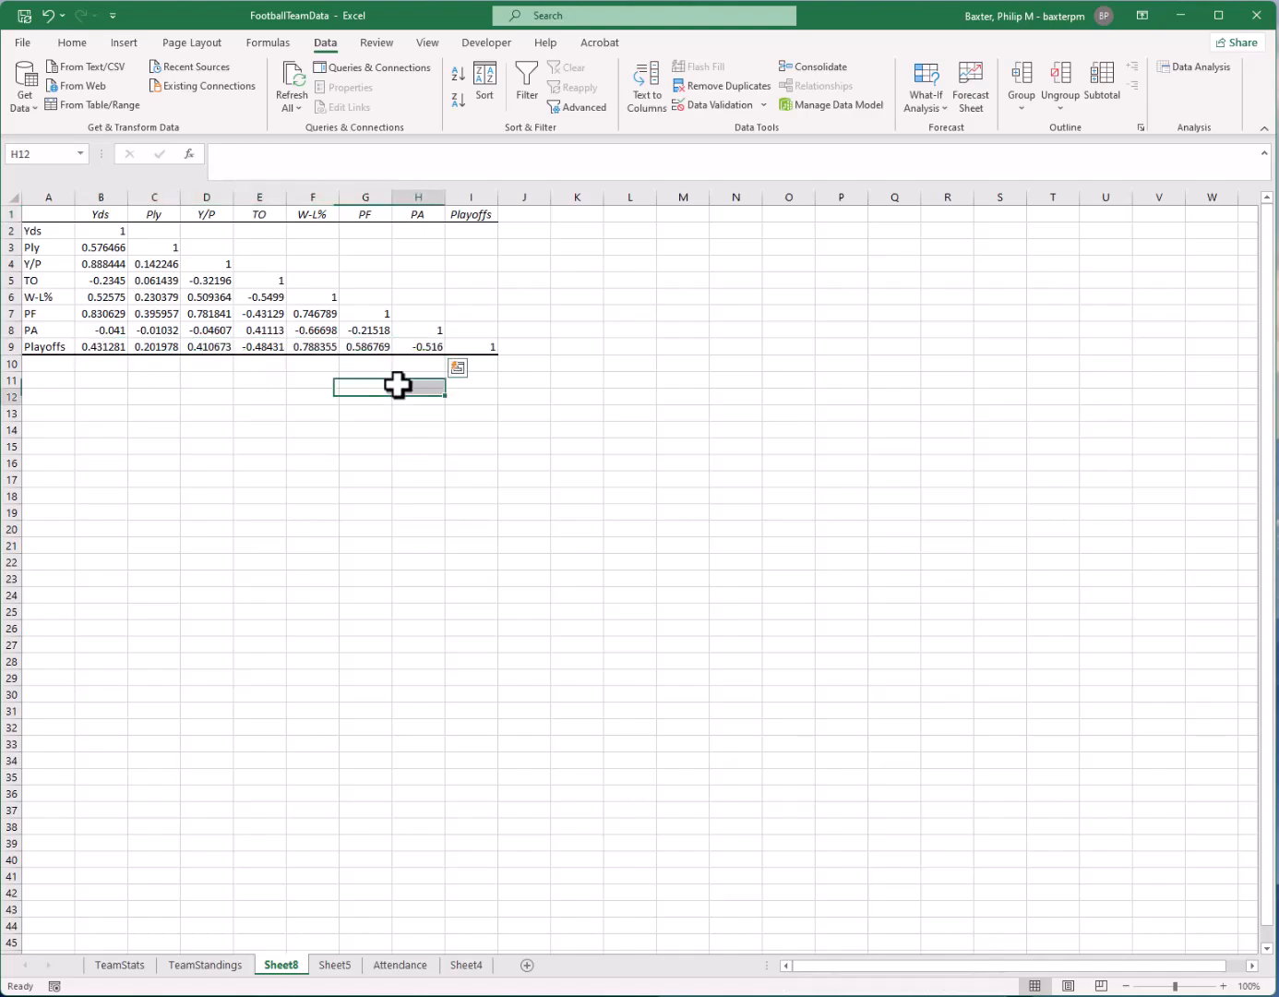
pyautogui.click(373, 343)
pyautogui.click(367, 394)
pyautogui.click(367, 347)
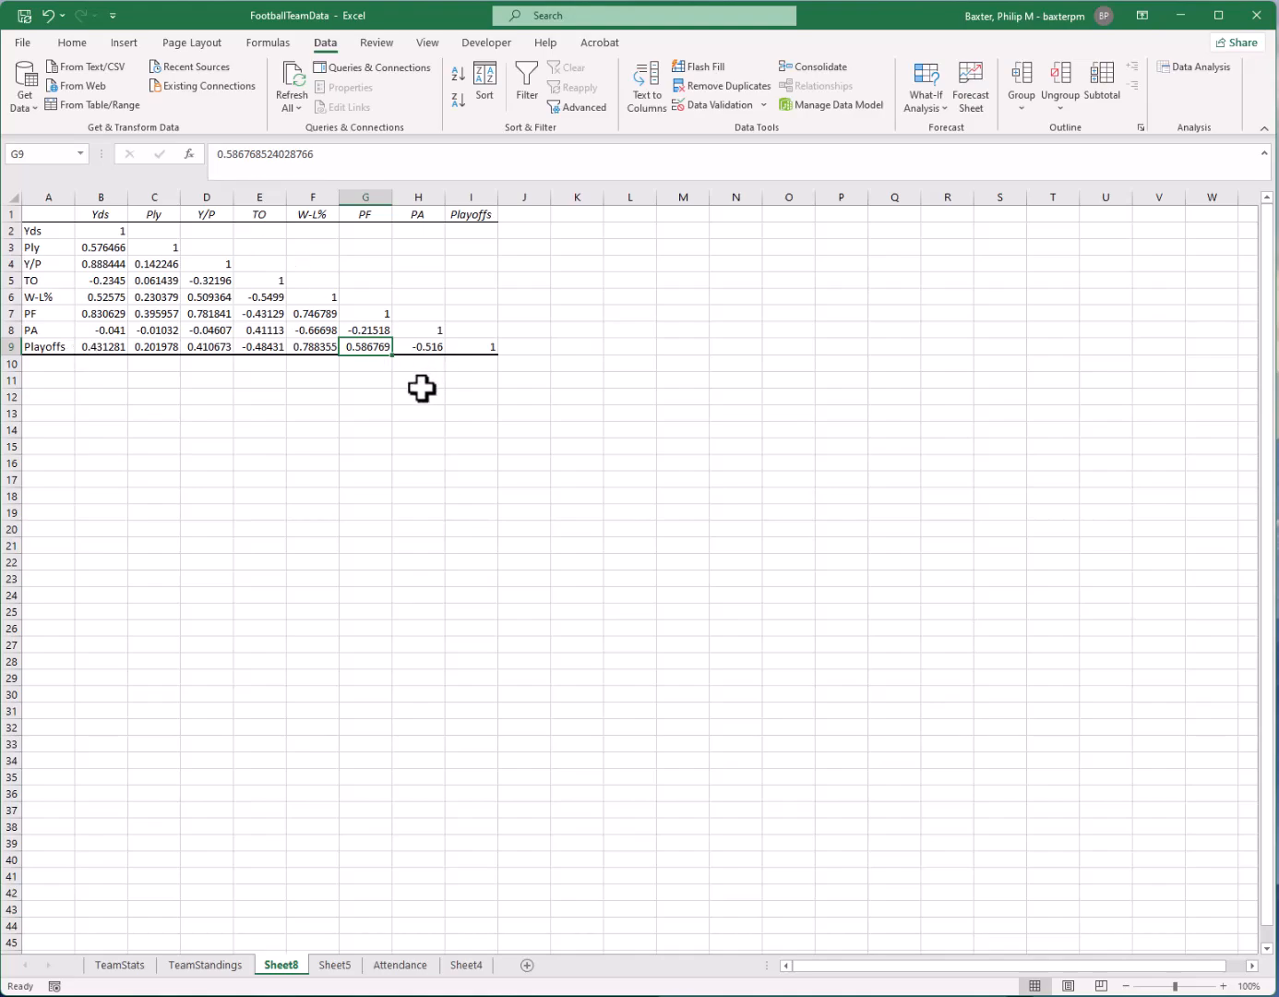
# Apply the Green-Yellow-Red color scale conditional formatting to the correlation values in B2:I9
pyautogui.click(89, 279)
pyautogui.moveTo(106, 231); pyautogui.dragTo(478, 341)
pyautogui.click(72, 42)
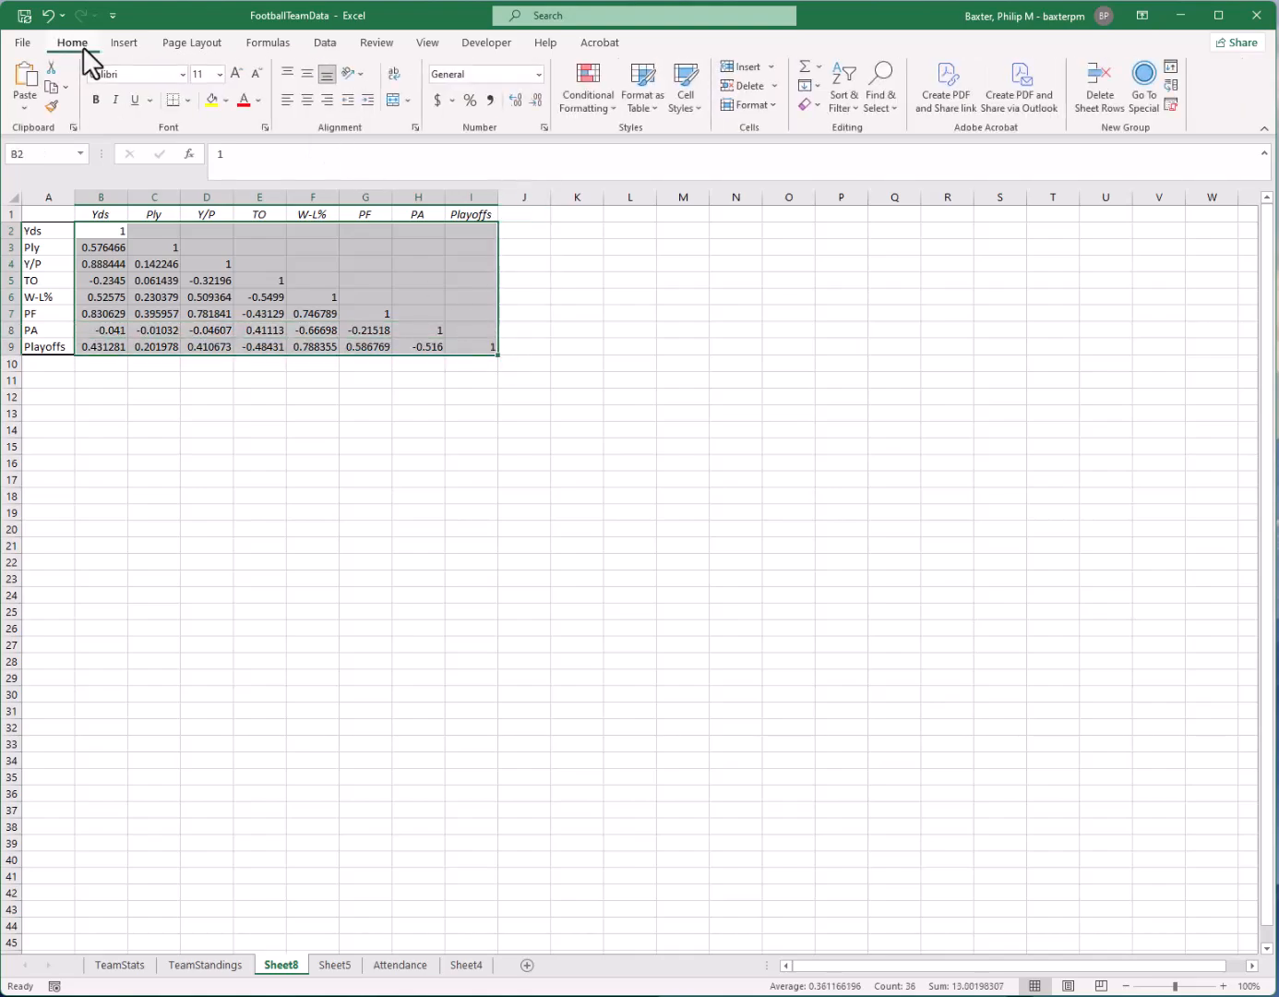
pyautogui.click(575, 103)
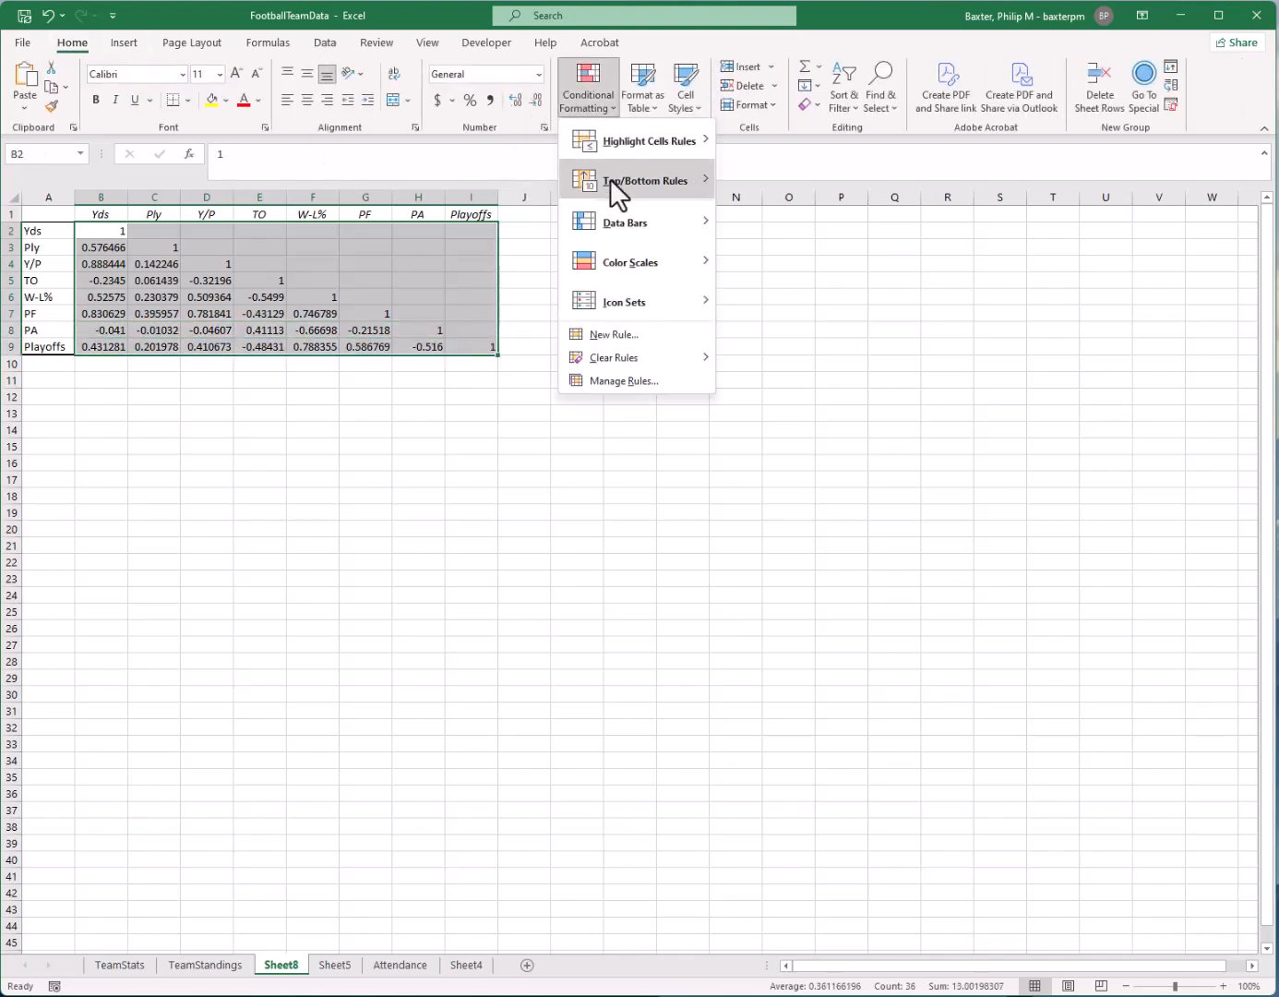
pyautogui.moveTo(645, 265)
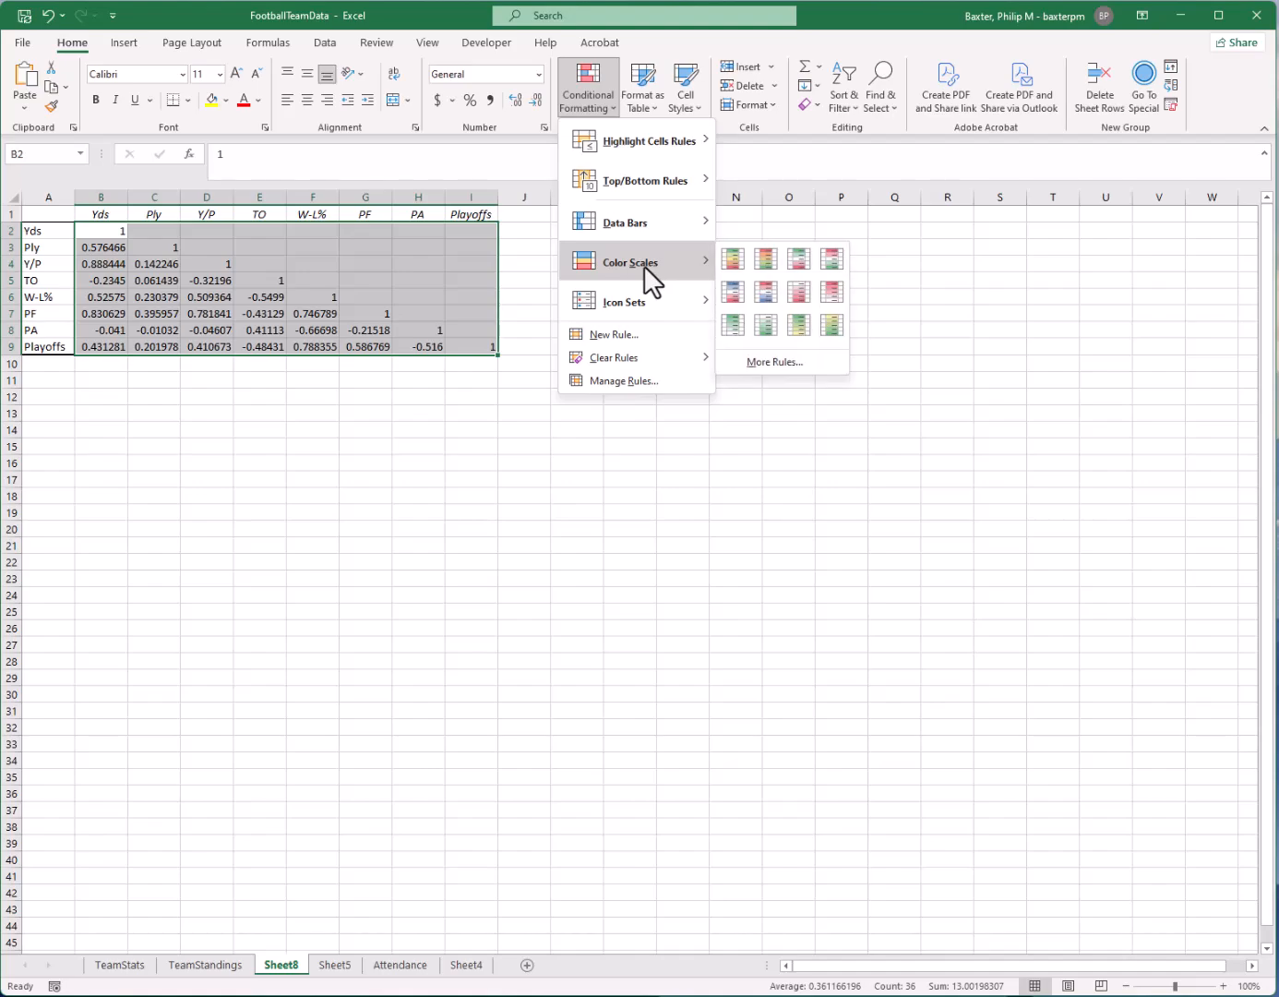
pyautogui.click(728, 254)
pyautogui.click(266, 447)
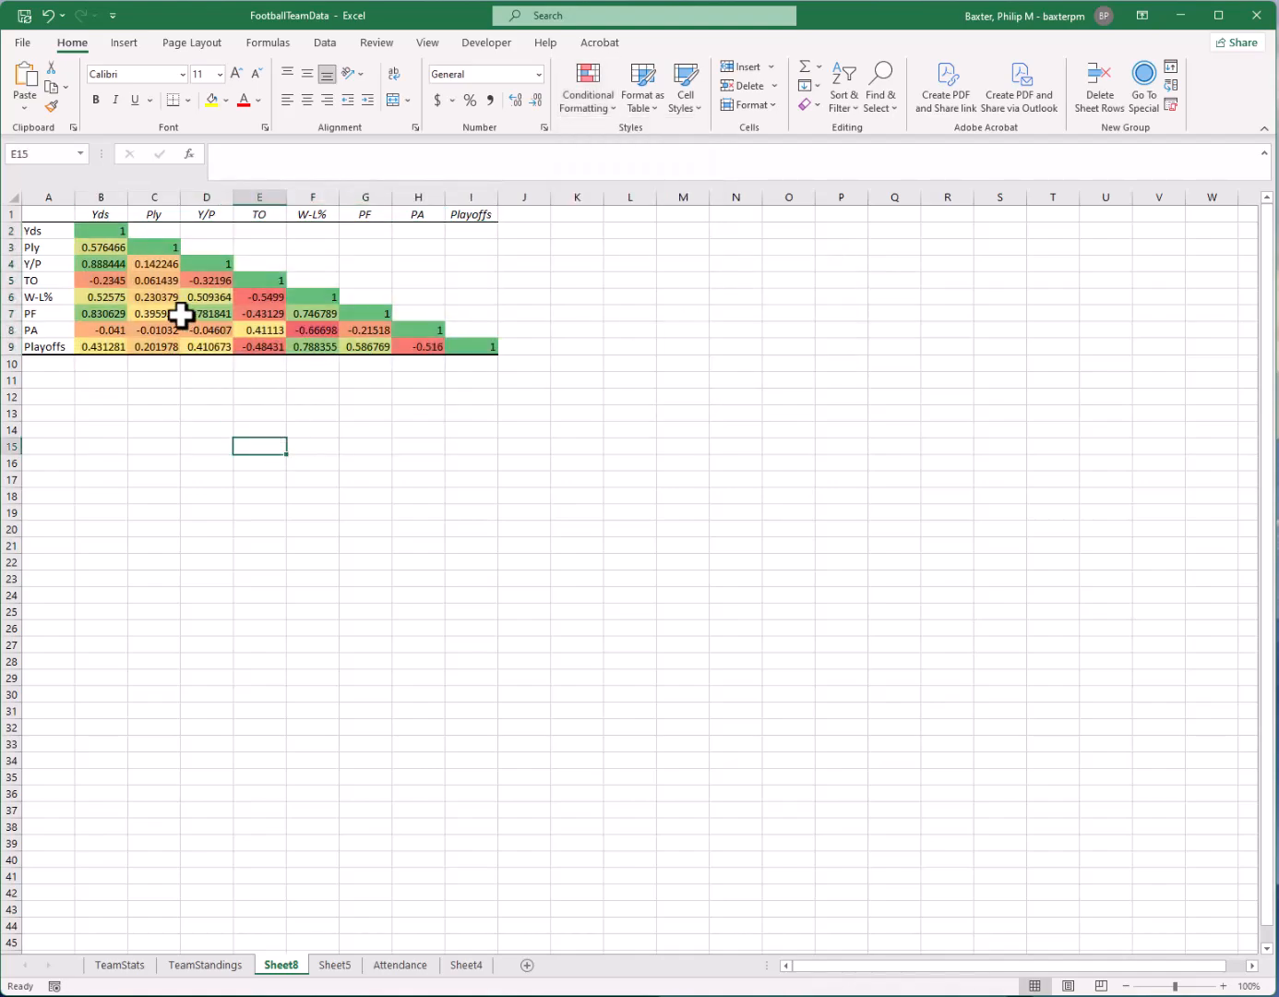
# Review the color-coded correlations of Yds with PF, of W-L% with PF and PA, and of TO with PA
pyautogui.click(100, 314)
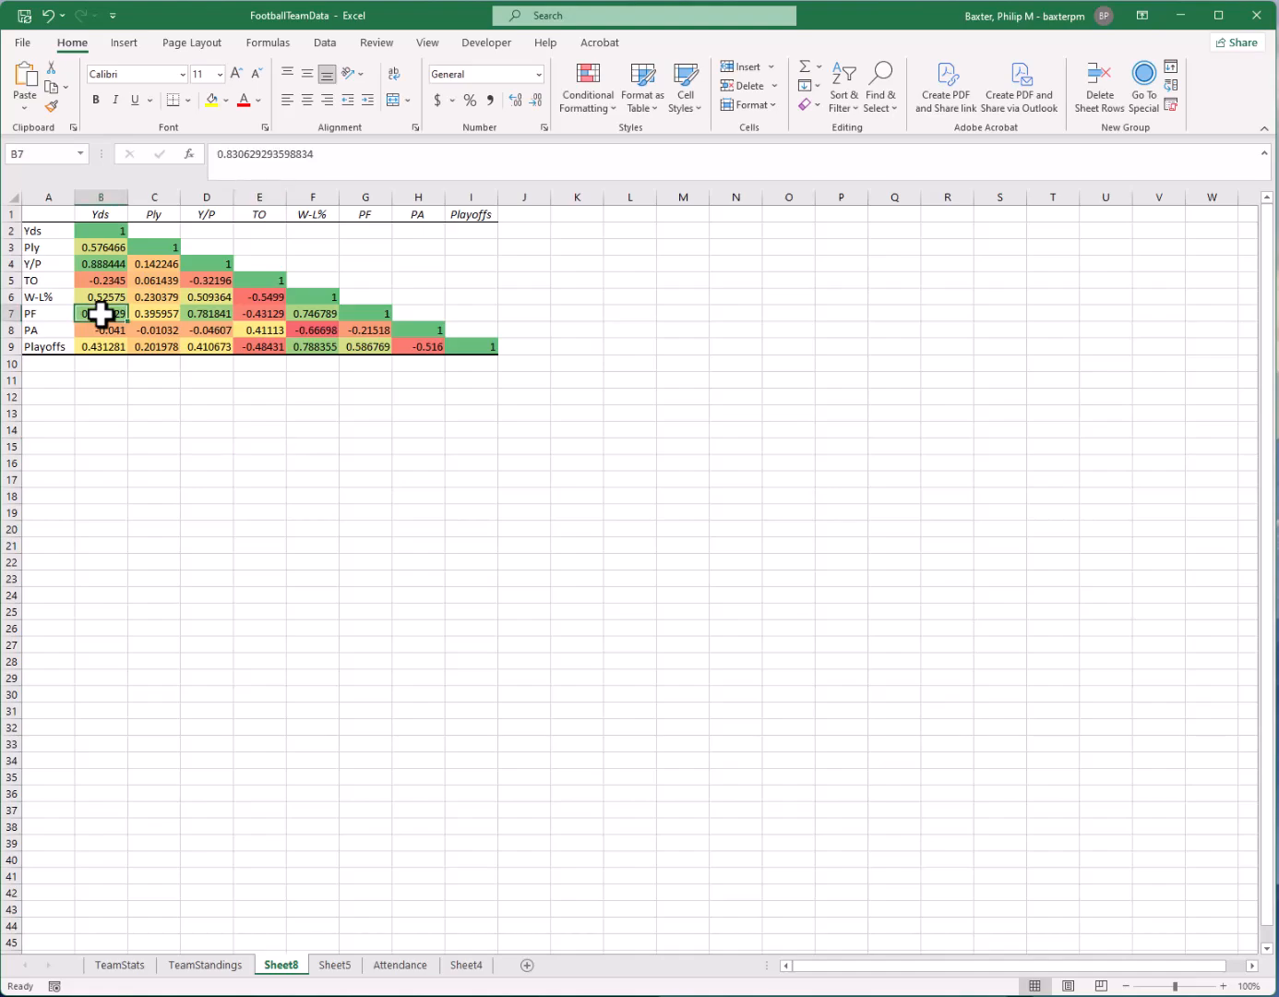
pyautogui.click(328, 329)
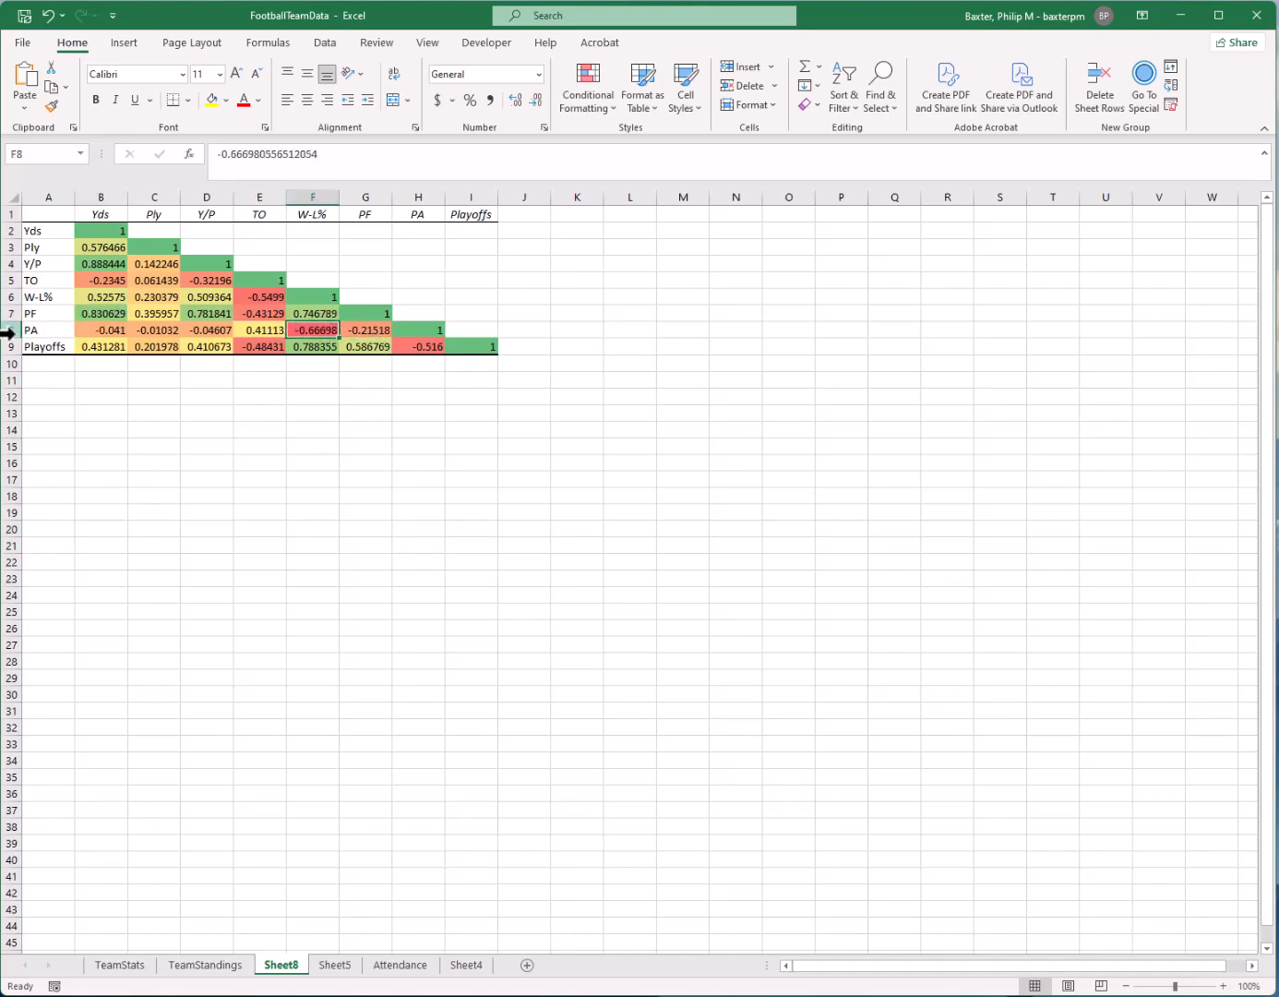
pyautogui.click(321, 216)
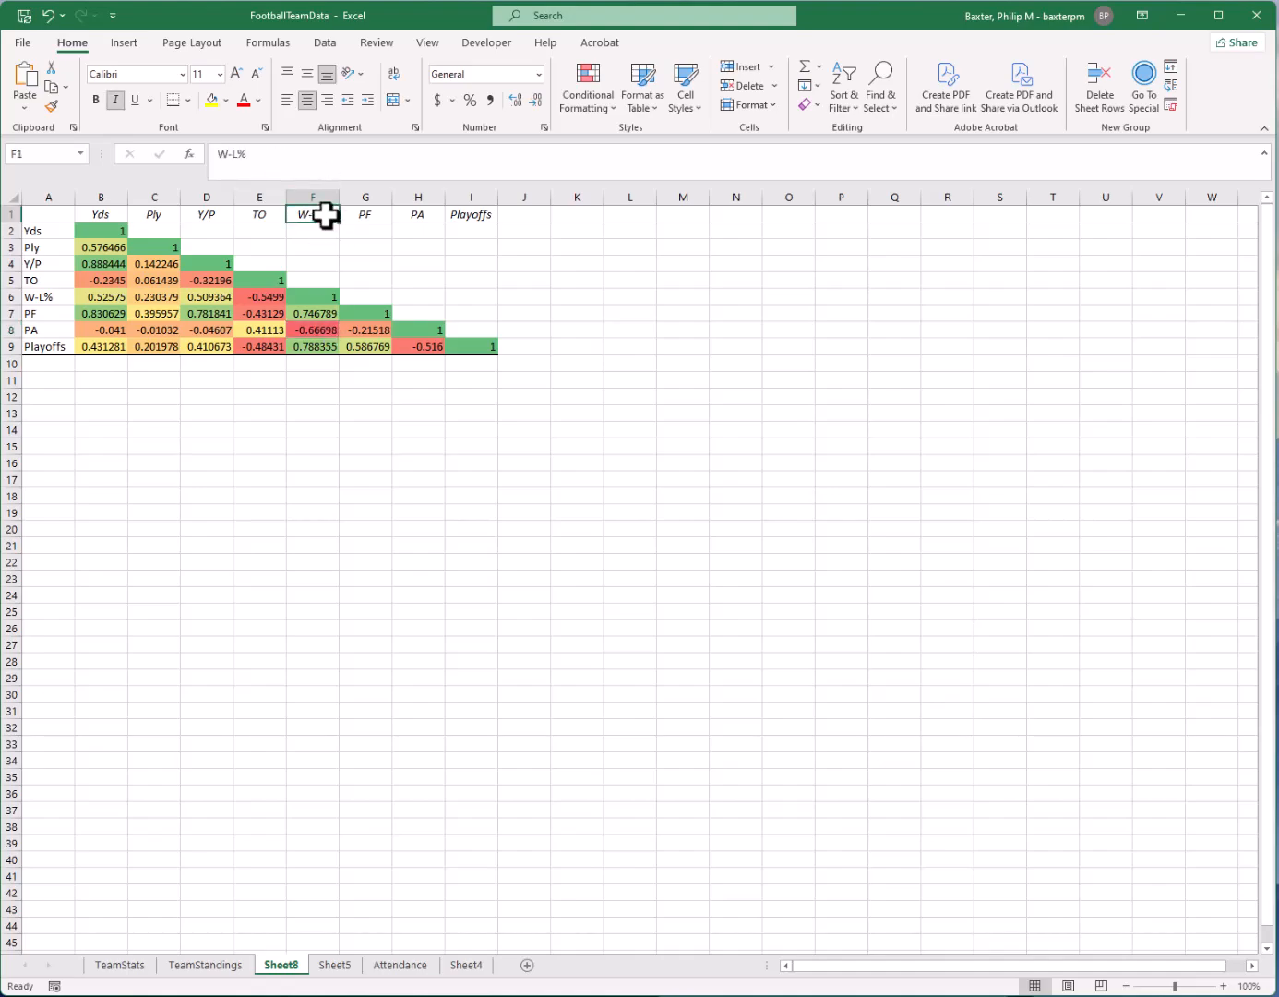
pyautogui.moveTo(325, 318); pyautogui.dragTo(327, 331)
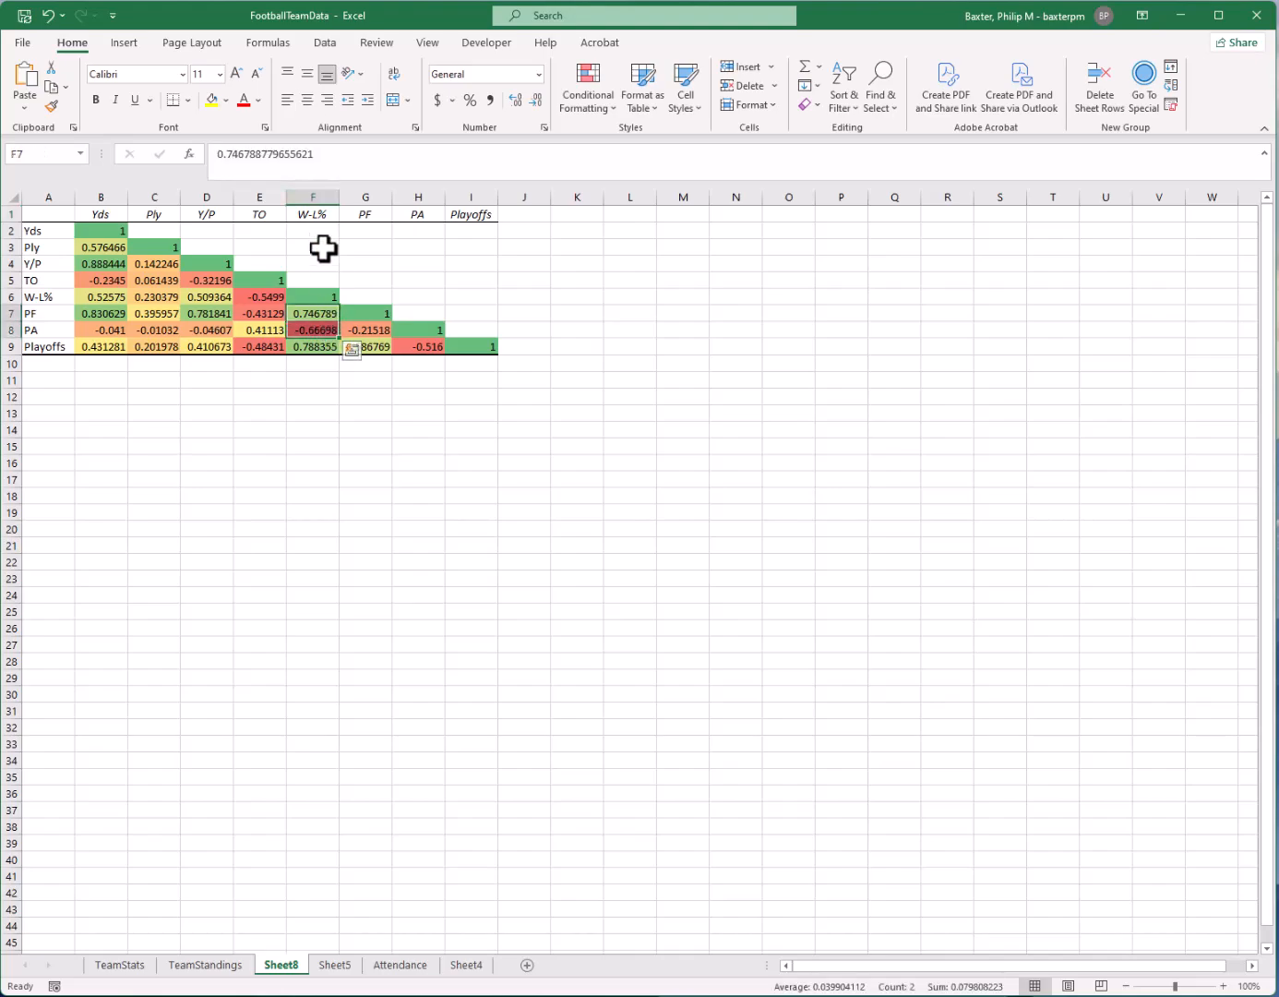
pyautogui.press('Return')
pyautogui.click(323, 317)
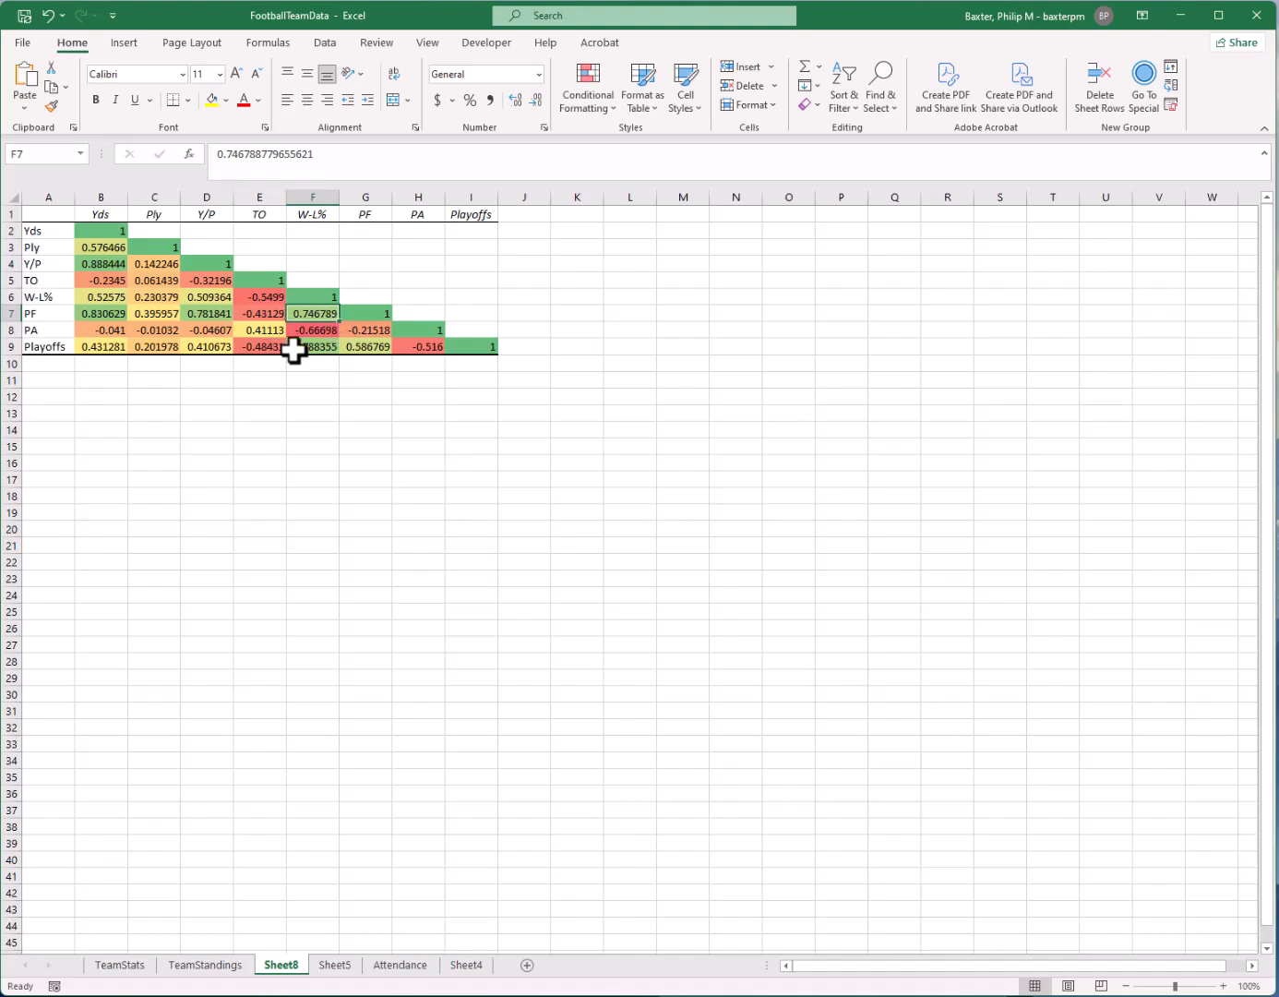
pyautogui.click(249, 326)
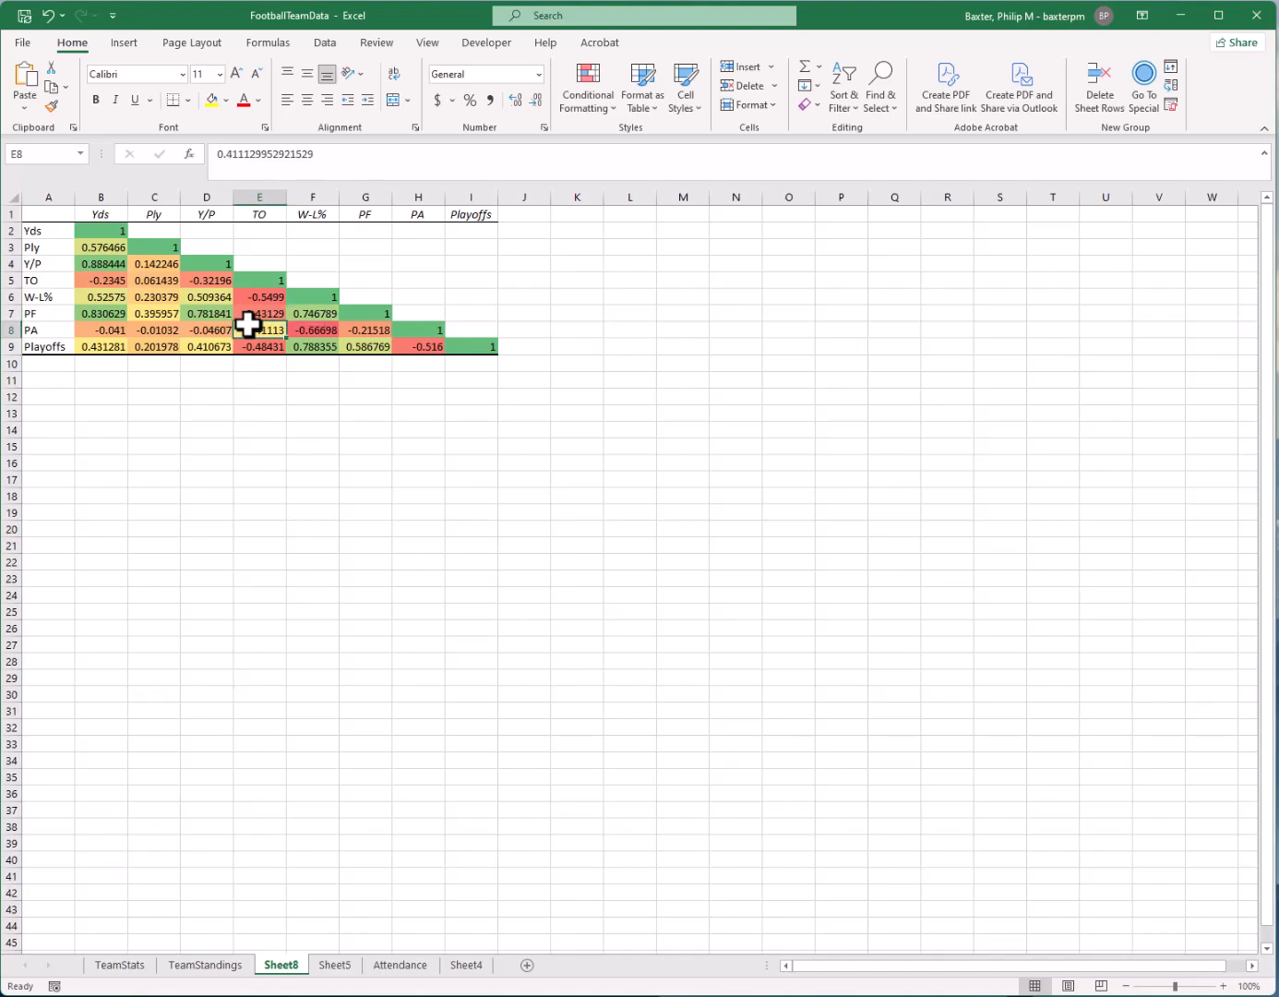
pyautogui.click(302, 315)
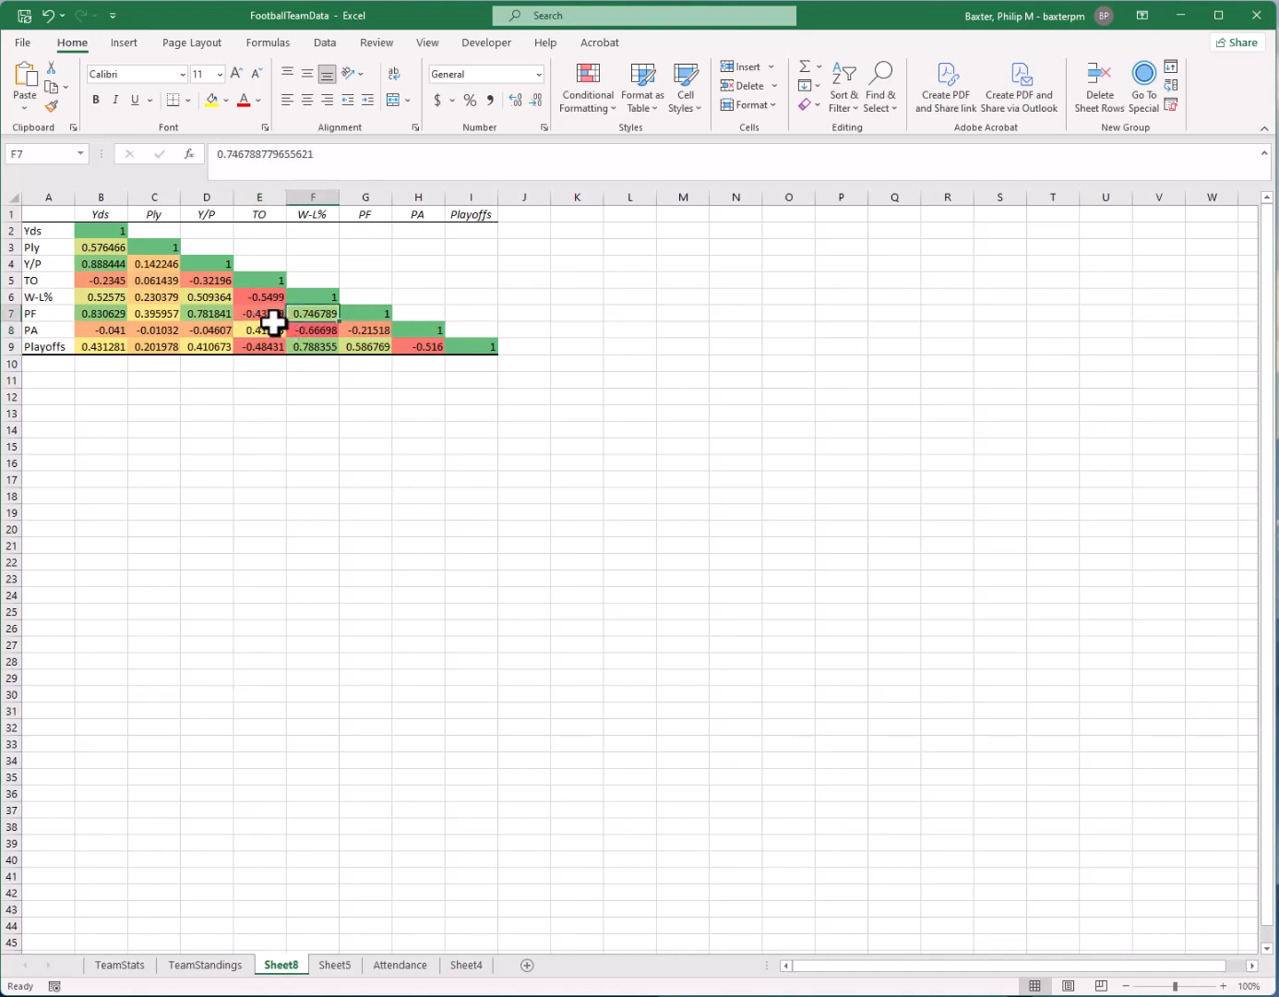
pyautogui.click(274, 325)
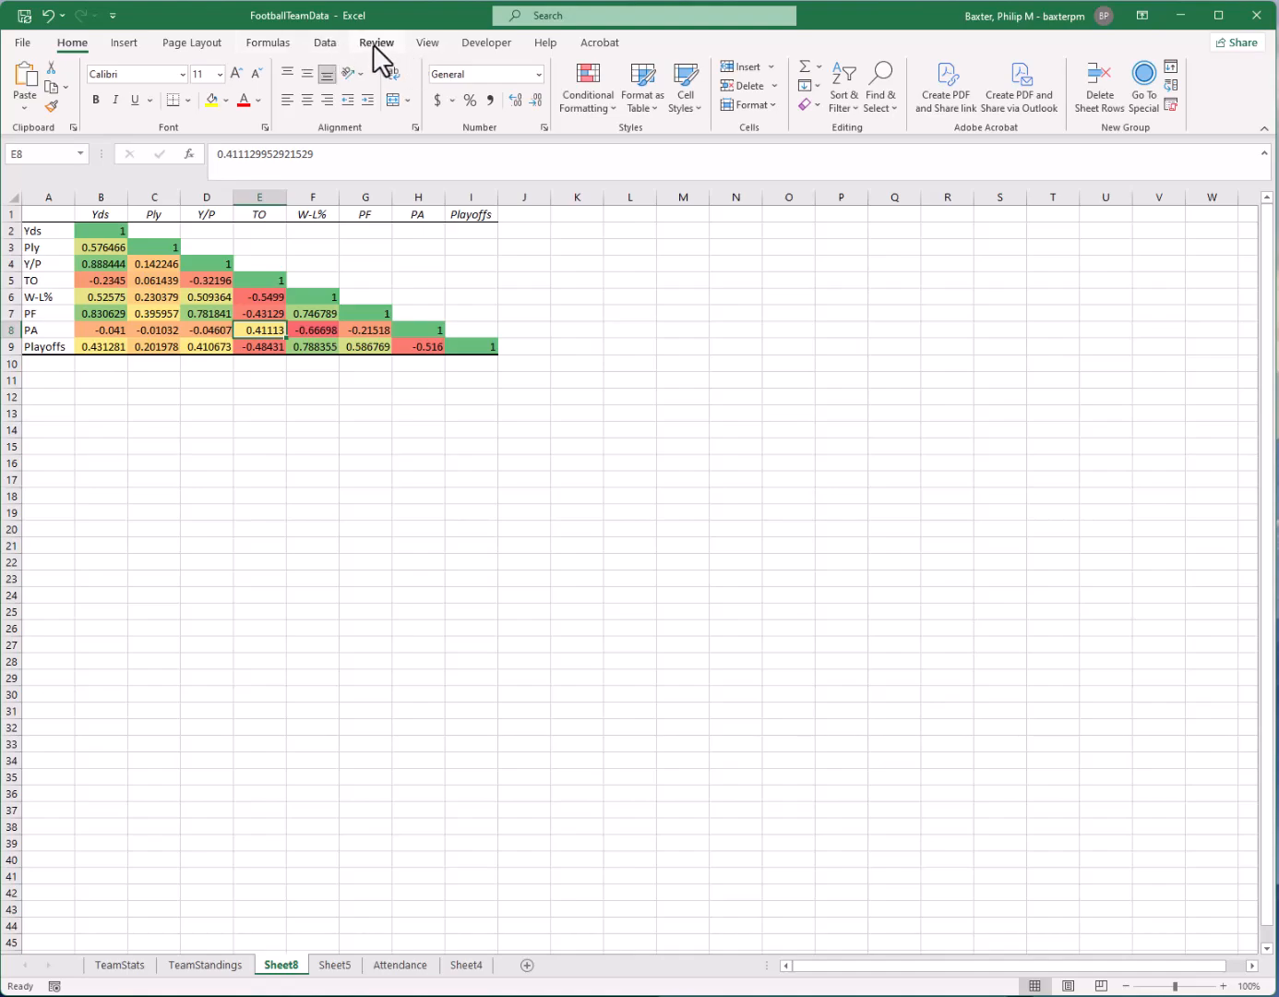
# Switch to Sheet5 and start the Regression tool from the Analysis ToolPak
pyautogui.click(325, 42)
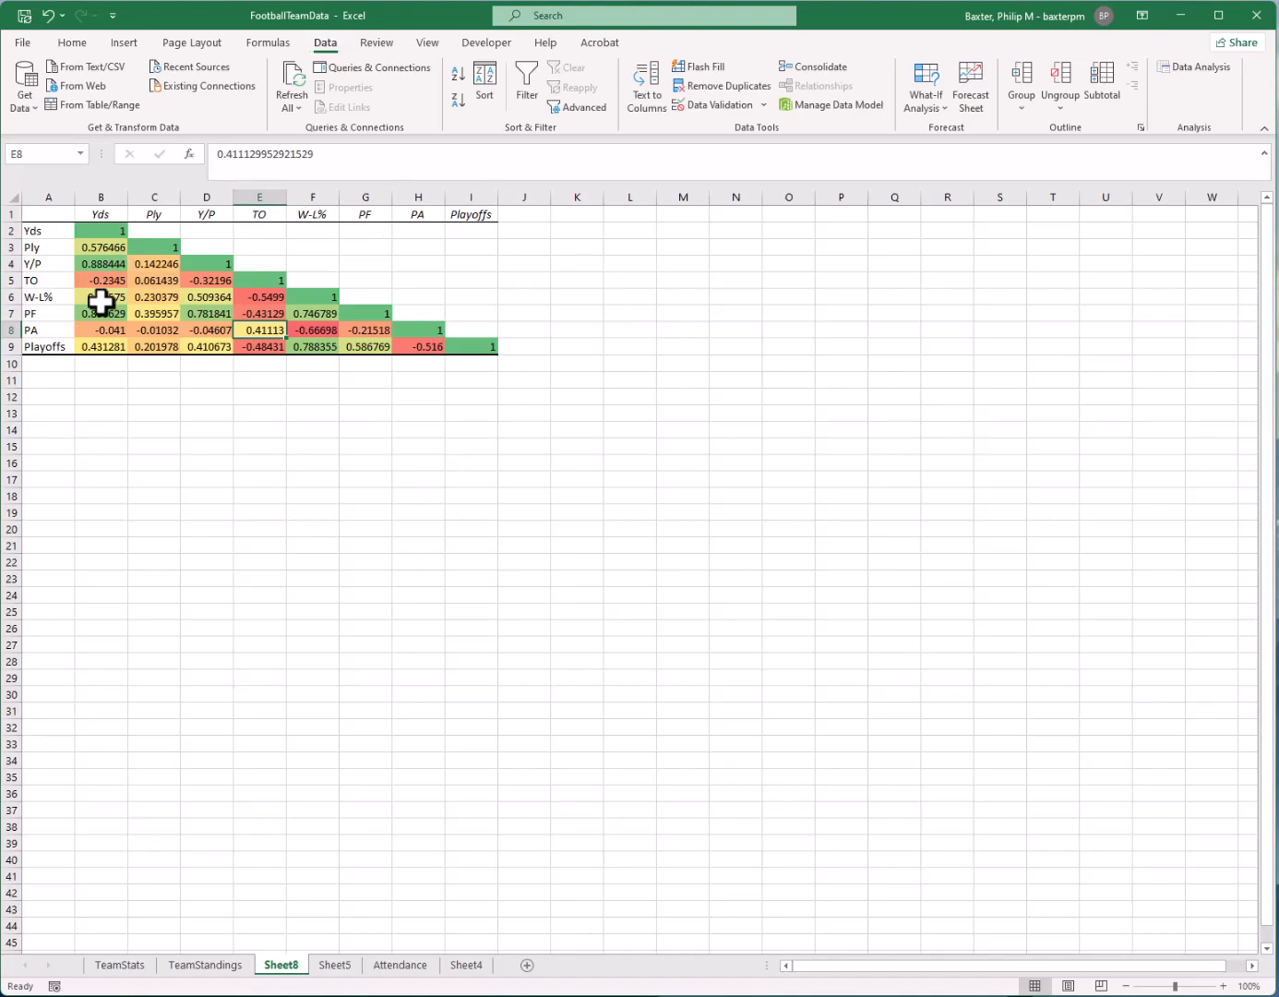
pyautogui.click(149, 484)
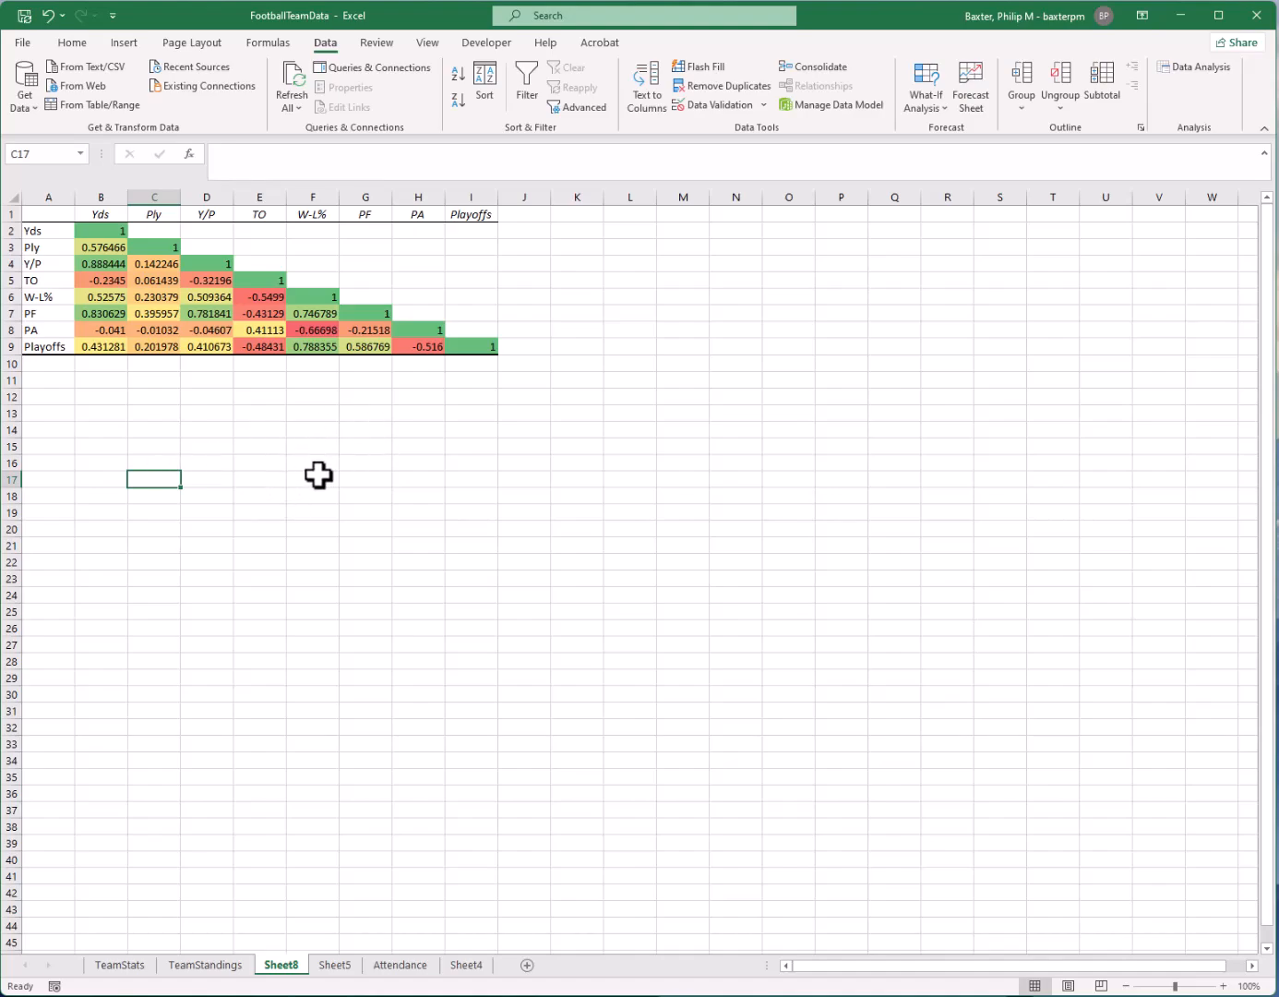
pyautogui.click(239, 556)
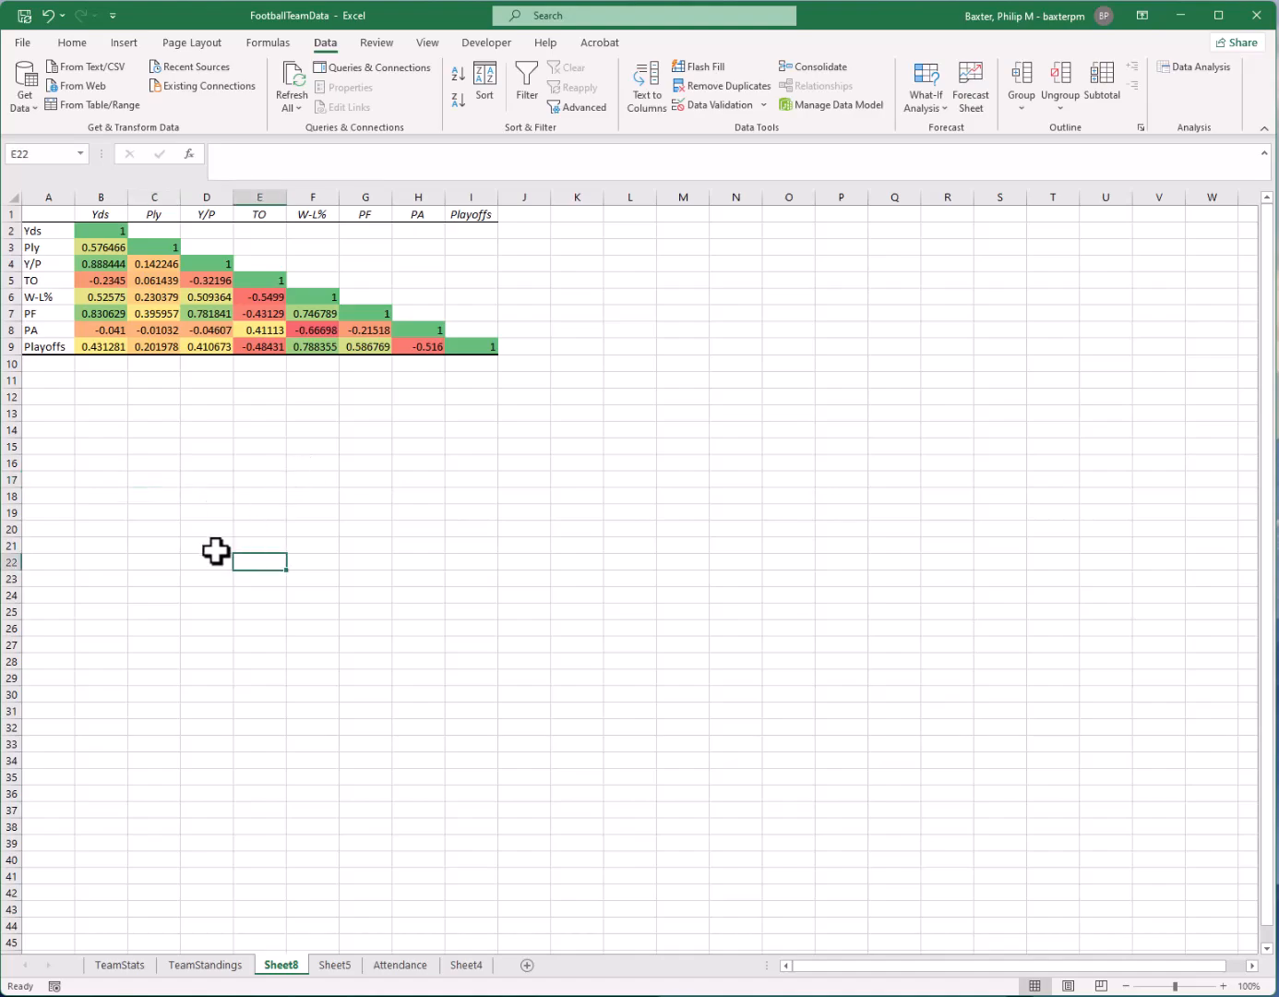
pyautogui.click(214, 549)
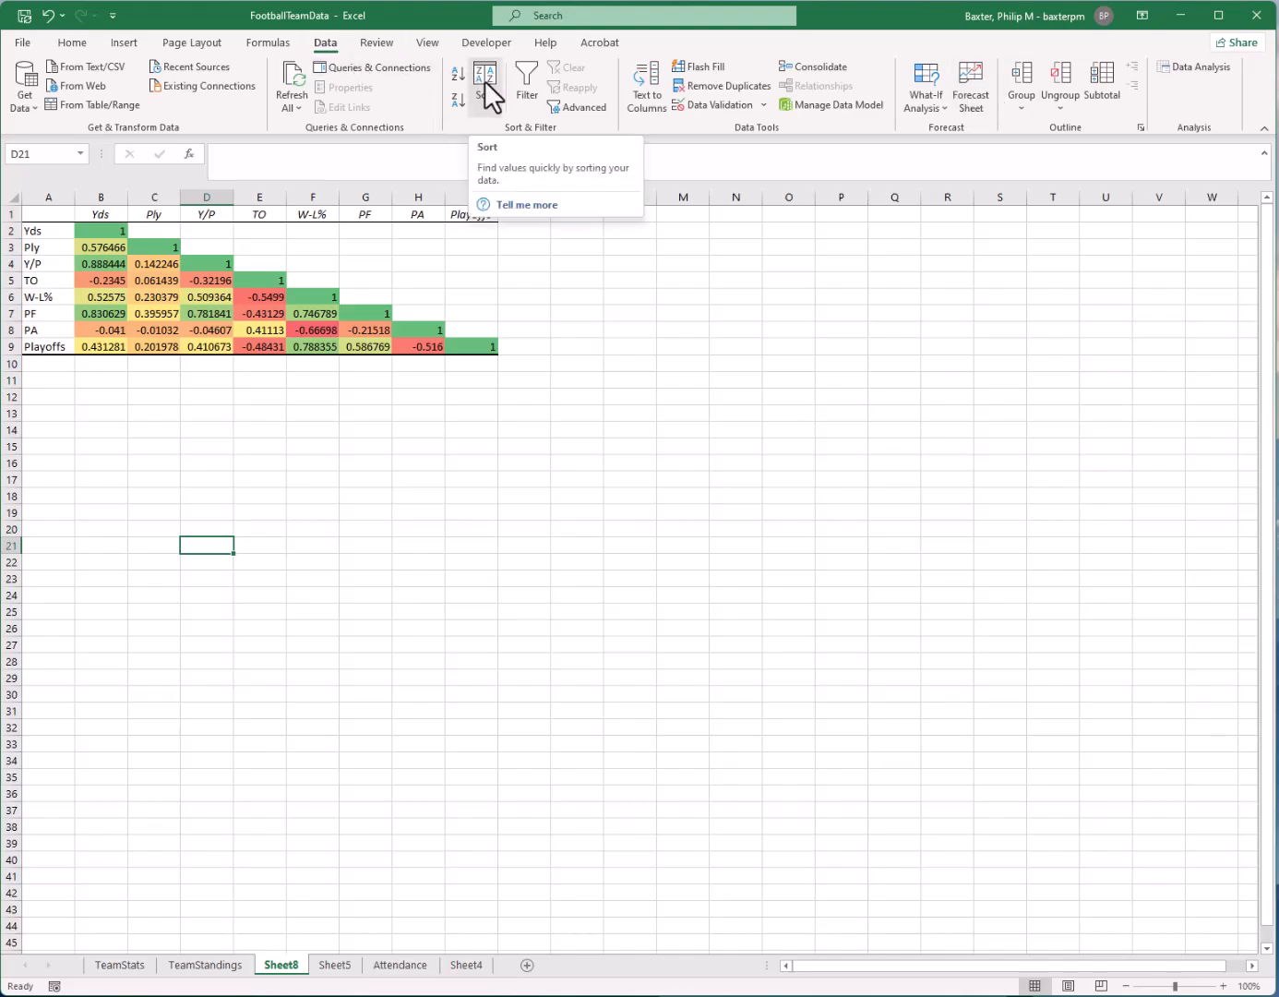
pyautogui.click(1178, 67)
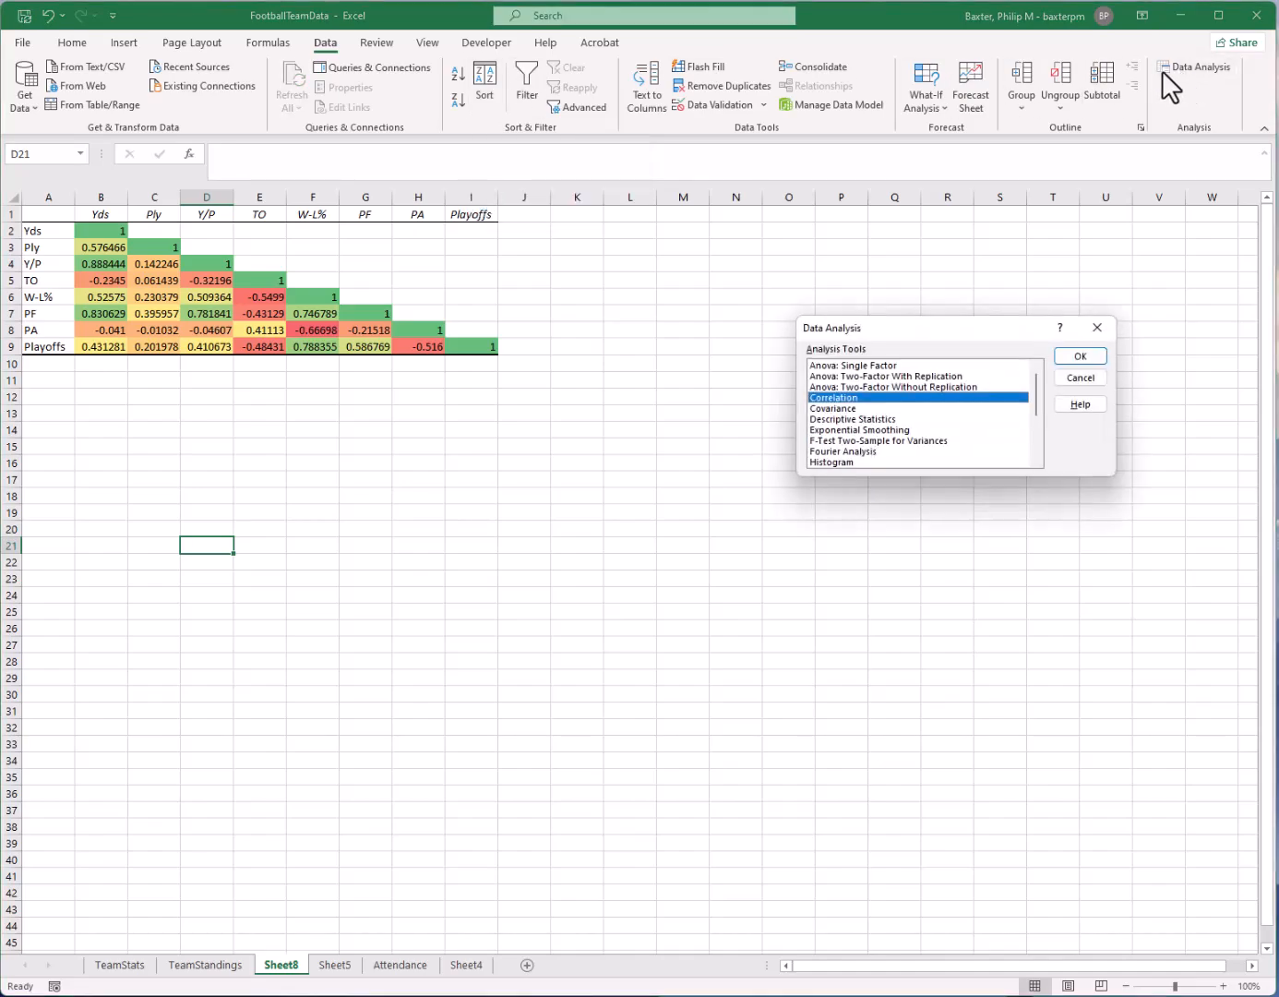
pyautogui.press('Escape')
pyautogui.click(337, 965)
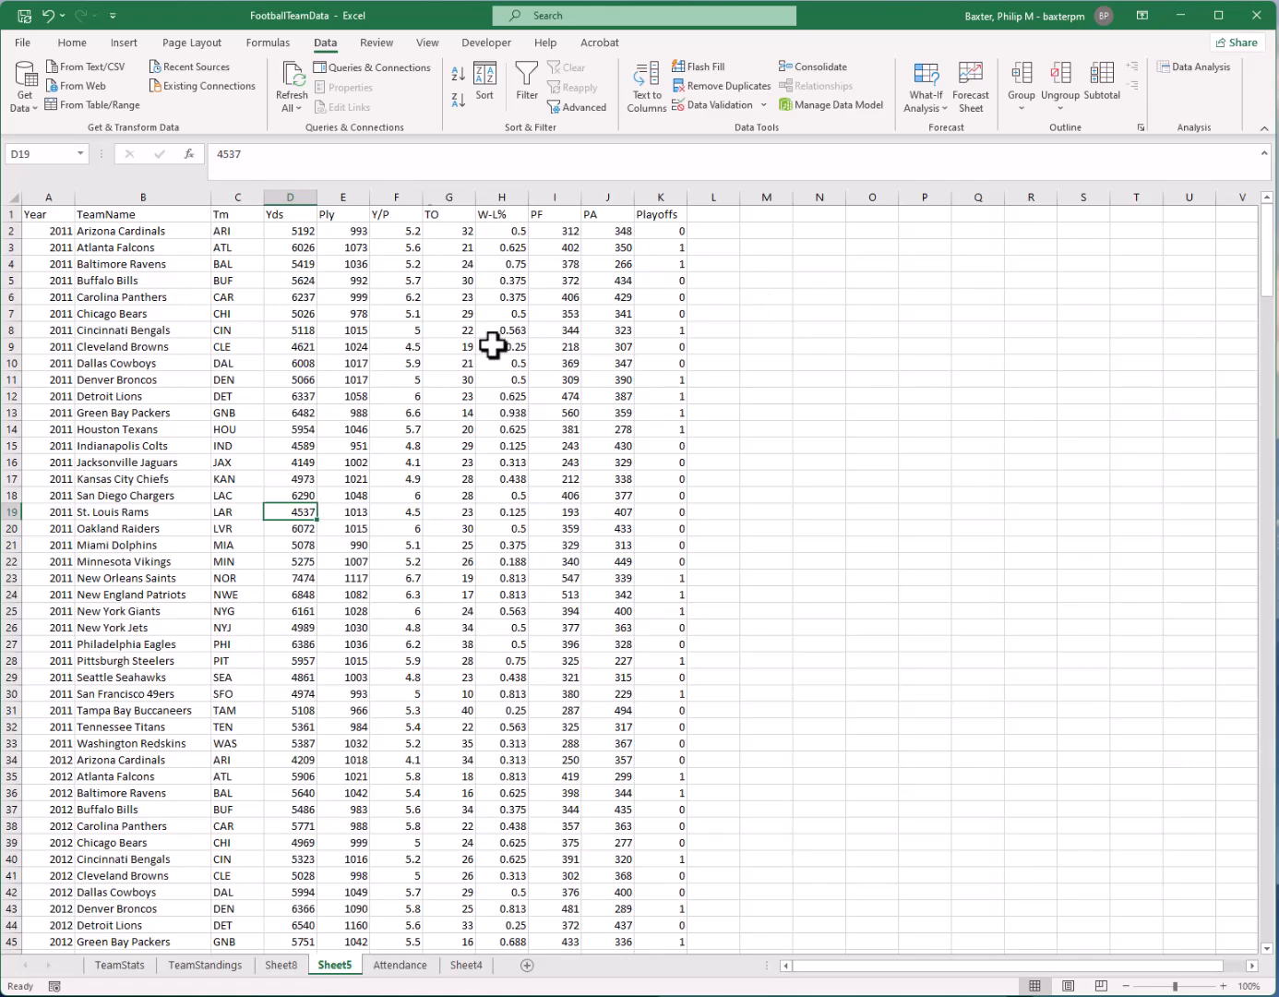
pyautogui.click(1166, 65)
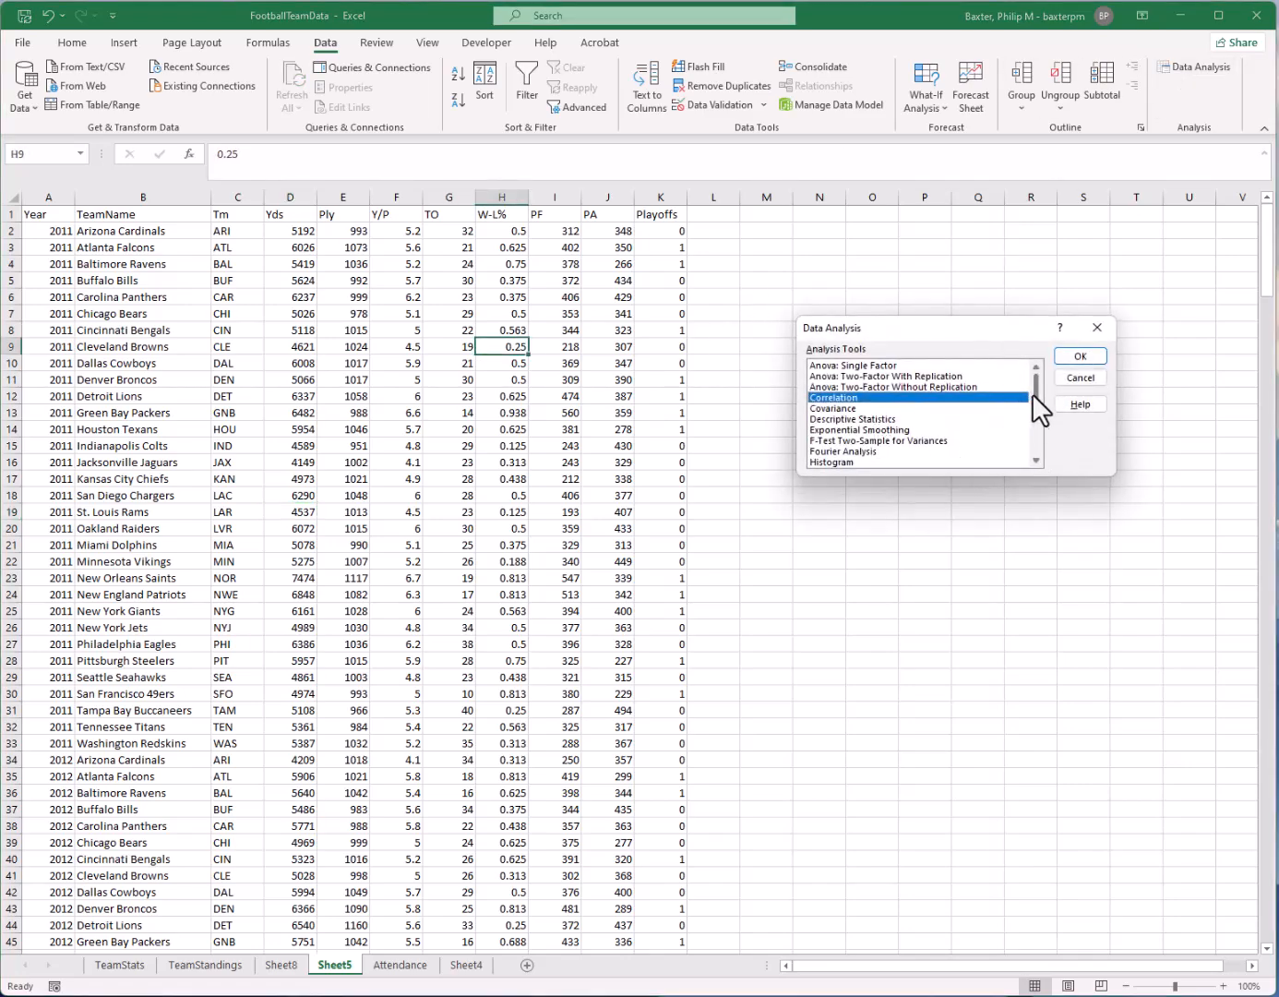
pyautogui.moveTo(1031, 392); pyautogui.dragTo(1032, 417)
pyautogui.click(873, 440)
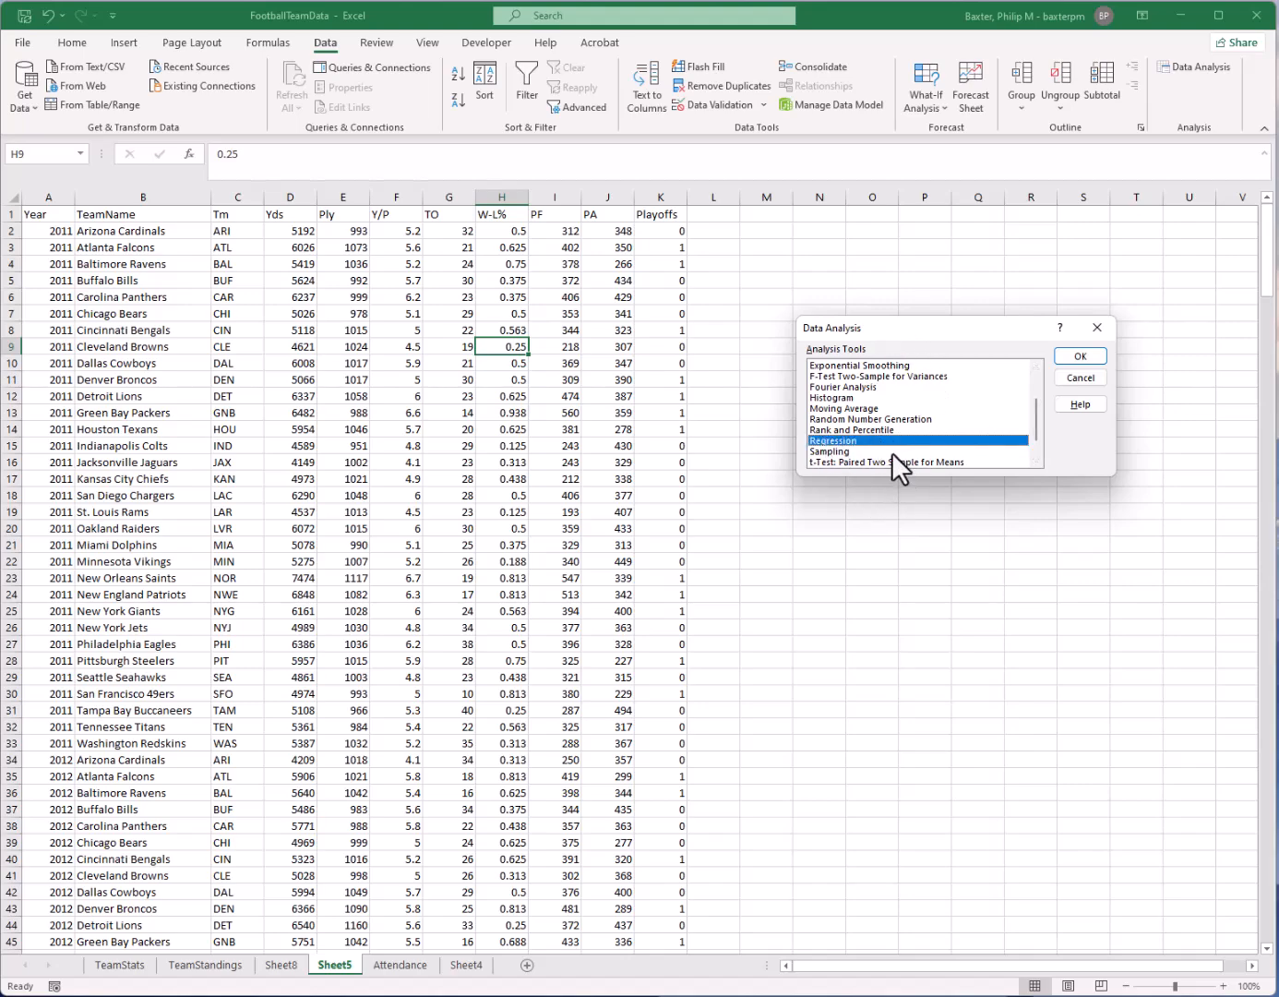
pyautogui.scroll(-1, 894, 438)
pyautogui.scroll(1, 911, 437)
pyautogui.click(1071, 360)
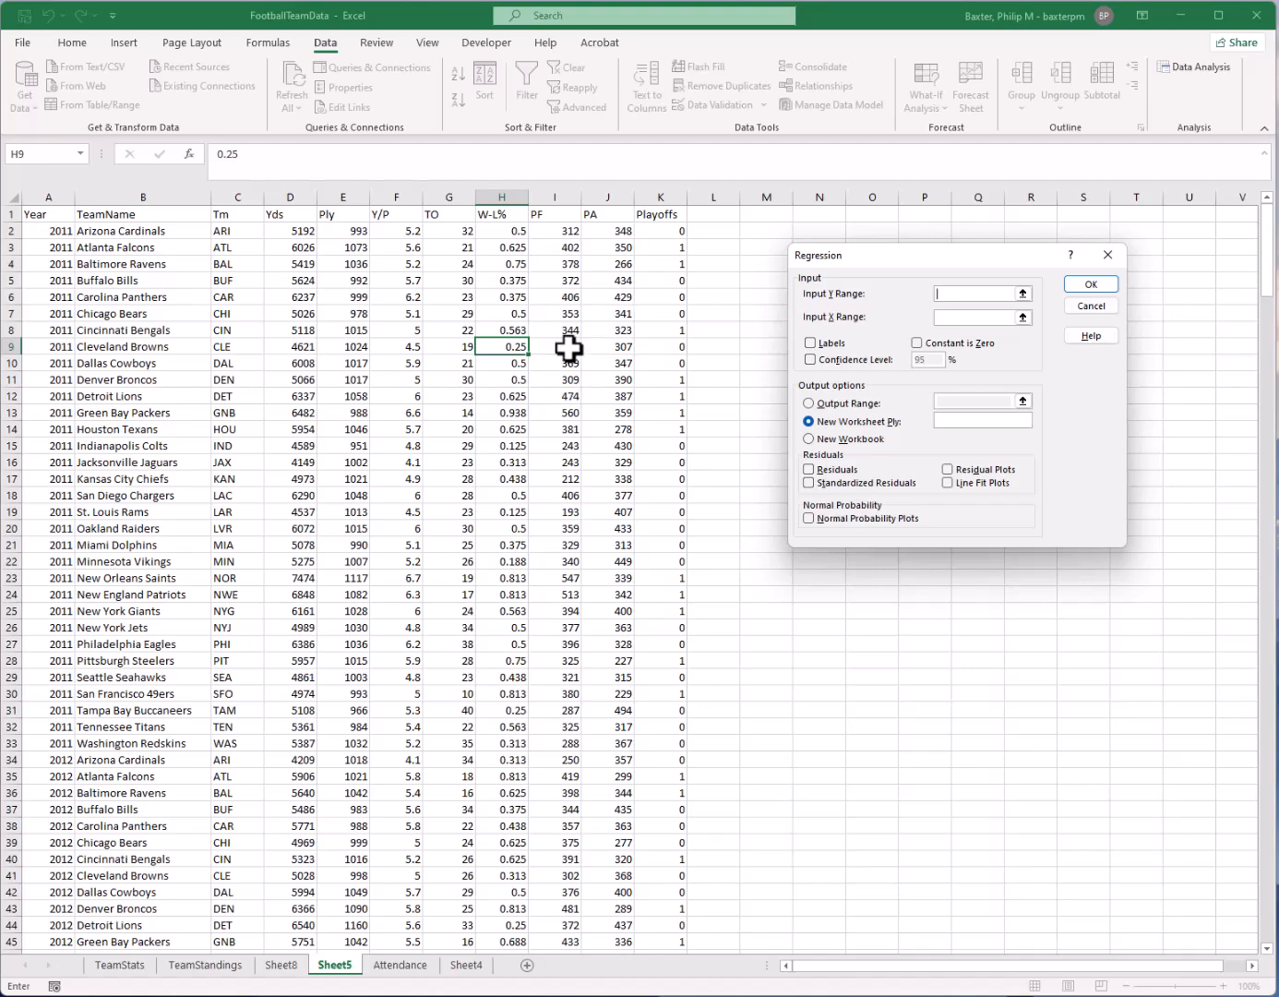
# Try to run the regression with column H as Y range, columns D:G as X range and Labels enabled, output to a new worksheet
pyautogui.click(499, 195)
pyautogui.click(972, 316)
pyautogui.moveTo(290, 196); pyautogui.dragTo(429, 195)
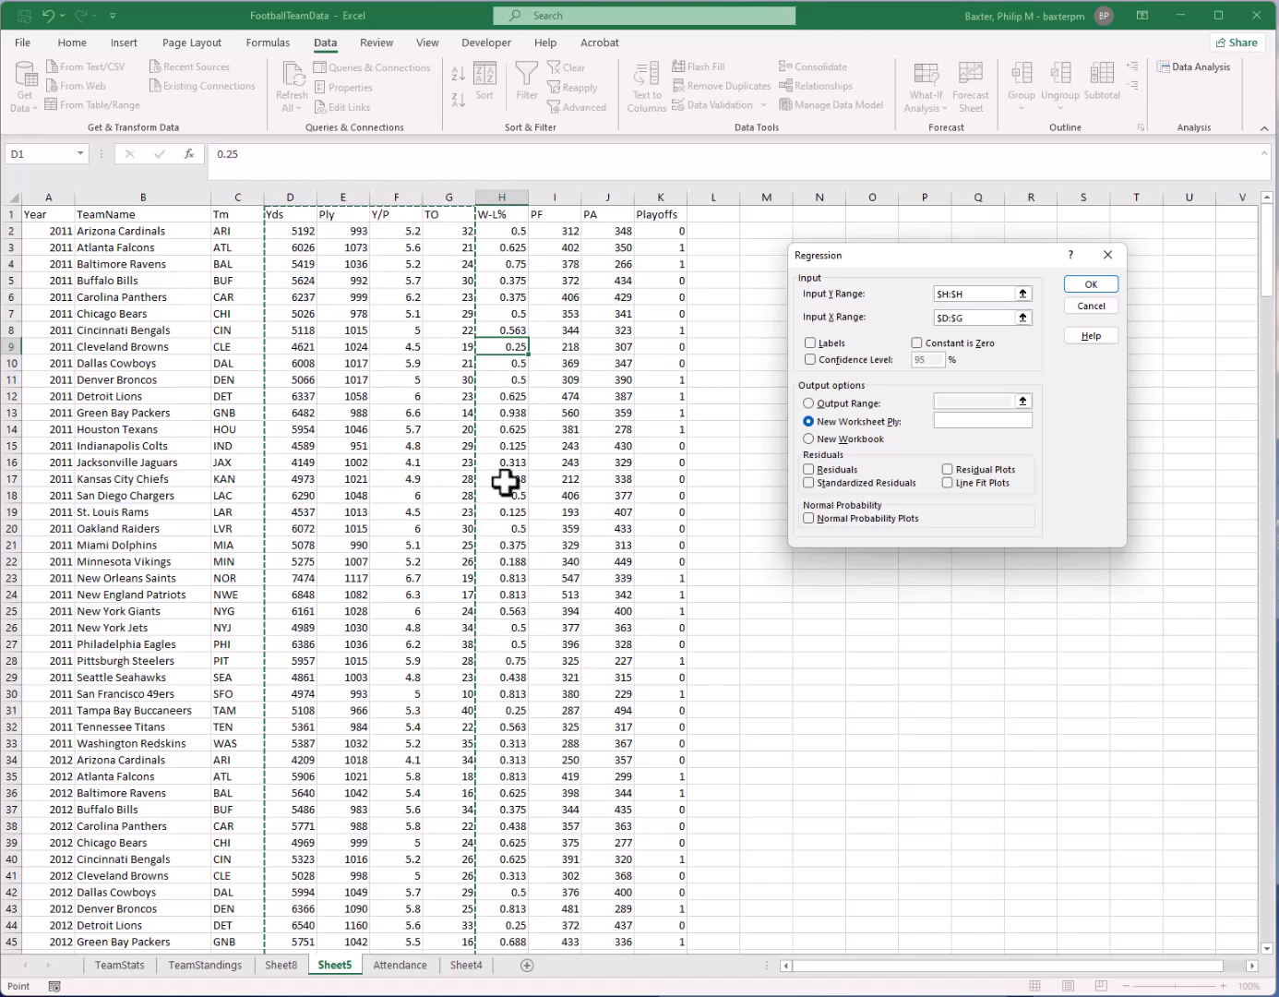
pyautogui.click(811, 343)
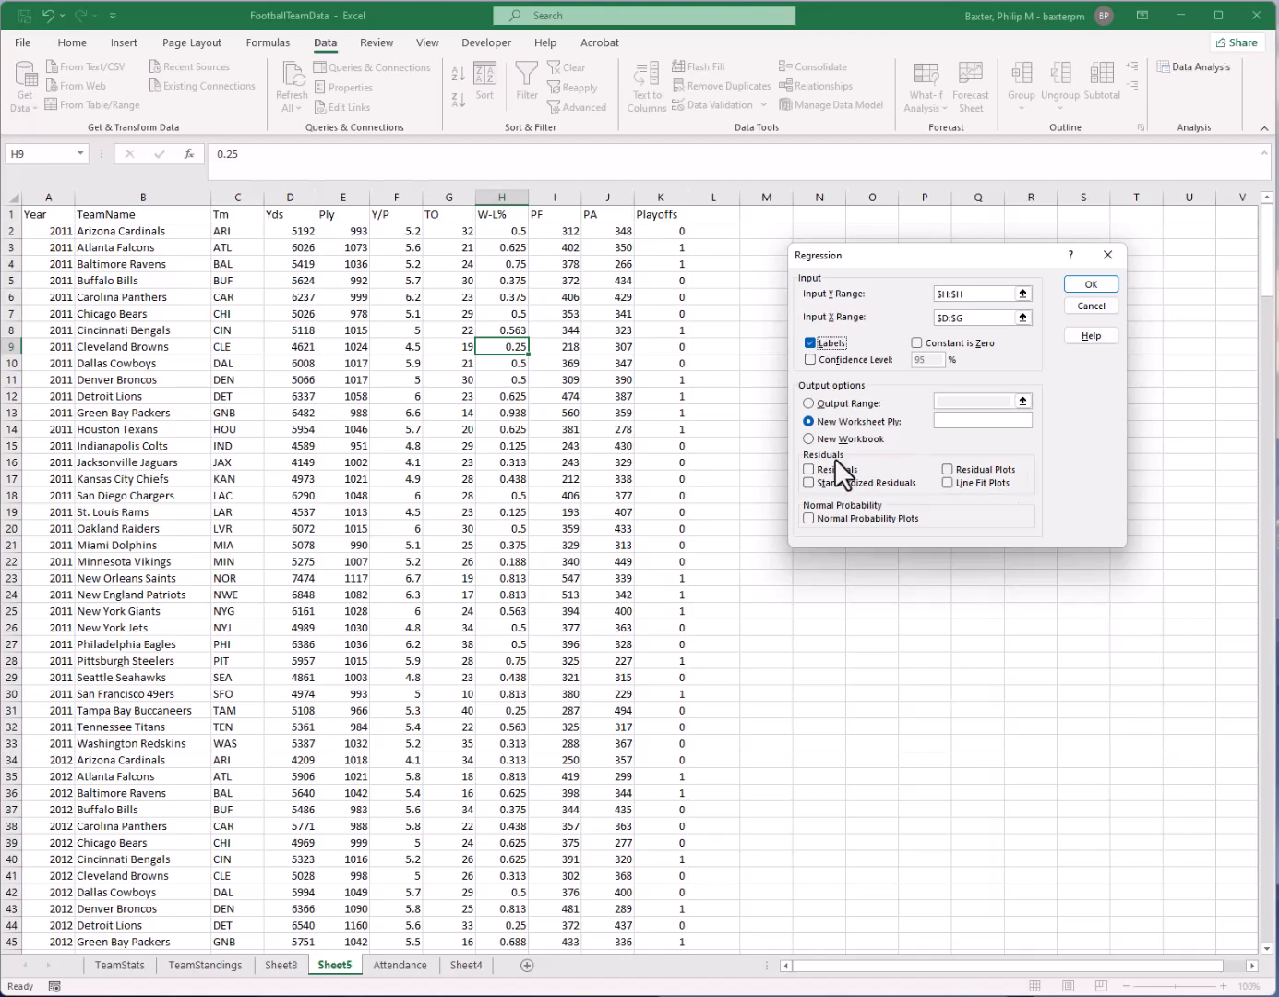
pyautogui.click(829, 481)
pyautogui.click(883, 484)
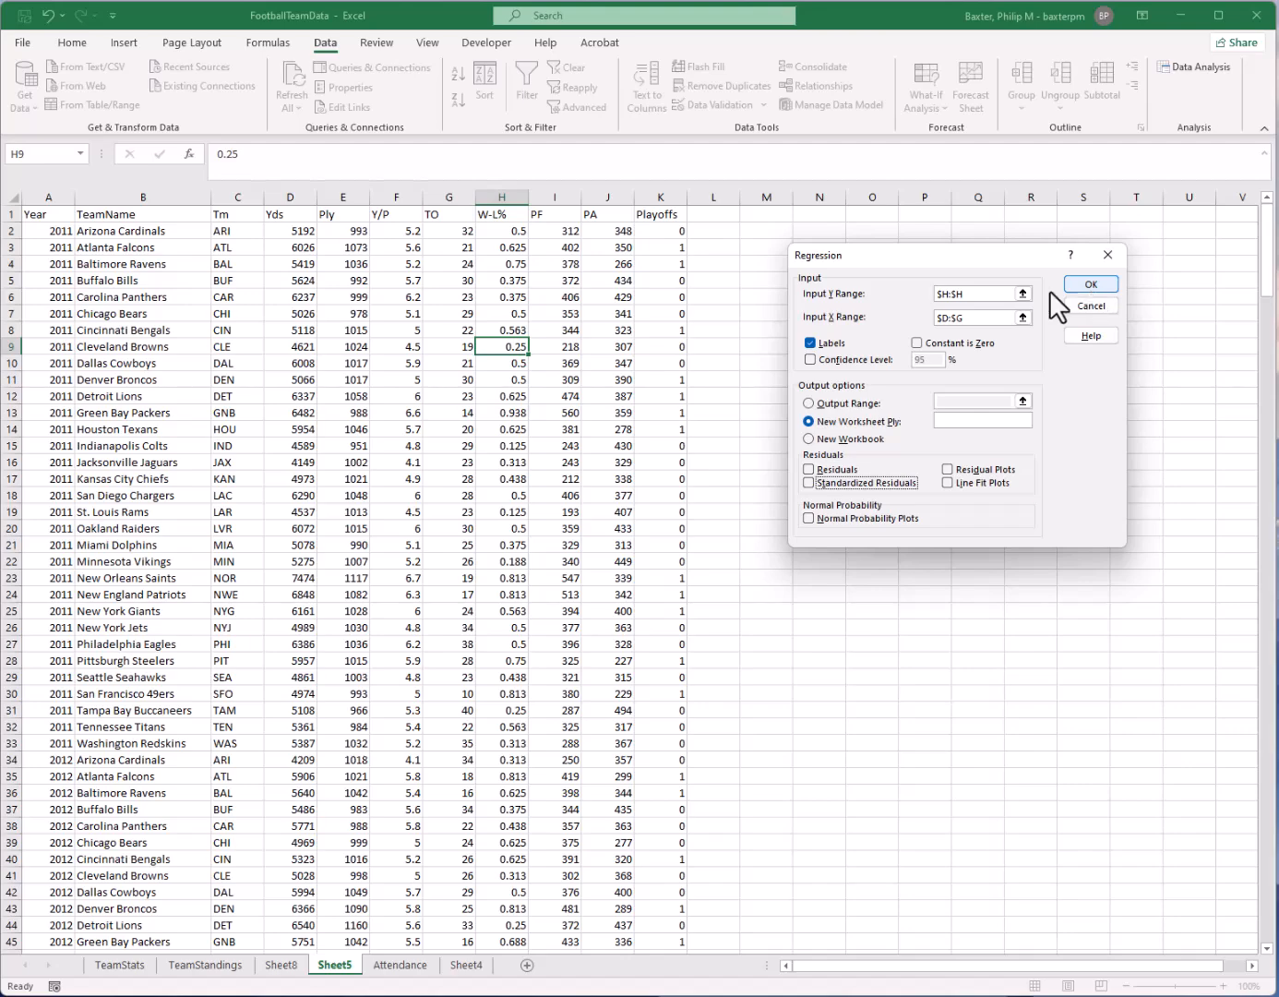
pyautogui.click(1096, 284)
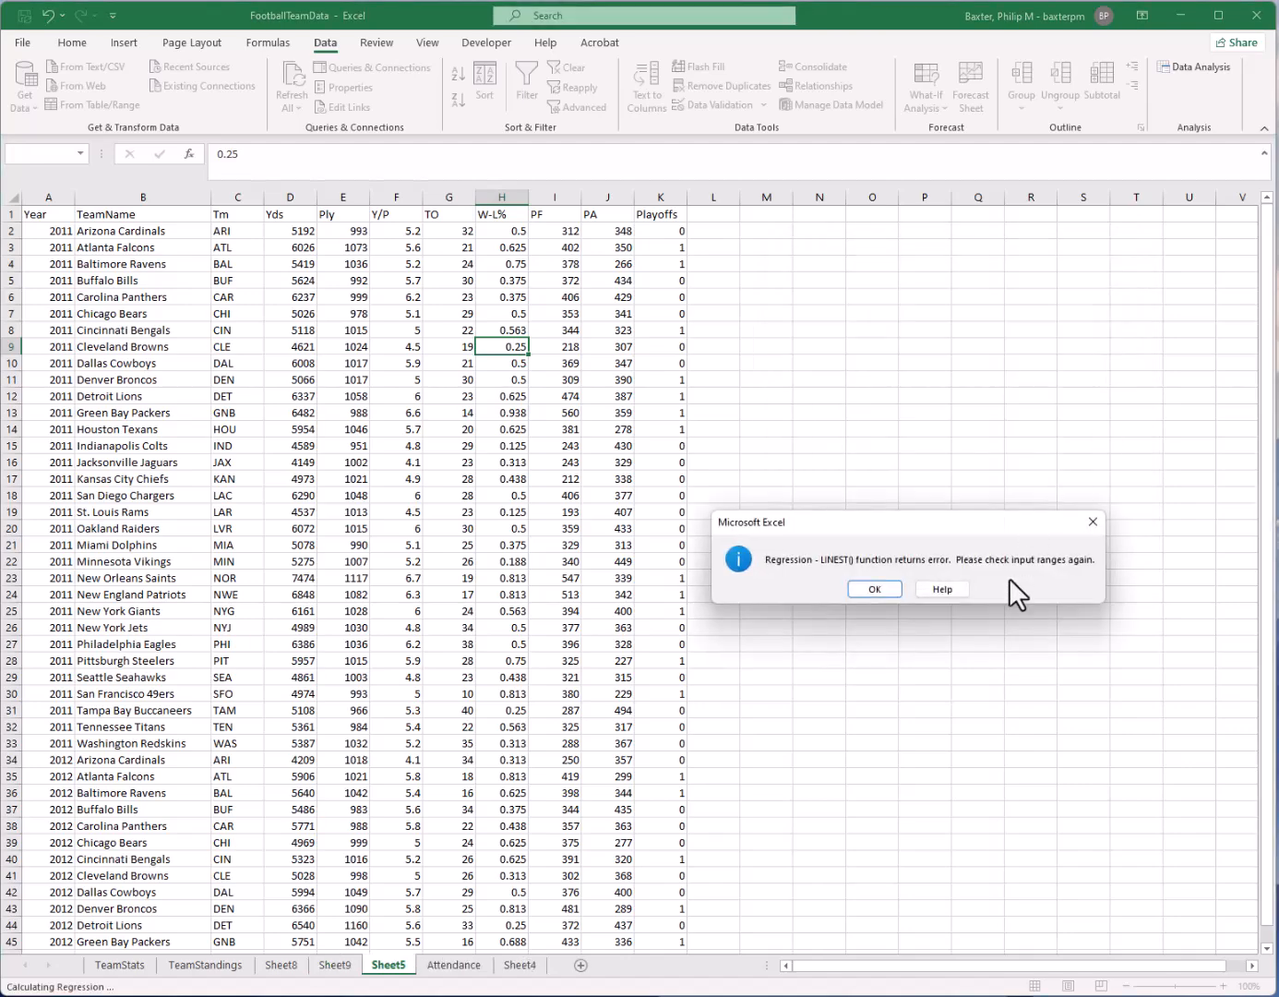
pyautogui.click(873, 591)
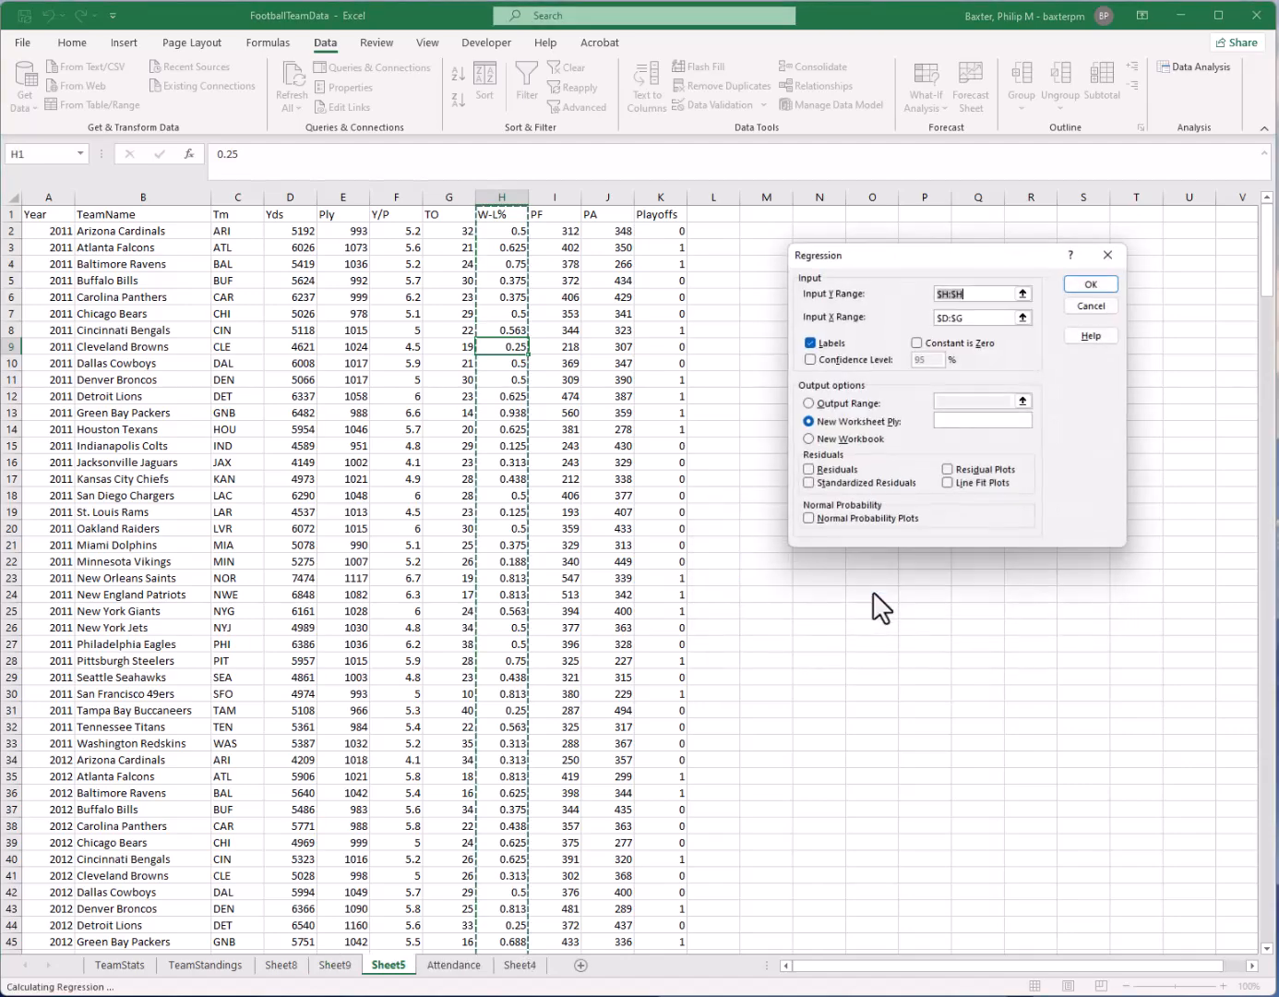
# Limit the regression's Input Y Range to the filled W-L% cells $H$1:$H$353
pyautogui.click(974, 319)
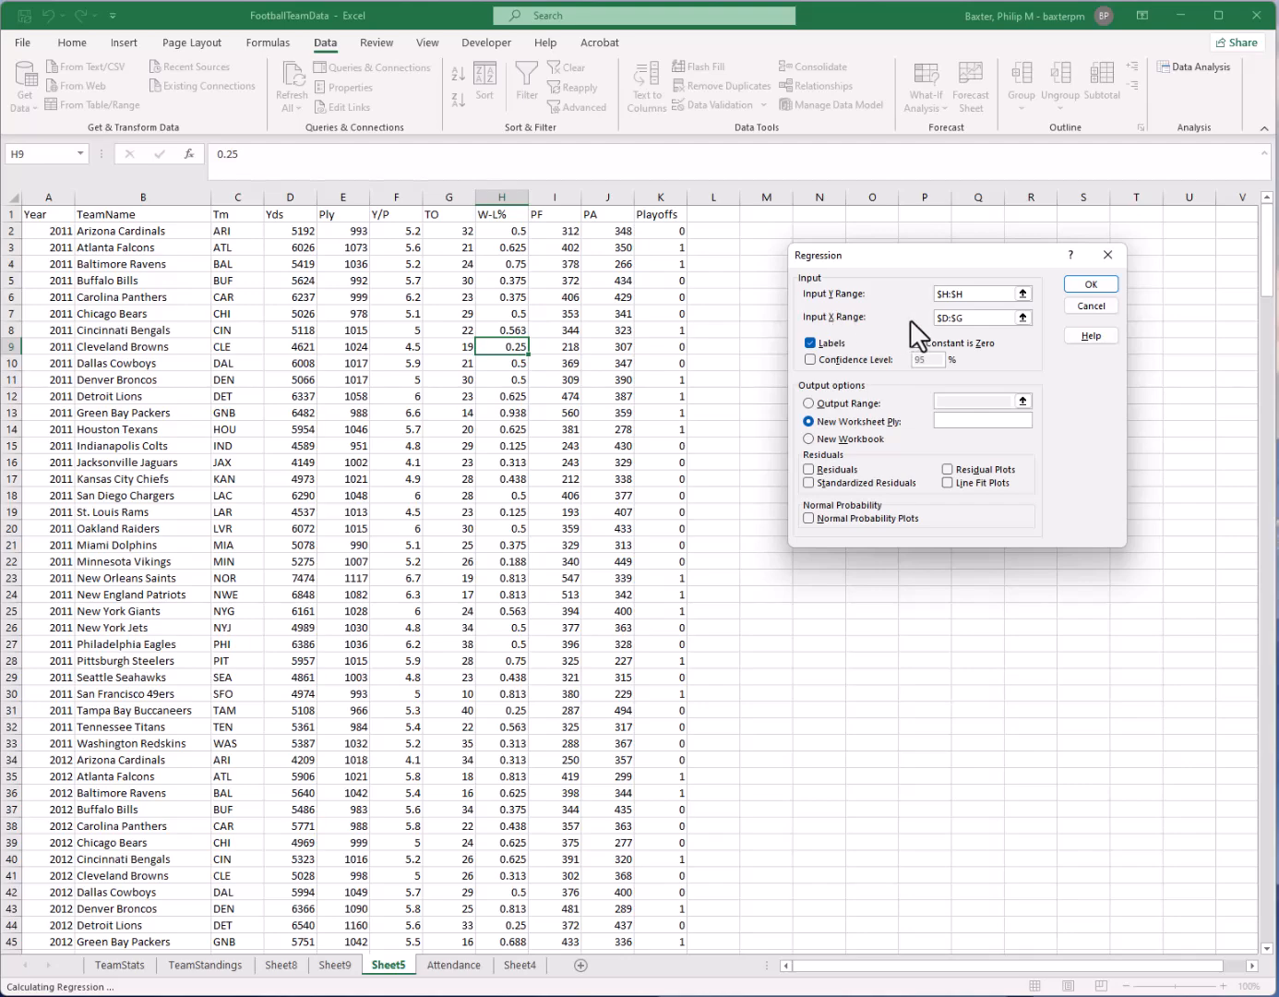
pyautogui.click(988, 293)
pyautogui.click(1022, 294)
pyautogui.click(501, 214)
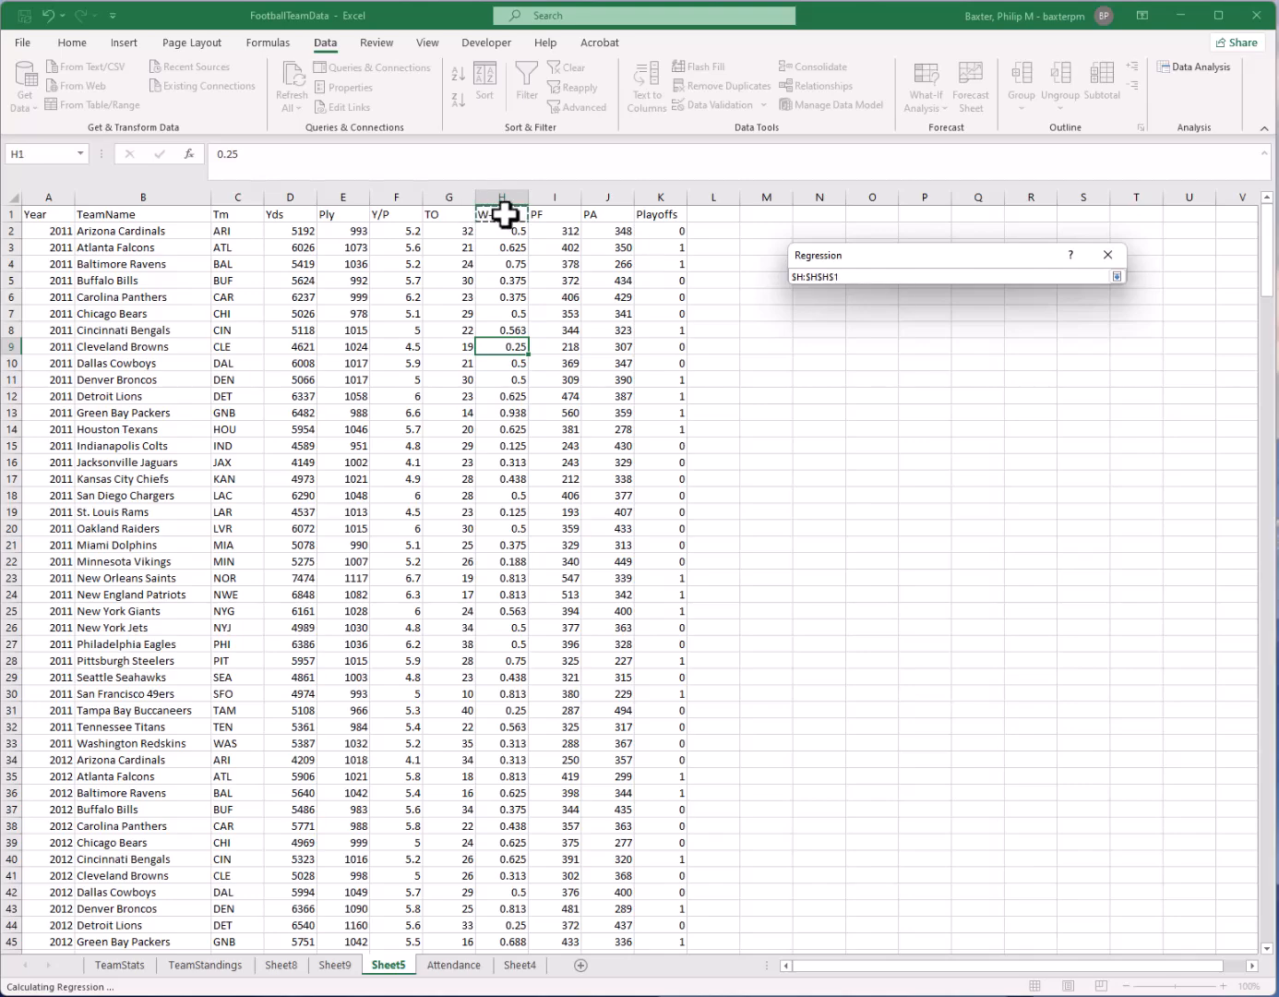
pyautogui.press('Return')
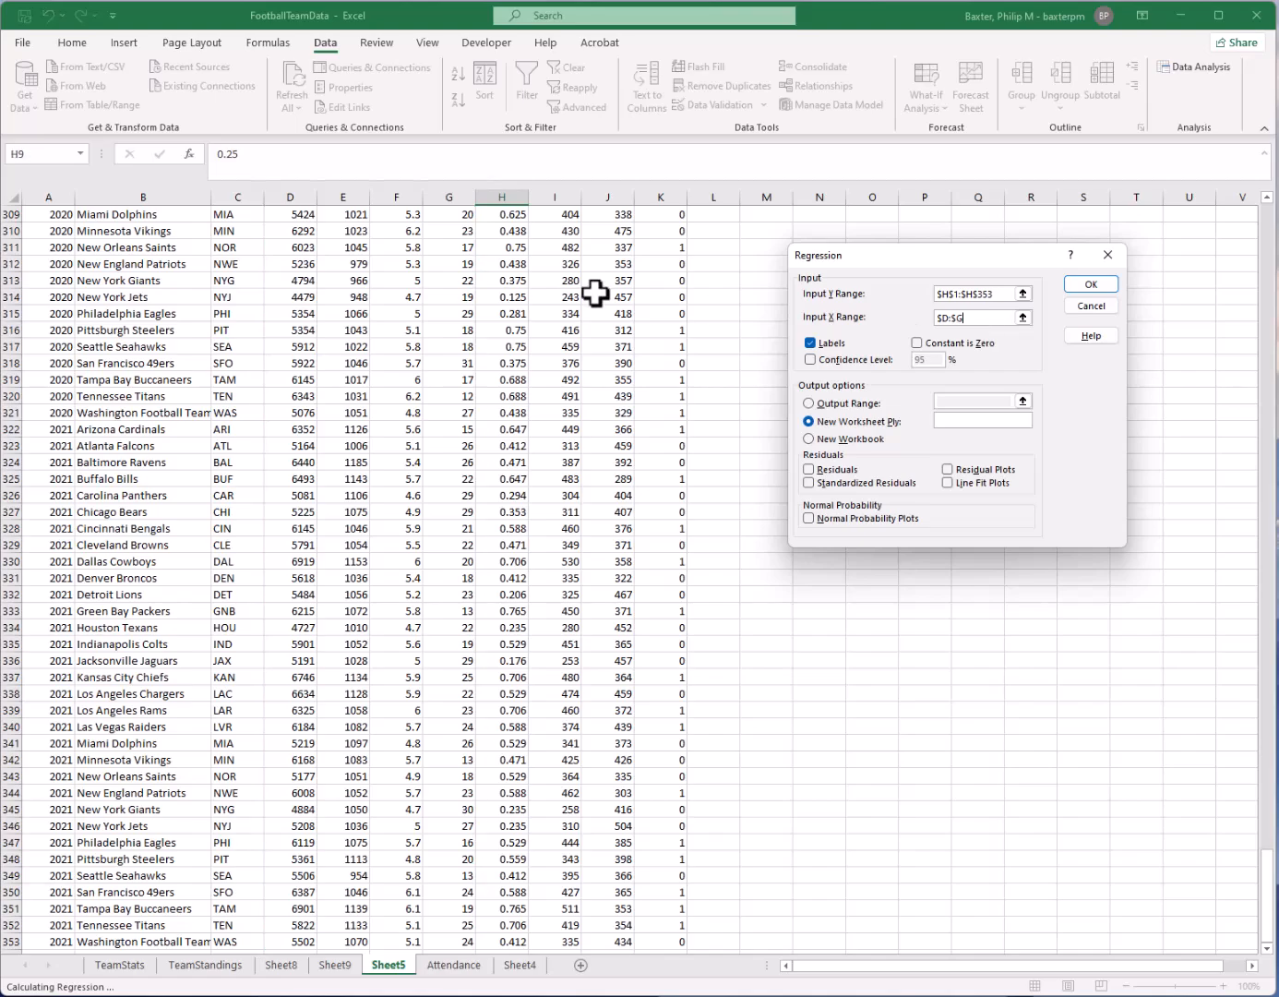
# Limit the Input X Range to $D$1:$G$353 and run the regression
pyautogui.click(1023, 317)
pyautogui.scroll(14, 337, 291)
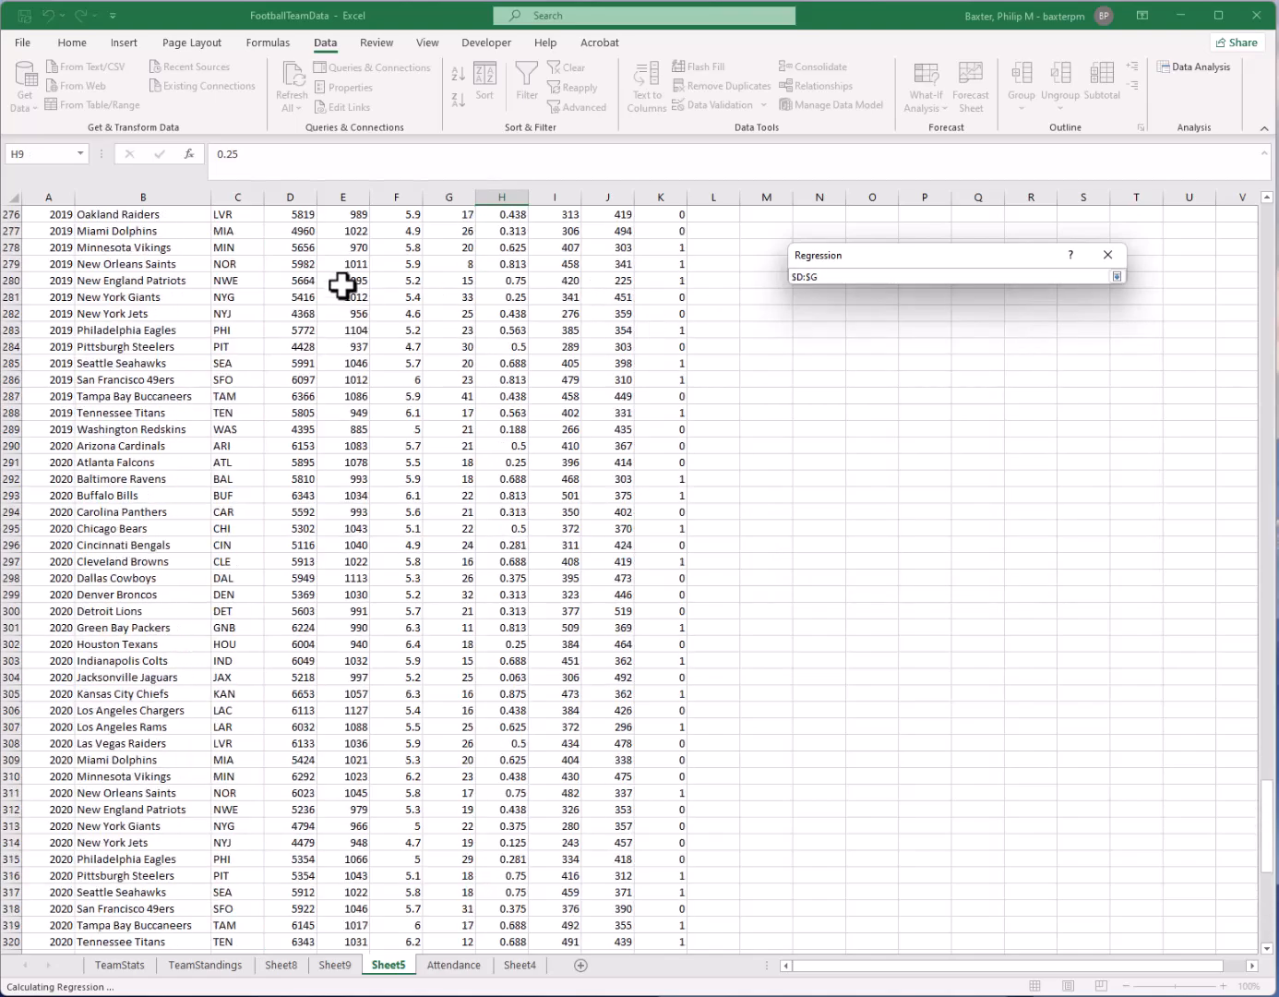
pyautogui.click(305, 258)
pyautogui.hotkey('ctrl', 'Up')
pyautogui.hotkey('shift', 'Right')
pyautogui.hotkey('shift', 'Right')
pyautogui.hotkey('shift', 'Right')
pyautogui.hotkey('ctrl', 'shift', 'Down')
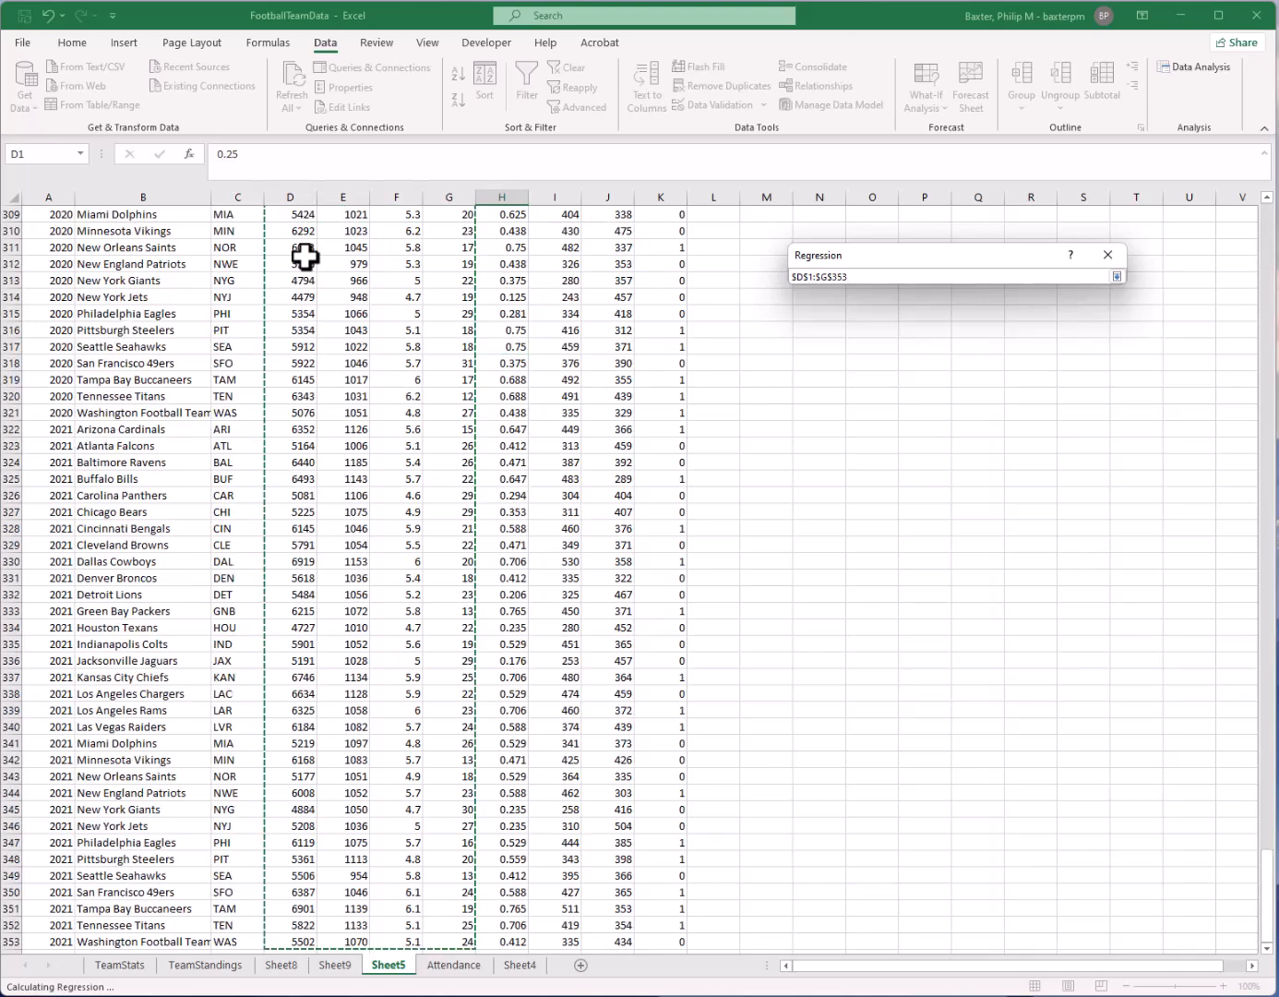
pyautogui.press('Return')
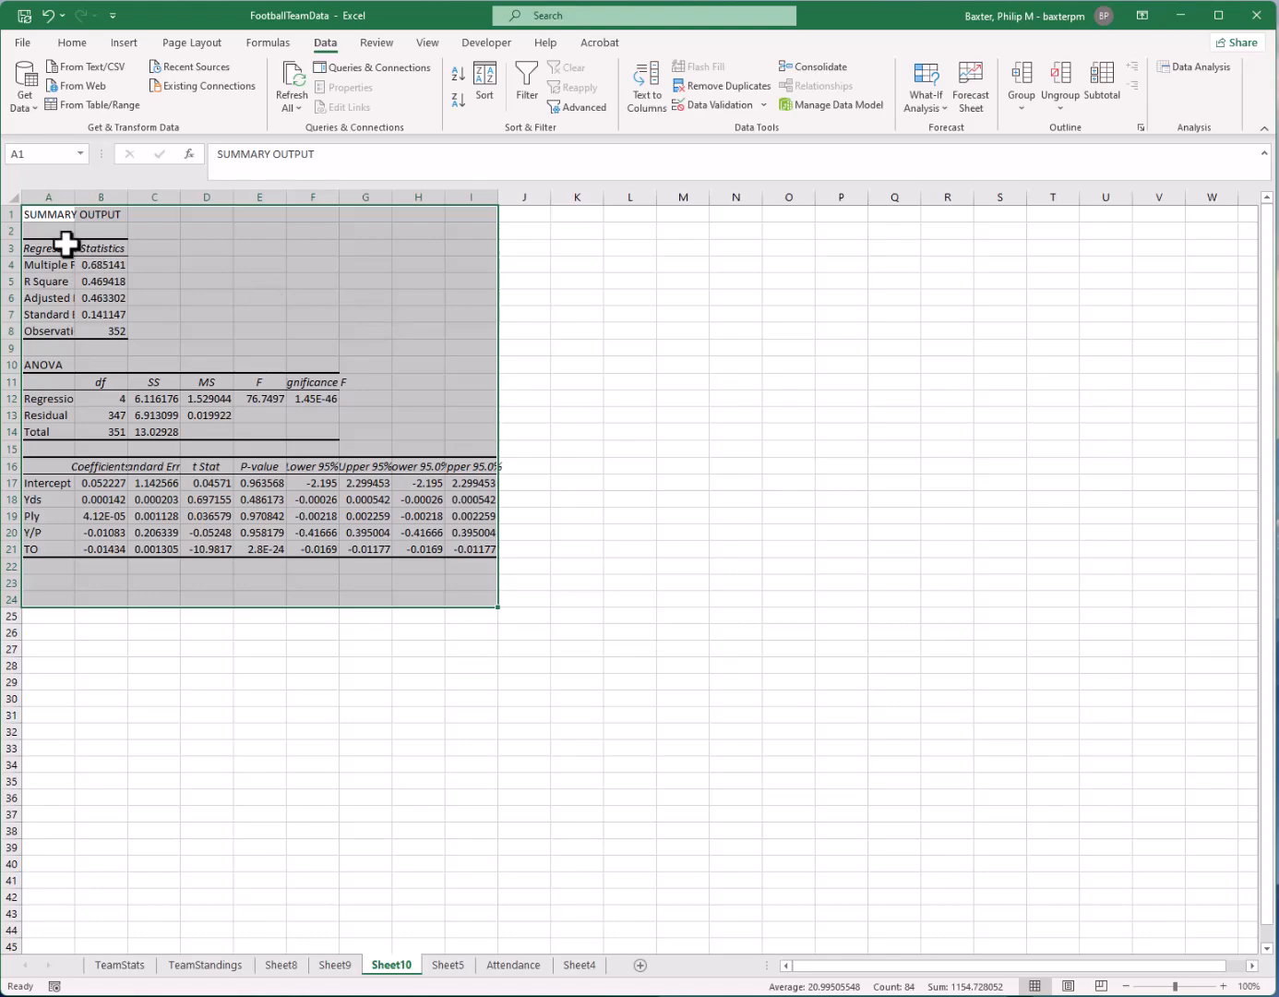
# Widen column A of the regression output to fit its labels and select the Adjusted R Square value
pyautogui.moveTo(74, 195); pyautogui.dragTo(130, 199)
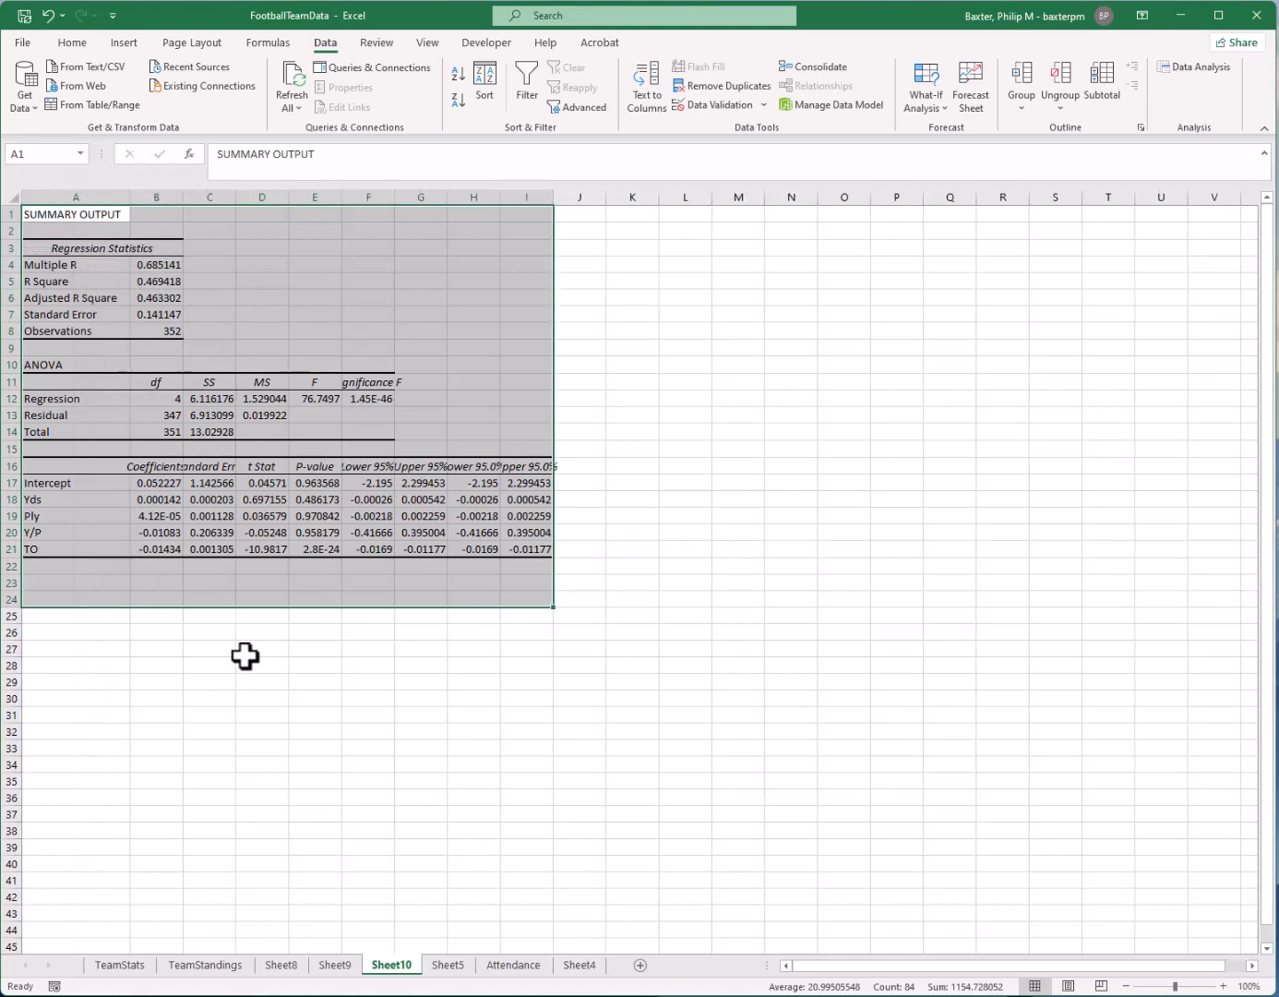
pyautogui.click(528, 688)
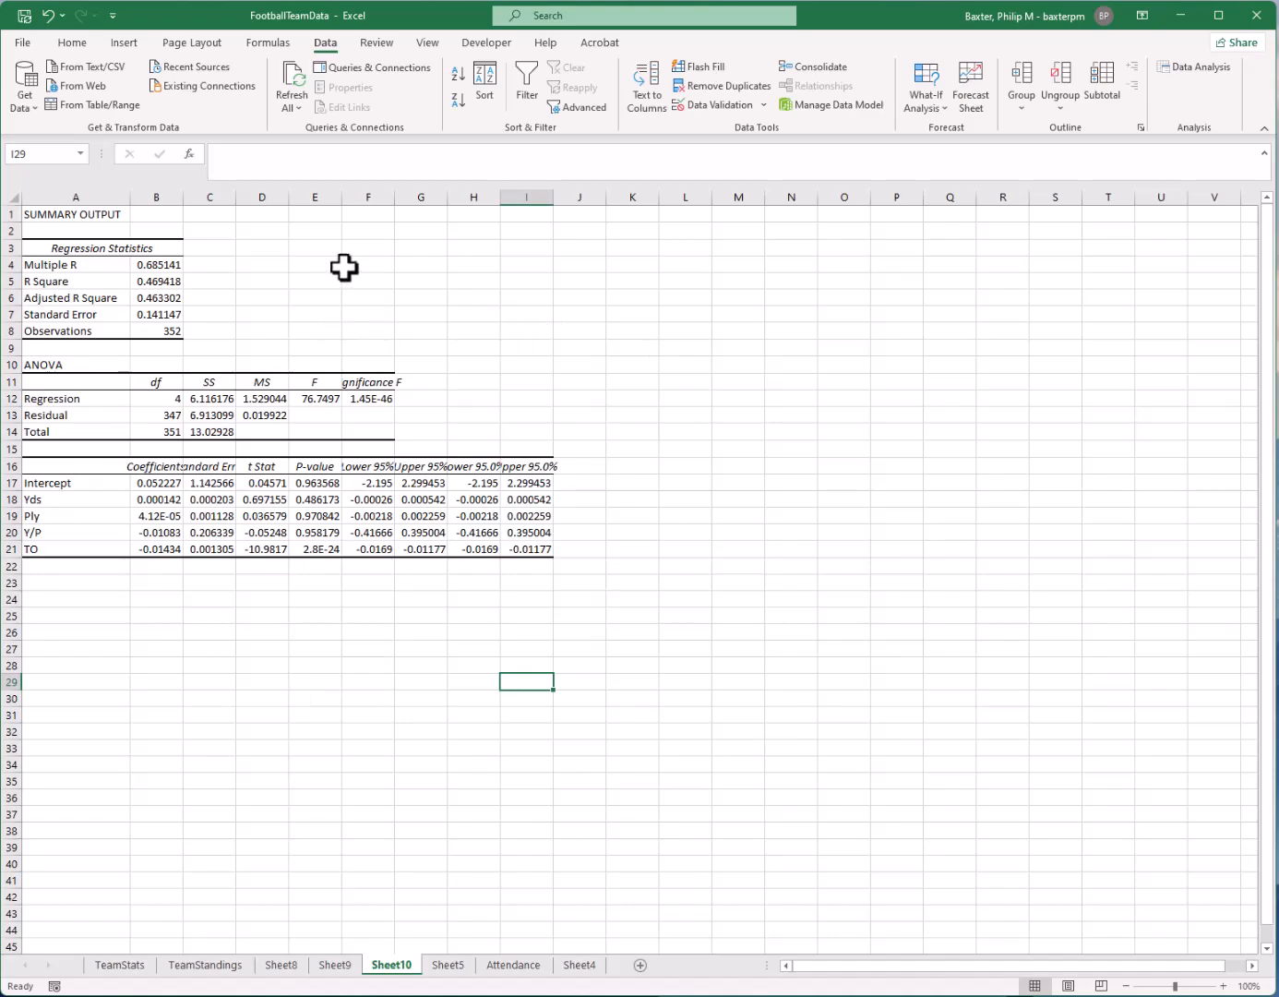
pyautogui.click(171, 296)
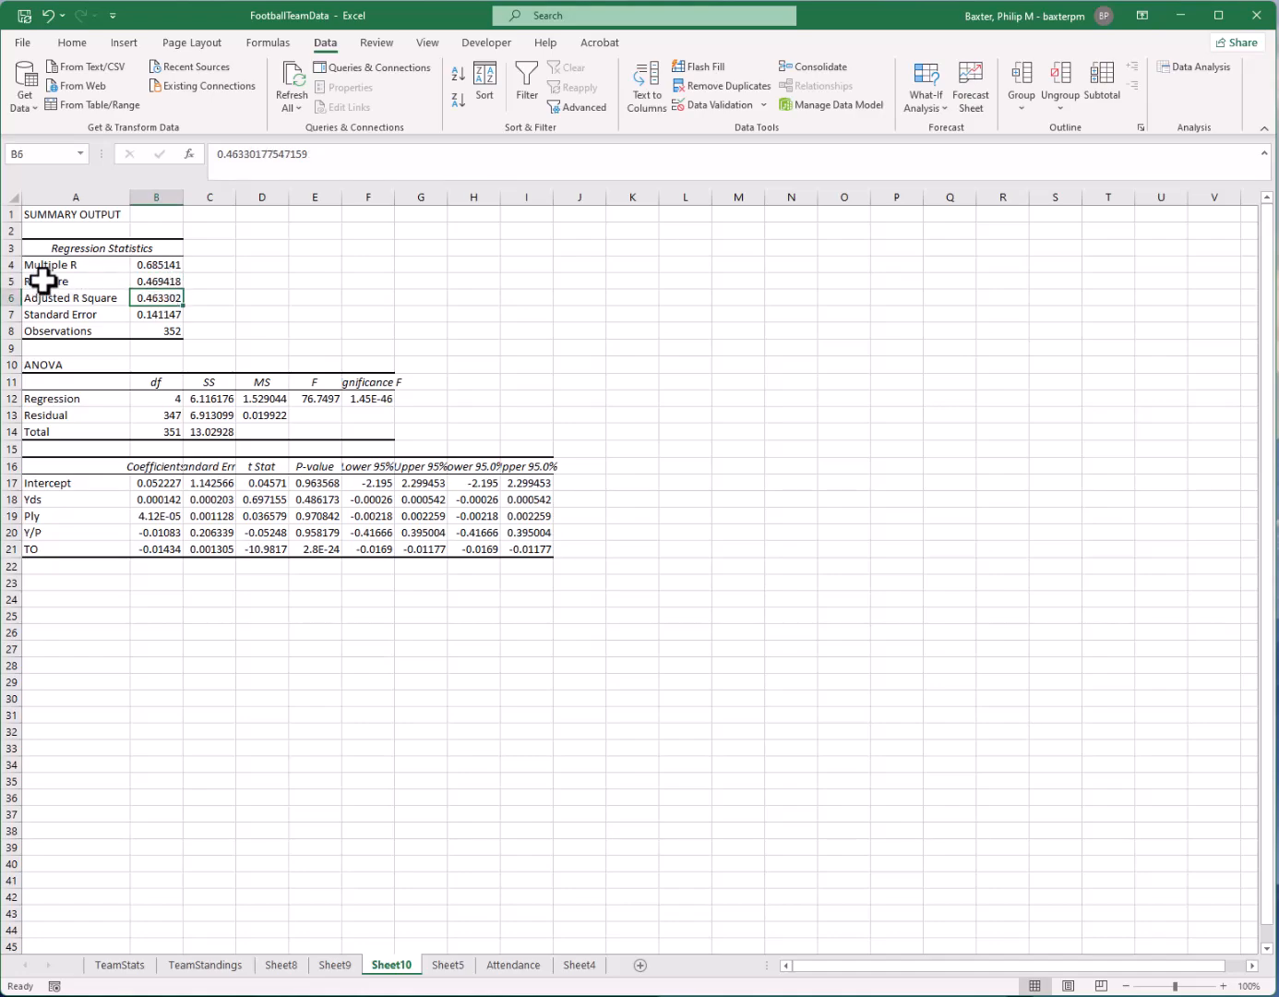
# Examine the Adjusted R Square label and its value in the regression statistics on Sheet10
pyautogui.moveTo(48, 302); pyautogui.dragTo(154, 295)
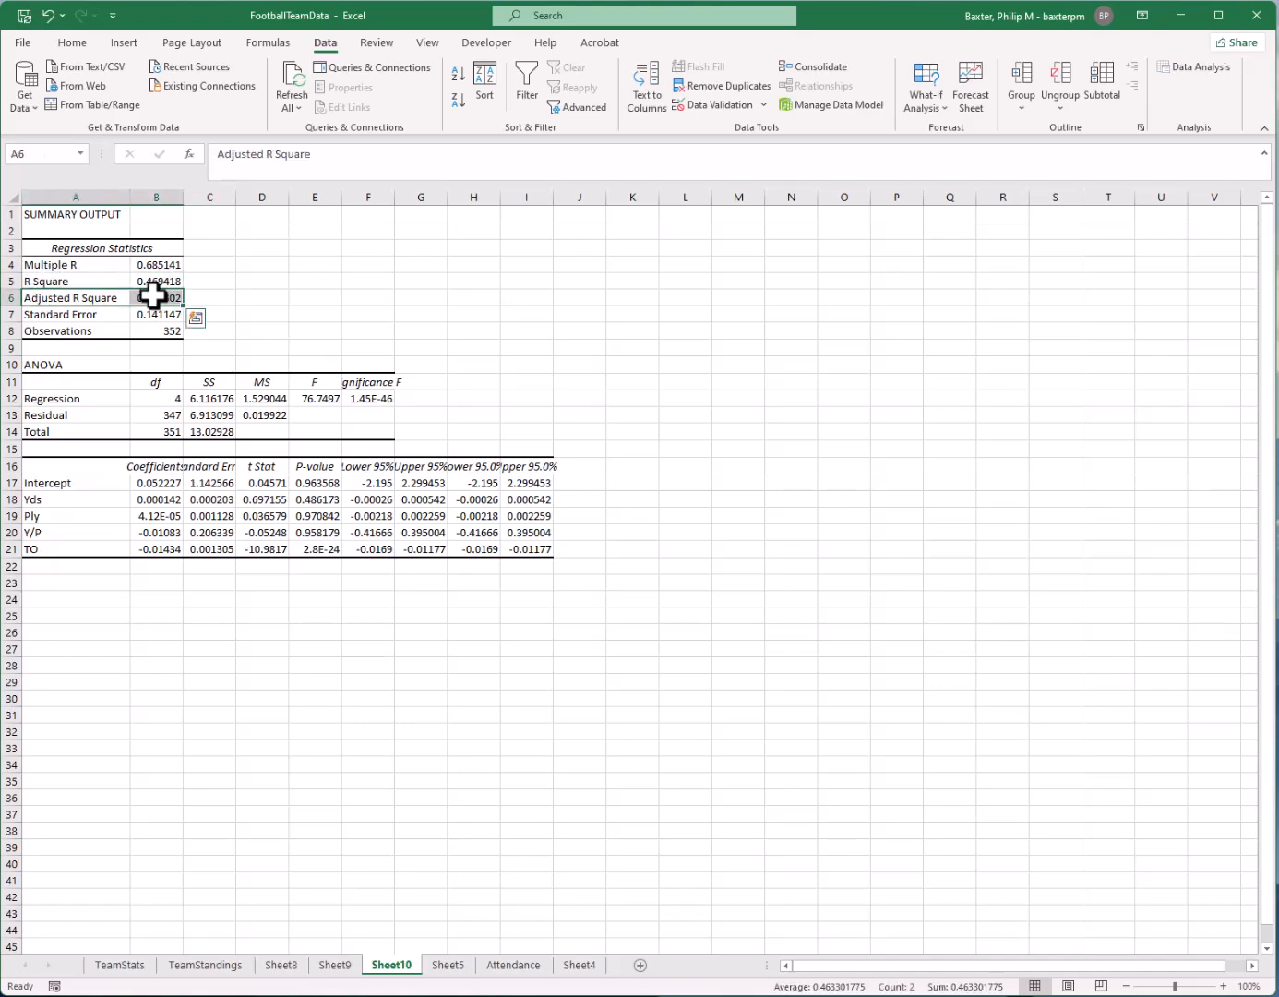
pyautogui.click(153, 296)
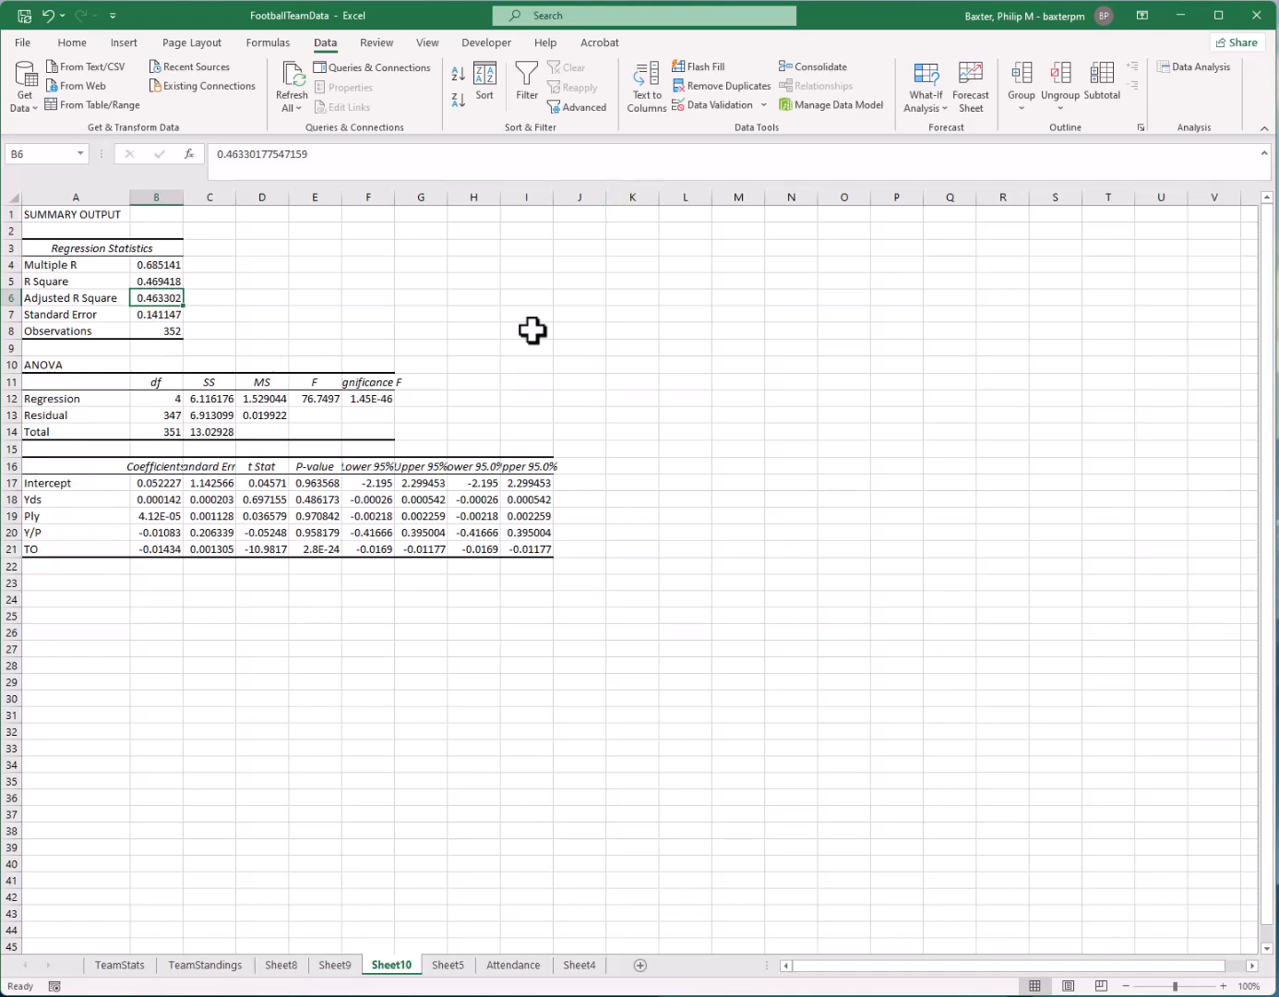
pyautogui.click(559, 429)
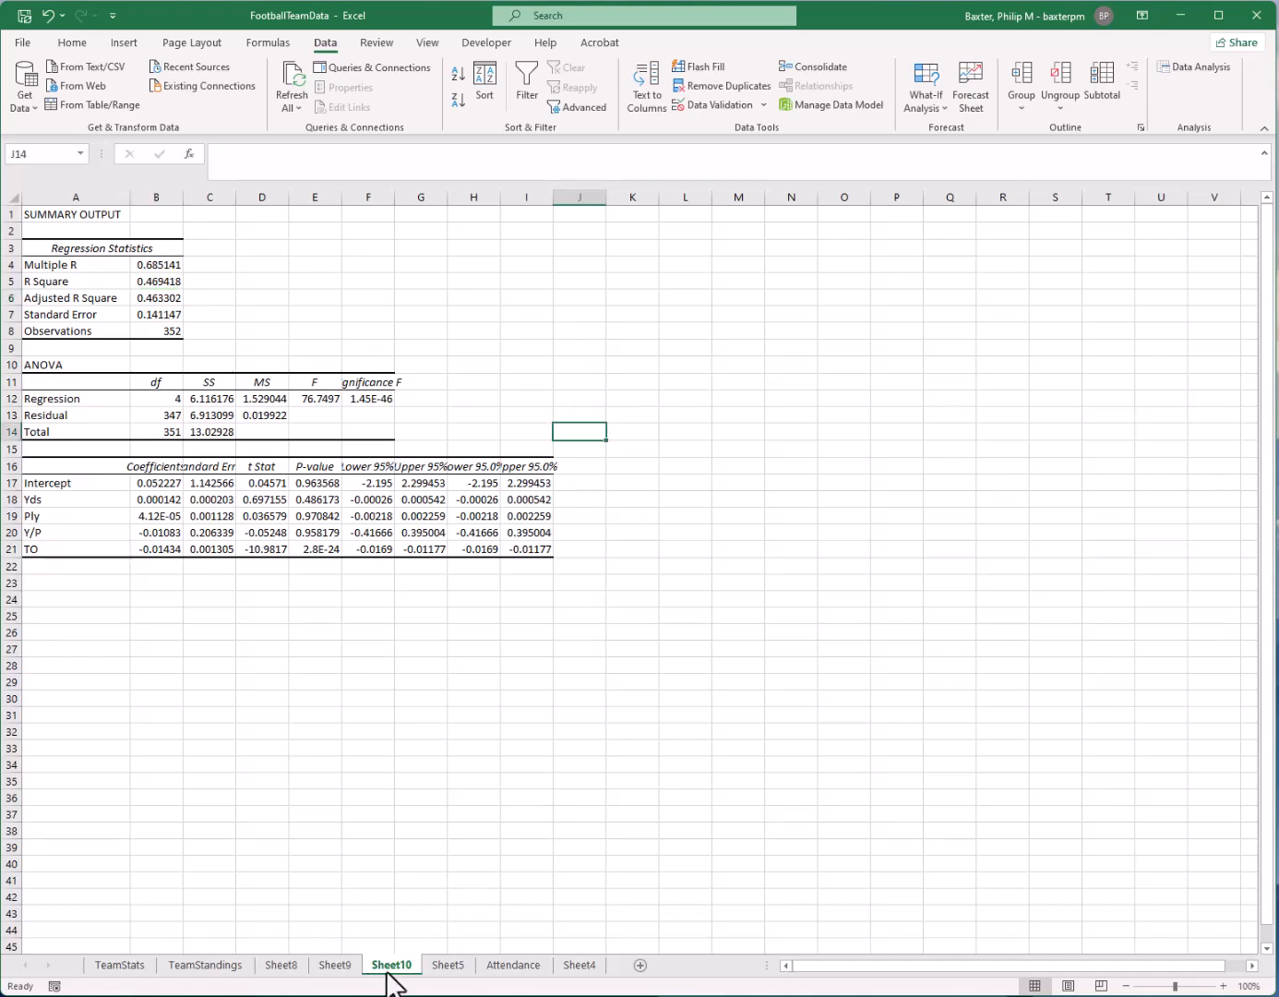
pyautogui.click(158, 296)
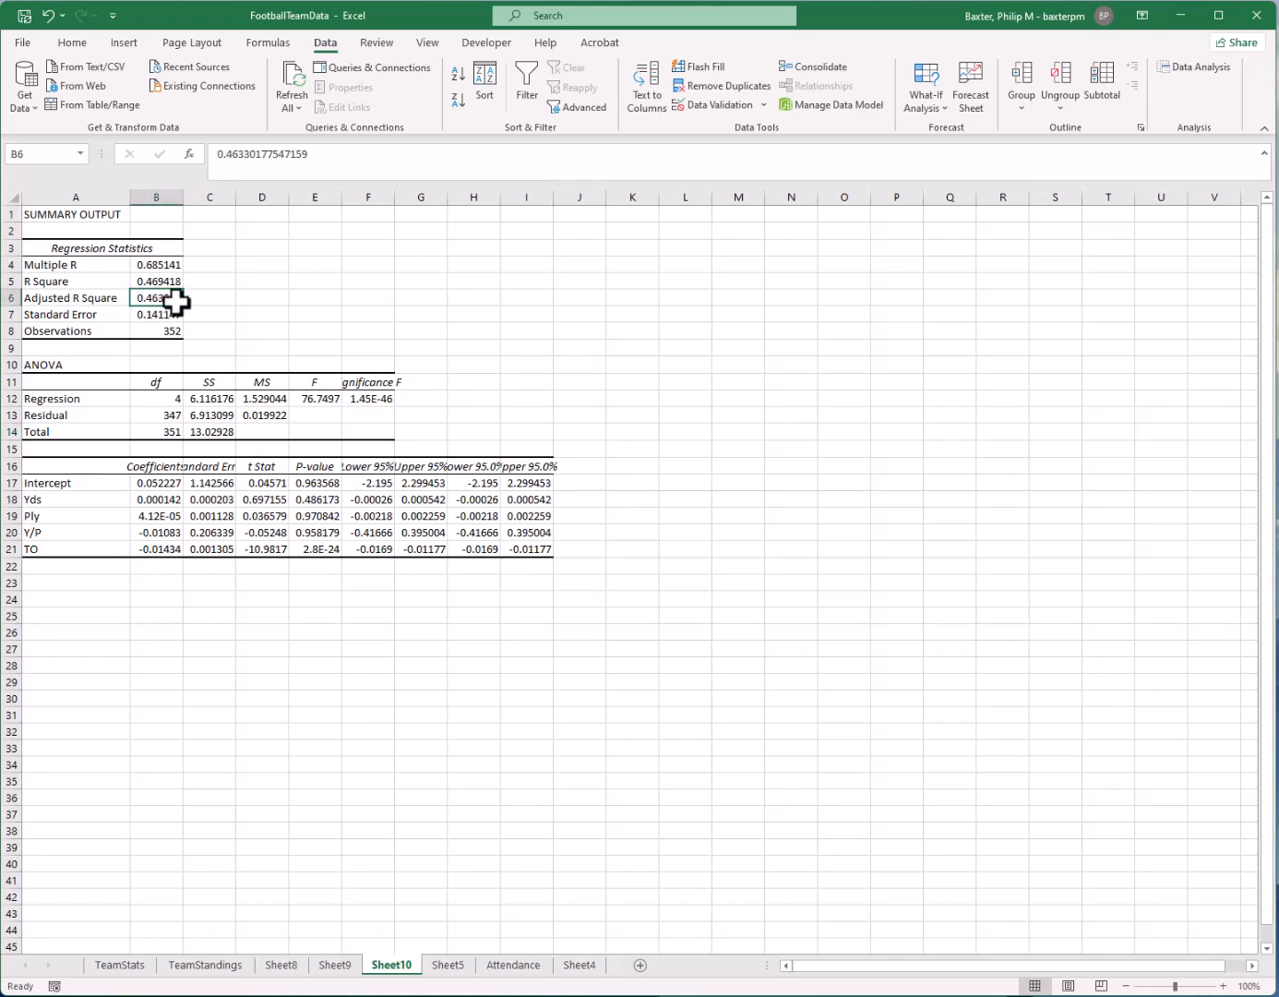
# Widen the P-value column of the coefficient table and review the TO row's P-value and coefficient
pyautogui.click(324, 481)
pyautogui.moveTo(323, 480); pyautogui.dragTo(328, 548)
pyautogui.click(327, 550)
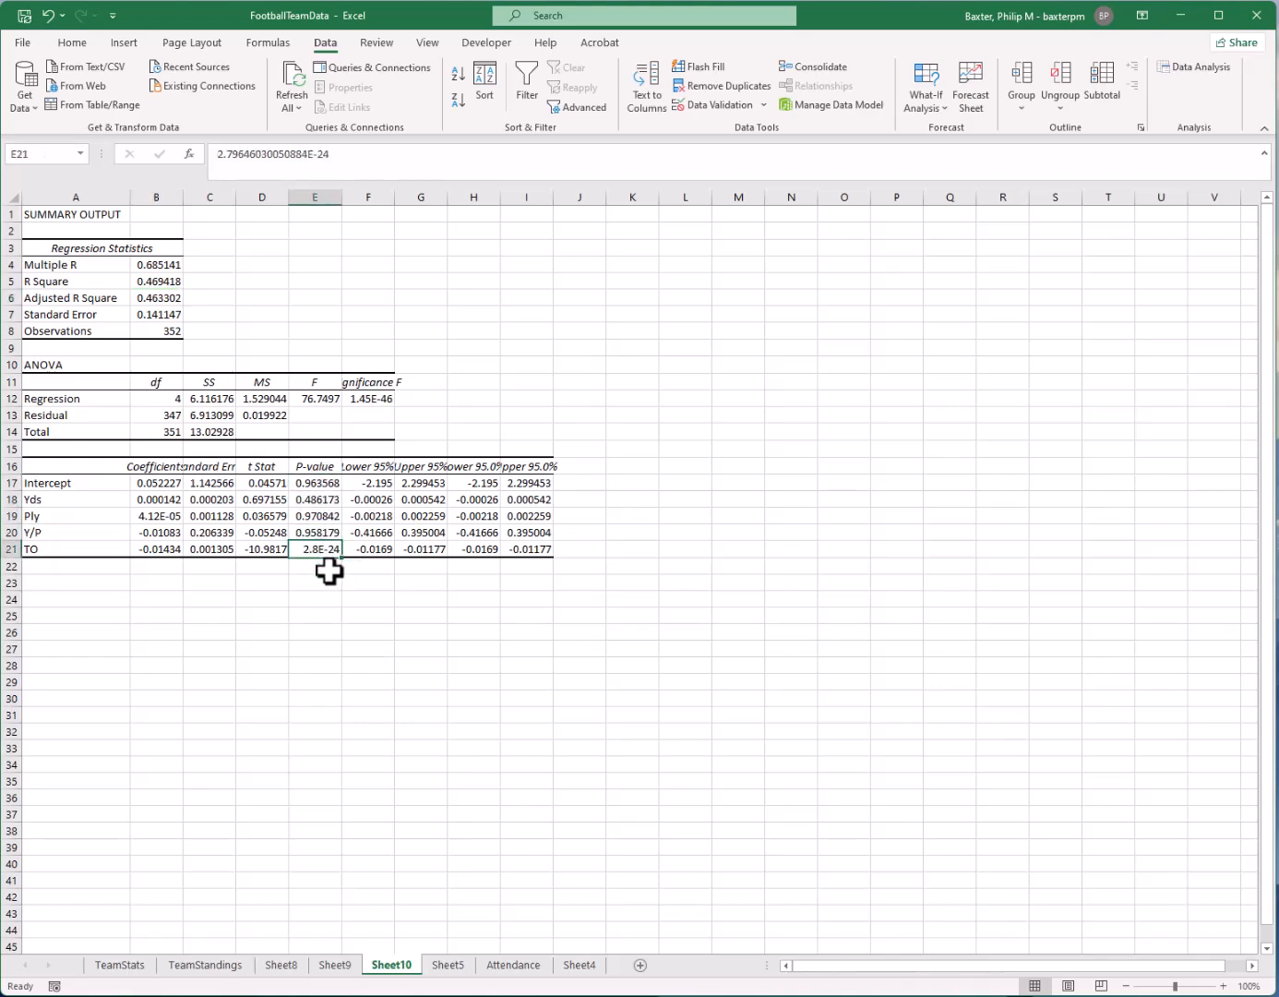
pyautogui.moveTo(342, 196); pyautogui.dragTo(394, 195)
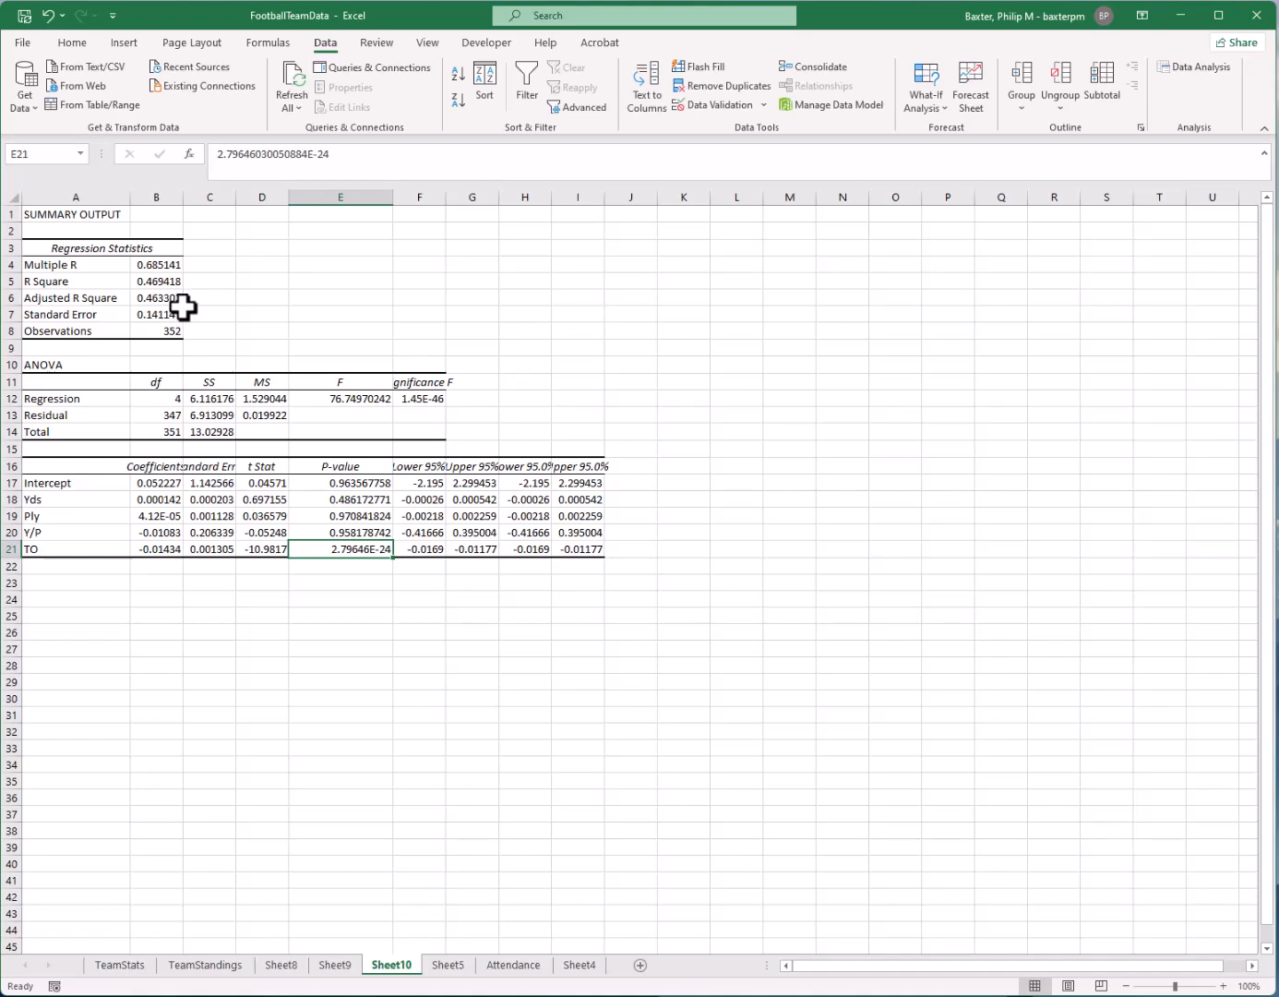
pyautogui.click(165, 549)
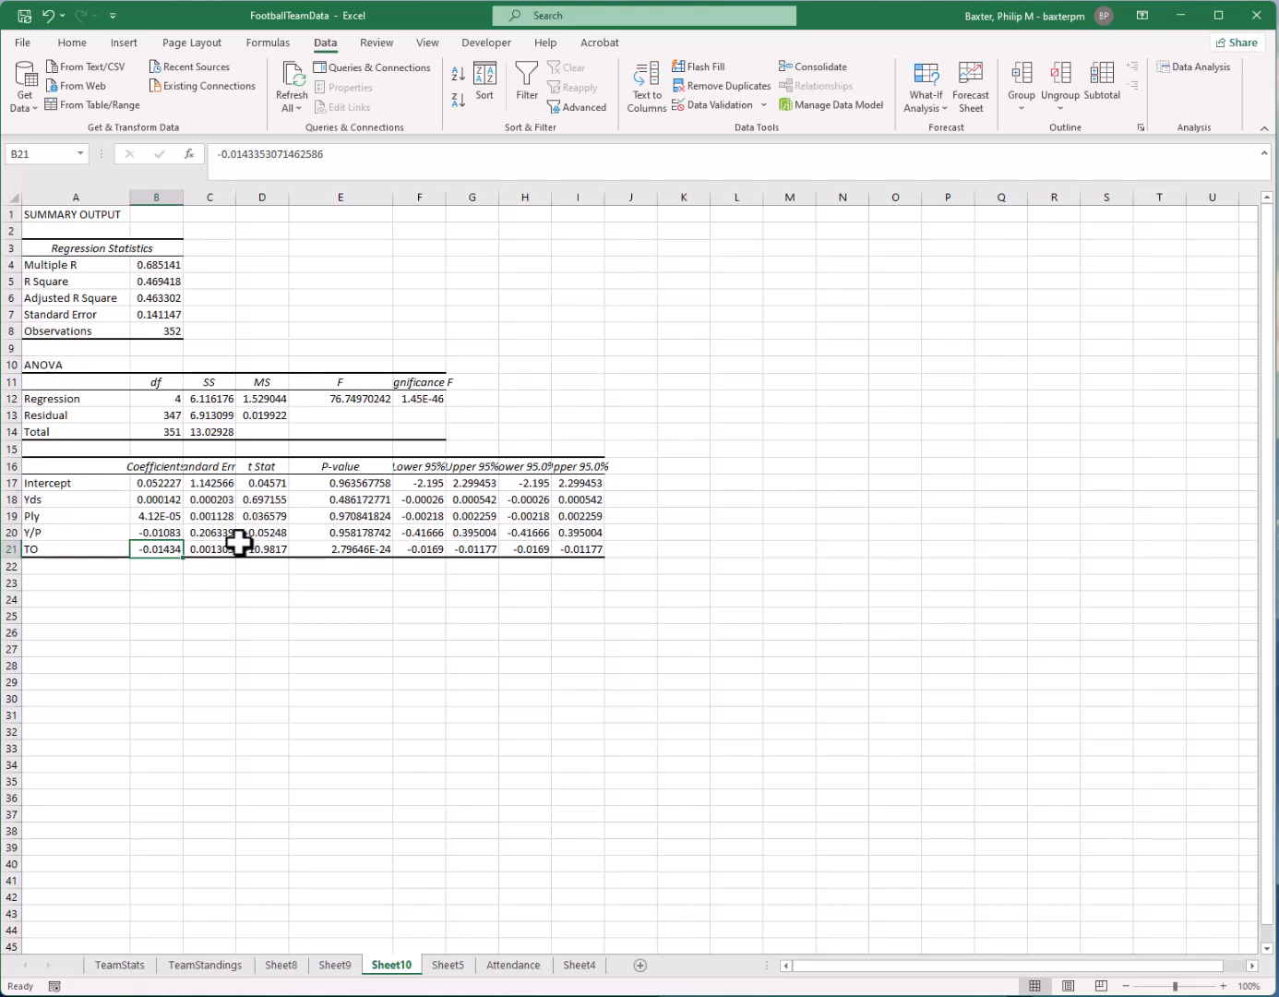
pyautogui.click(716, 433)
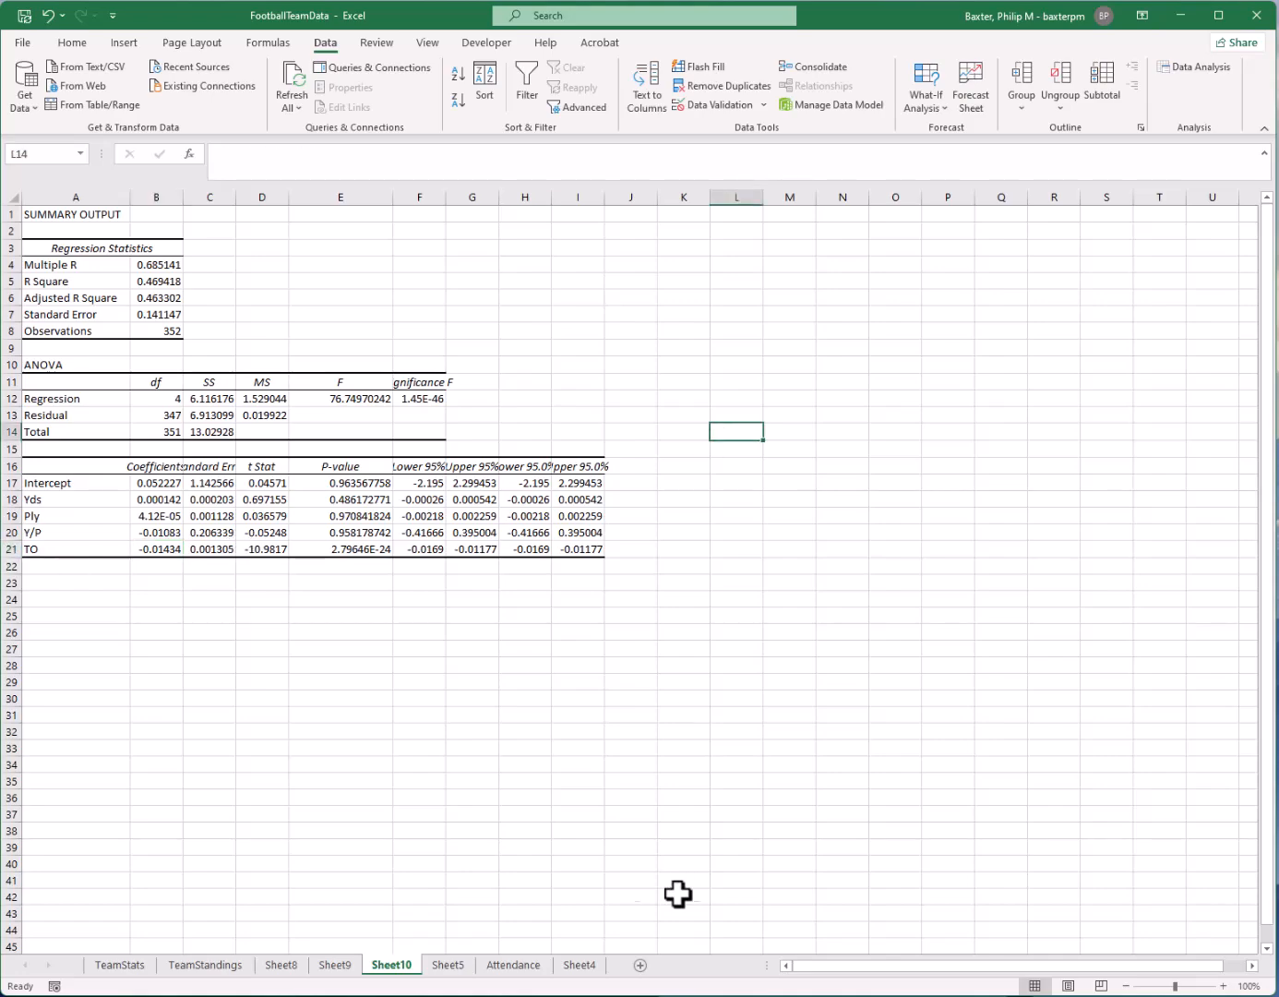
# Go to Sheet5 and look through the full list of Data Analysis tools, closing it without running any
pyautogui.click(453, 965)
pyautogui.click(658, 346)
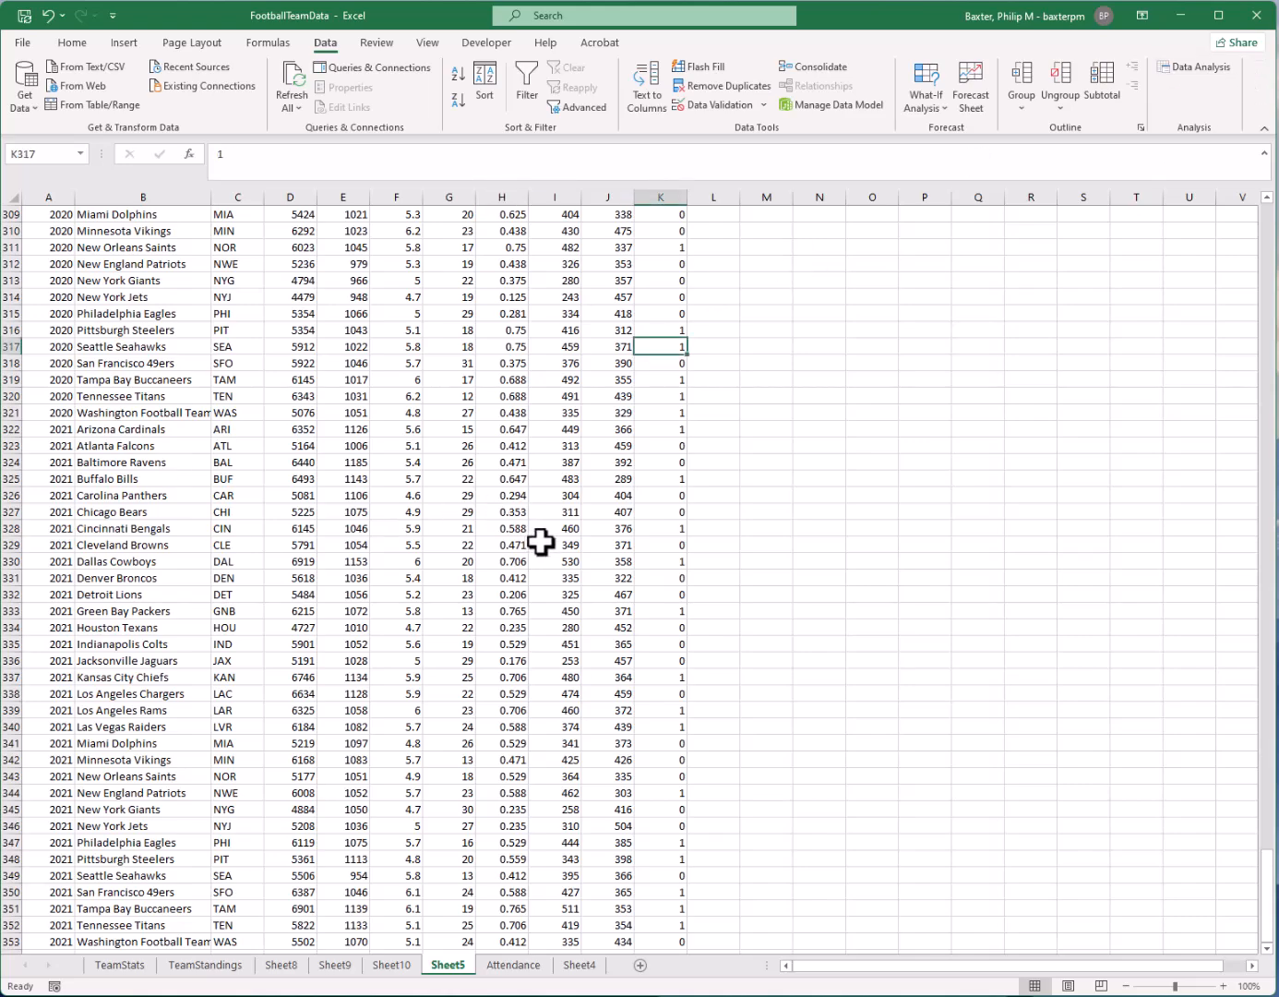
pyautogui.scroll(9, 534, 536)
pyautogui.click(1201, 66)
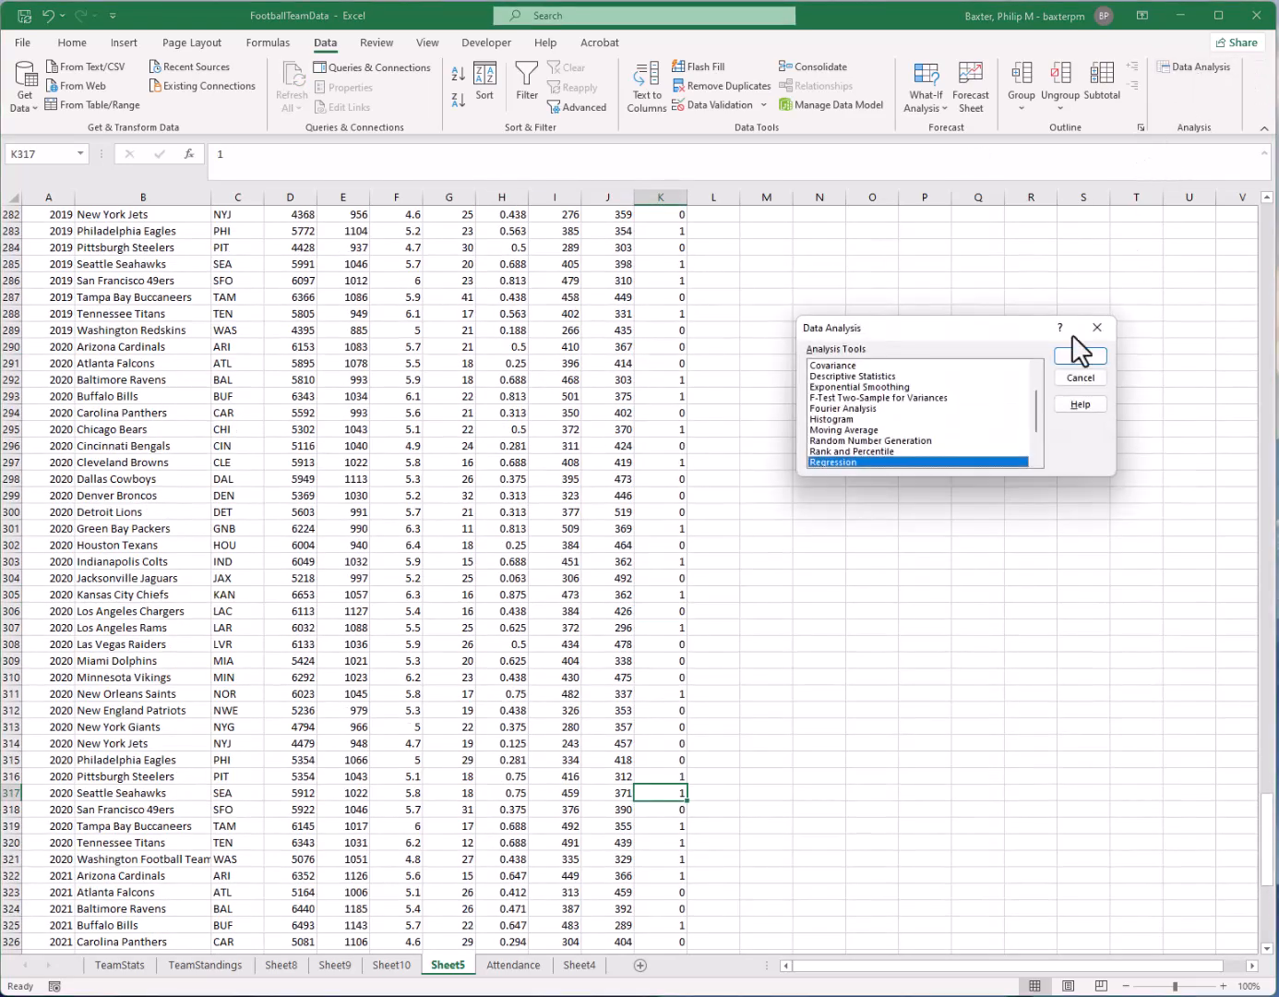
pyautogui.scroll(-2, 940, 389)
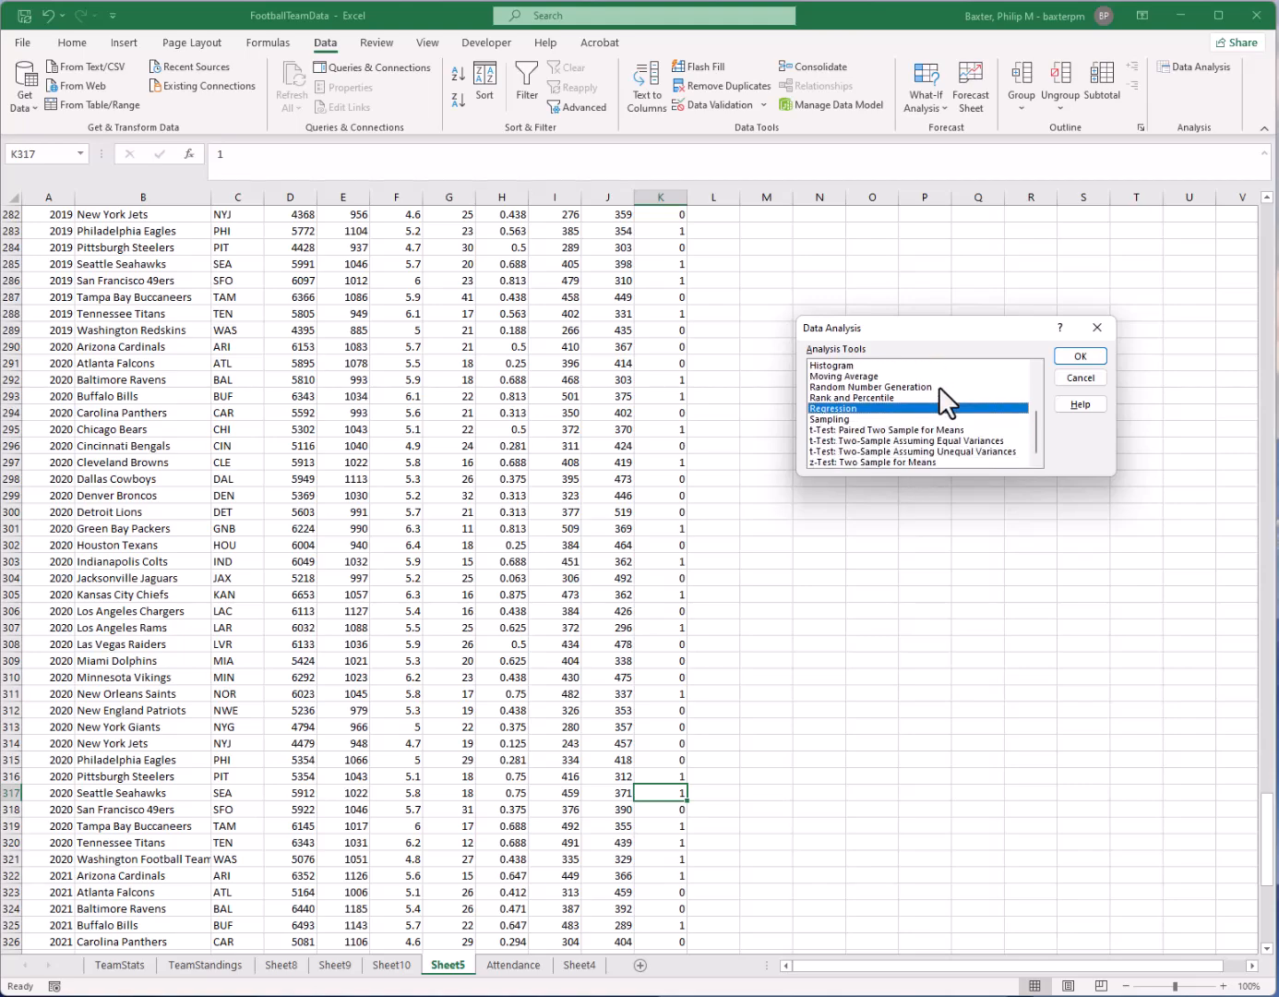
pyautogui.scroll(1, 873, 462)
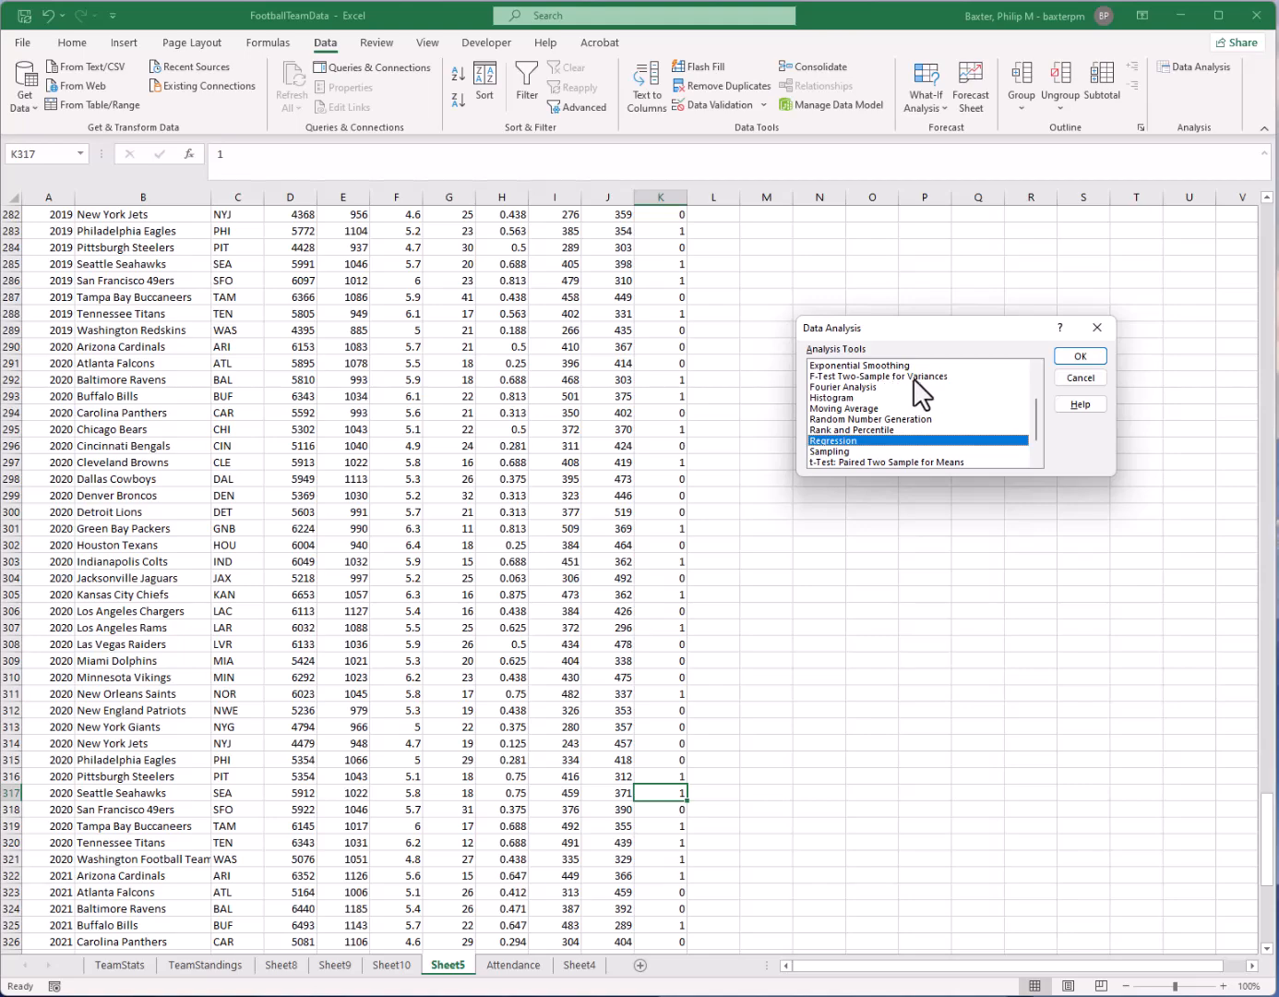
pyautogui.scroll(-1, 950, 376)
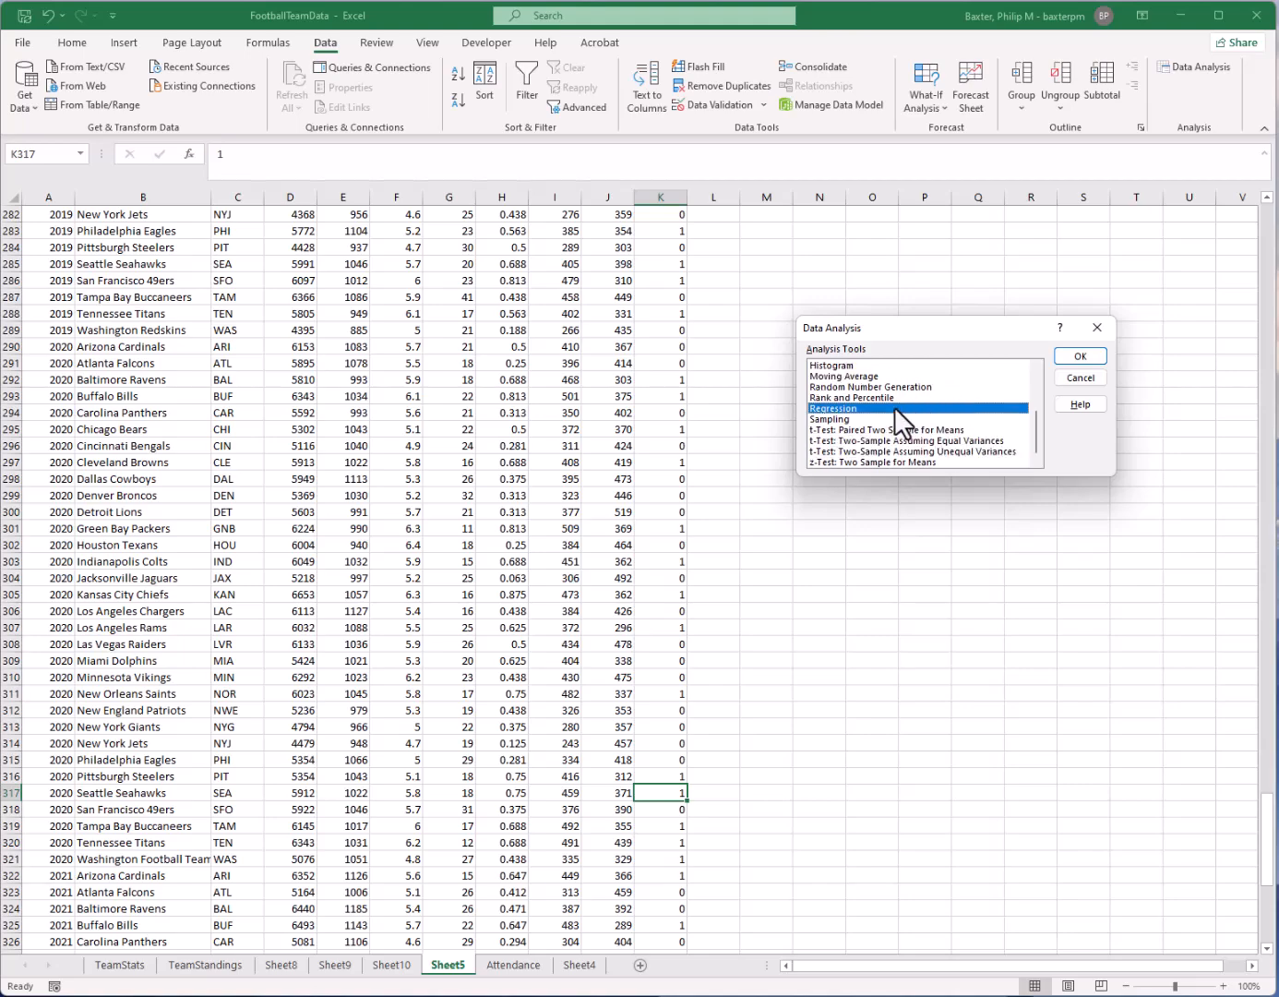
pyautogui.scroll(2, 933, 422)
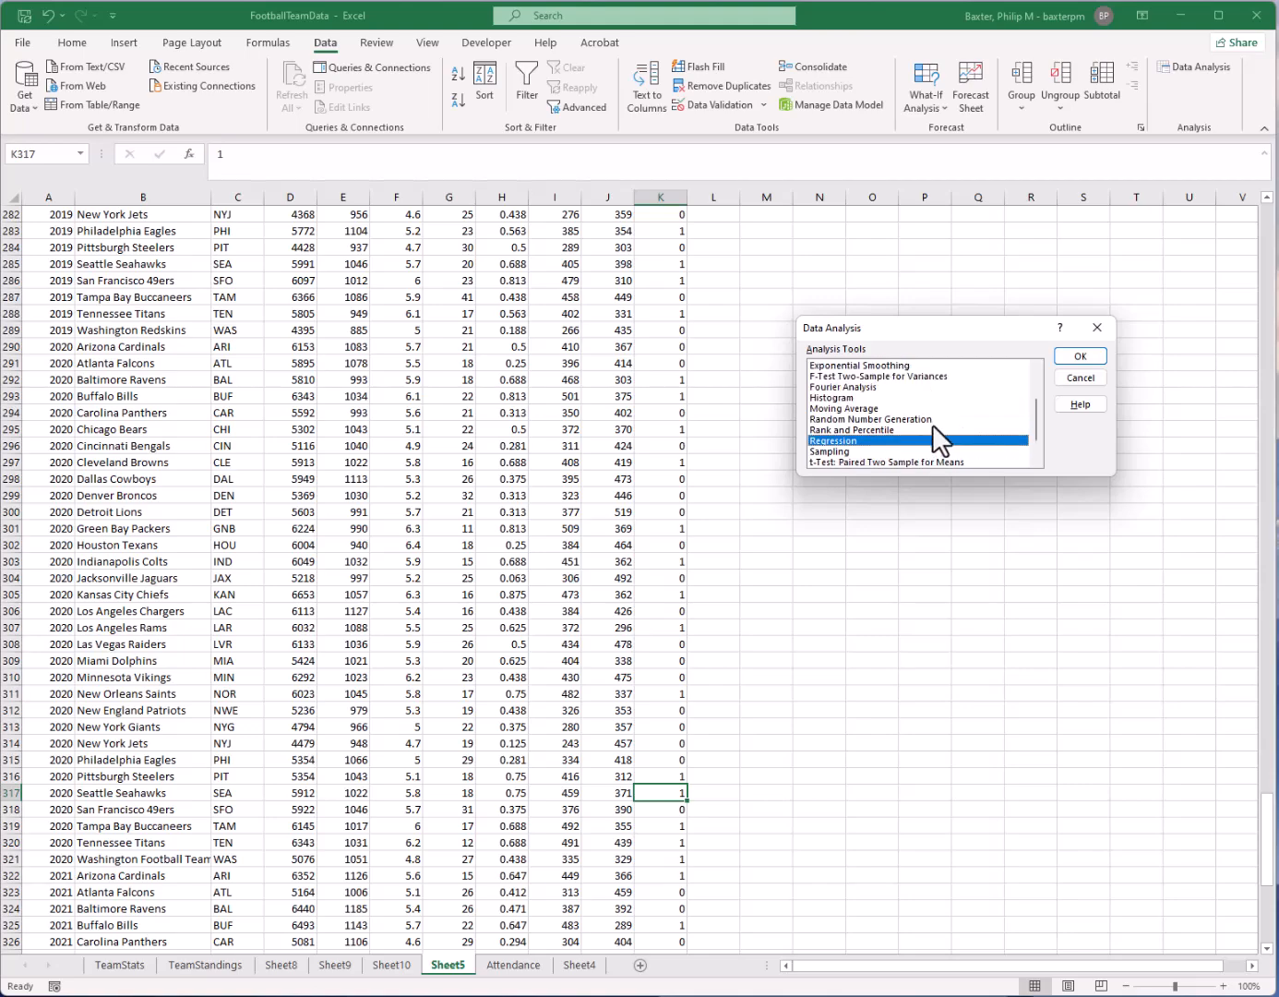
pyautogui.scroll(1, 940, 427)
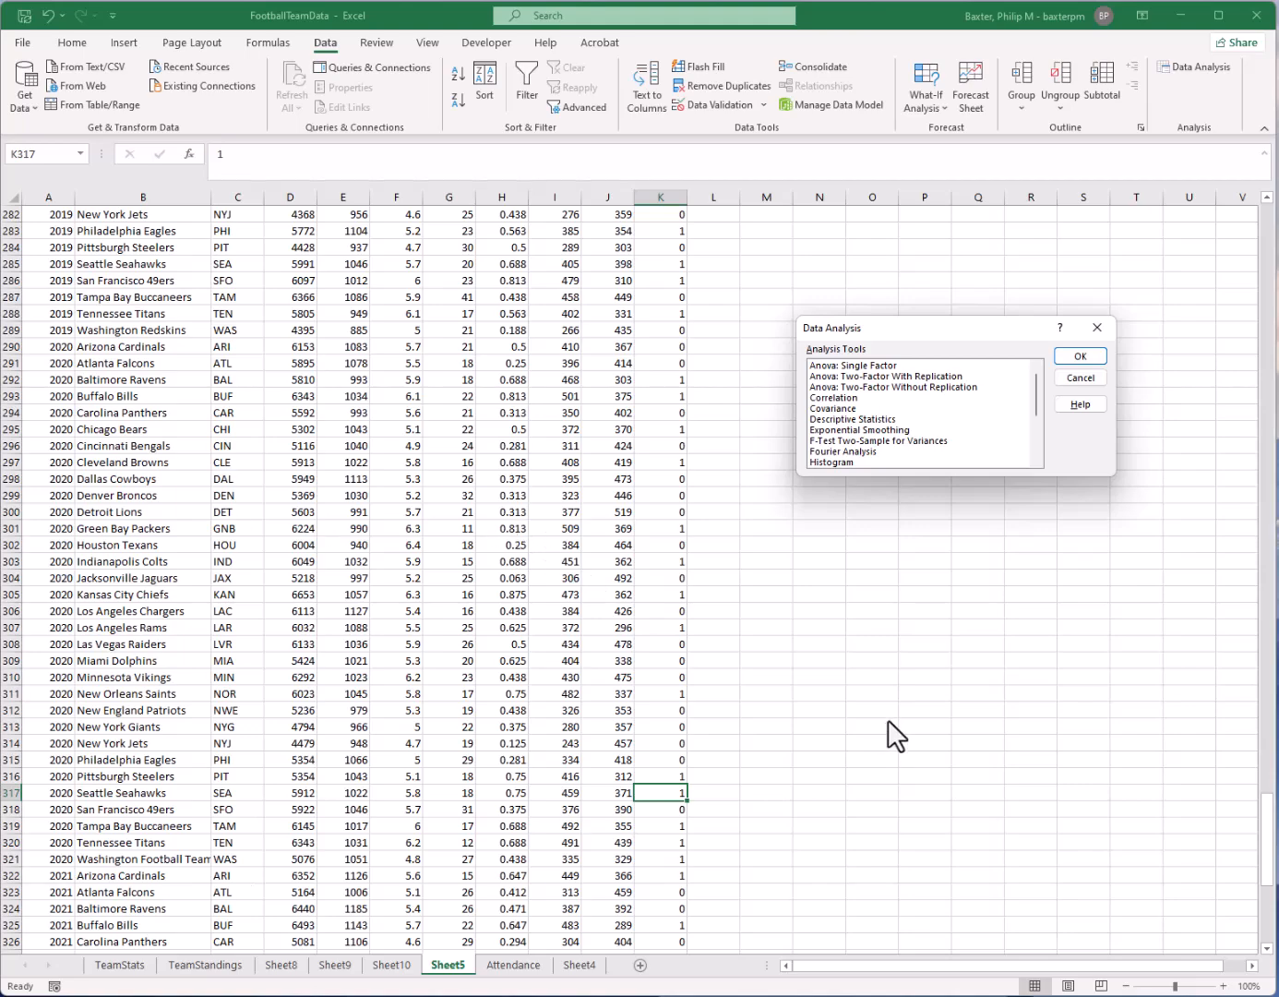
pyautogui.scroll(-3, 946, 428)
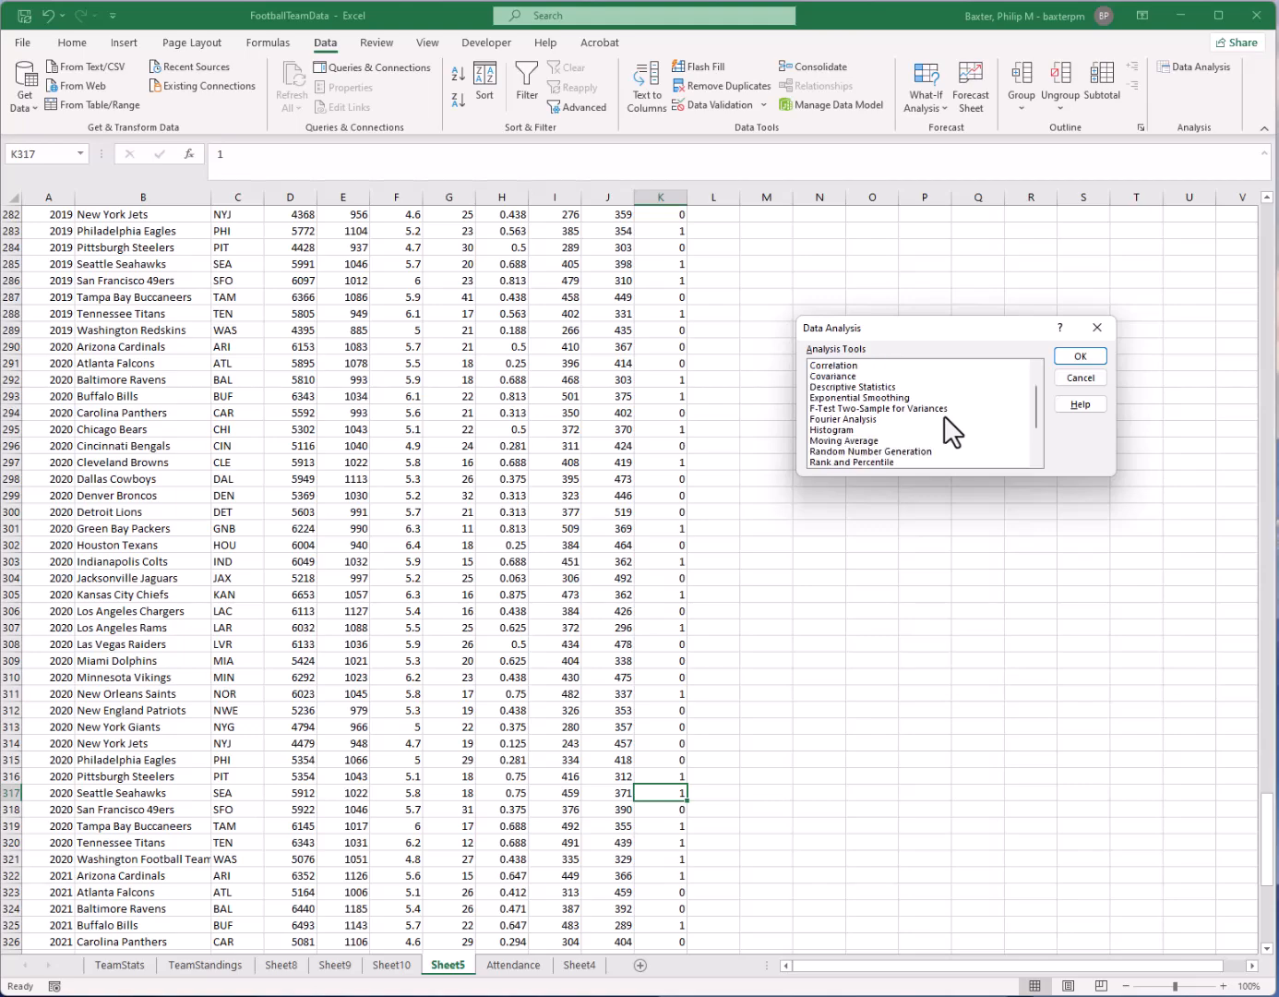
pyautogui.click(957, 411)
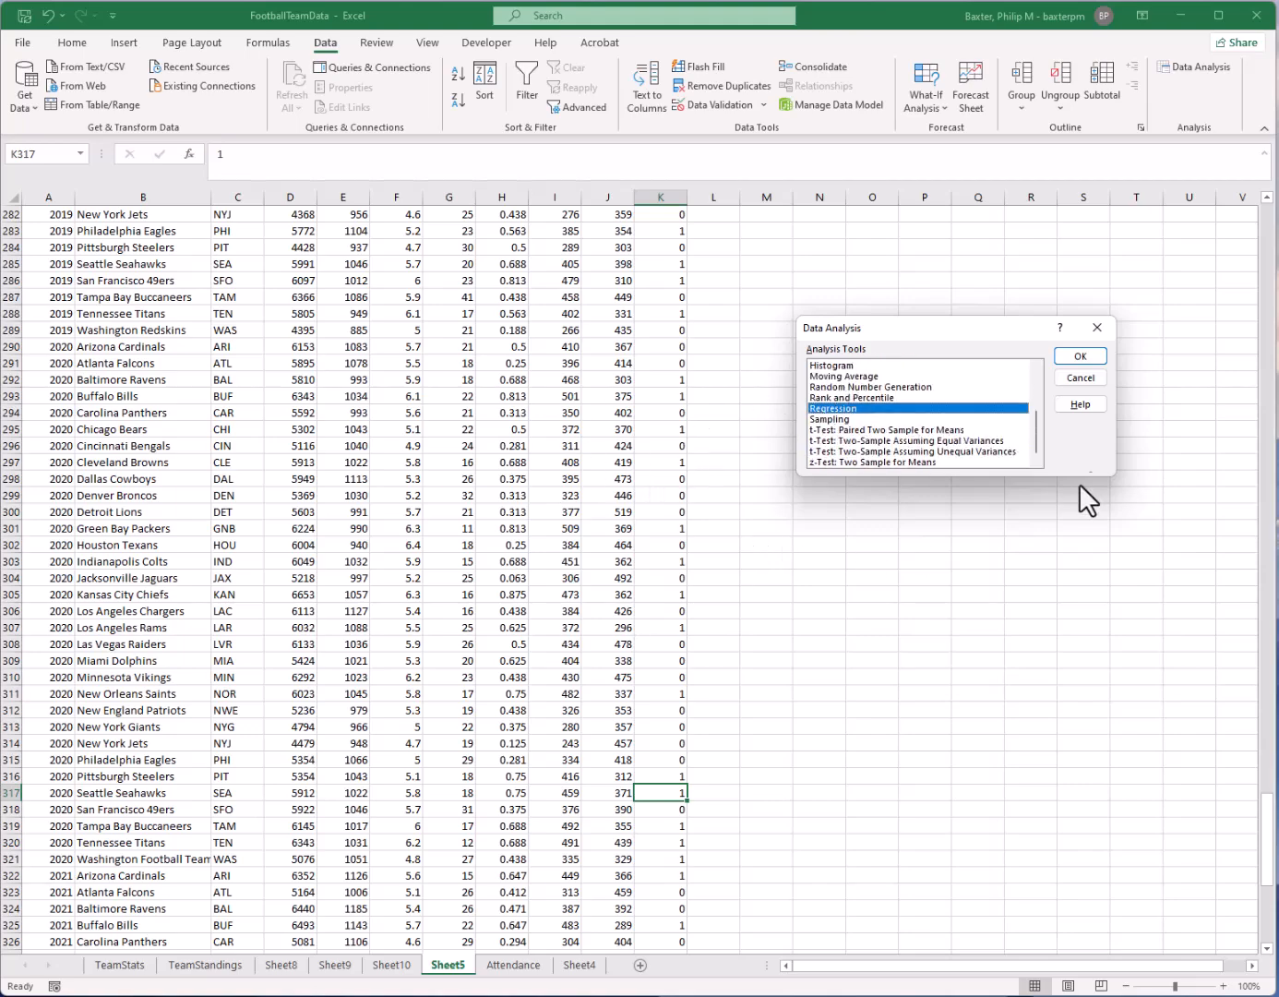
pyautogui.click(1095, 380)
# Look over the team records on Sheet5 and return to the header row at the start of the data
pyautogui.click(357, 512)
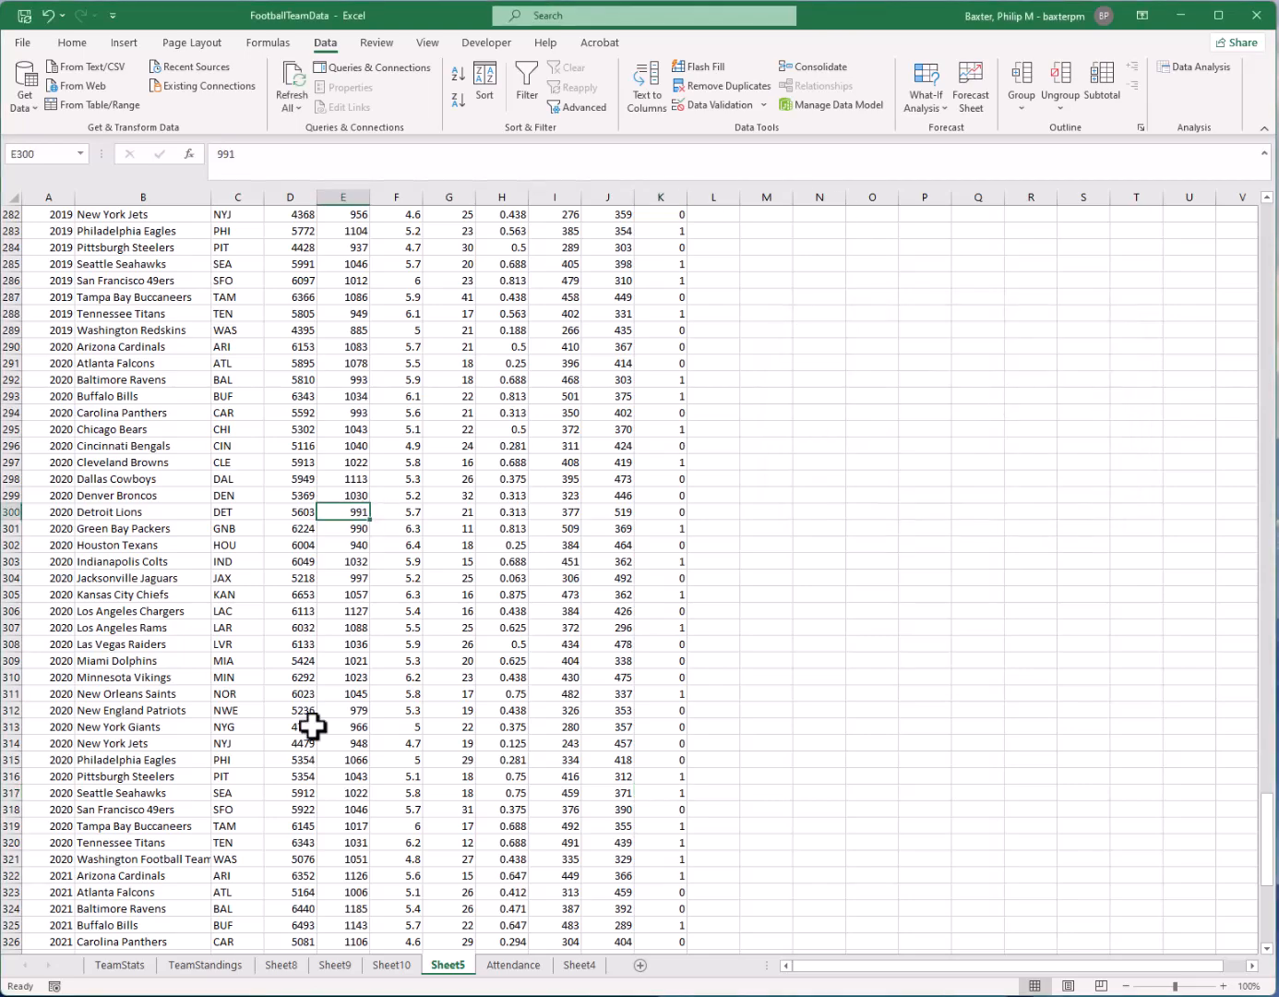
pyautogui.click(501, 577)
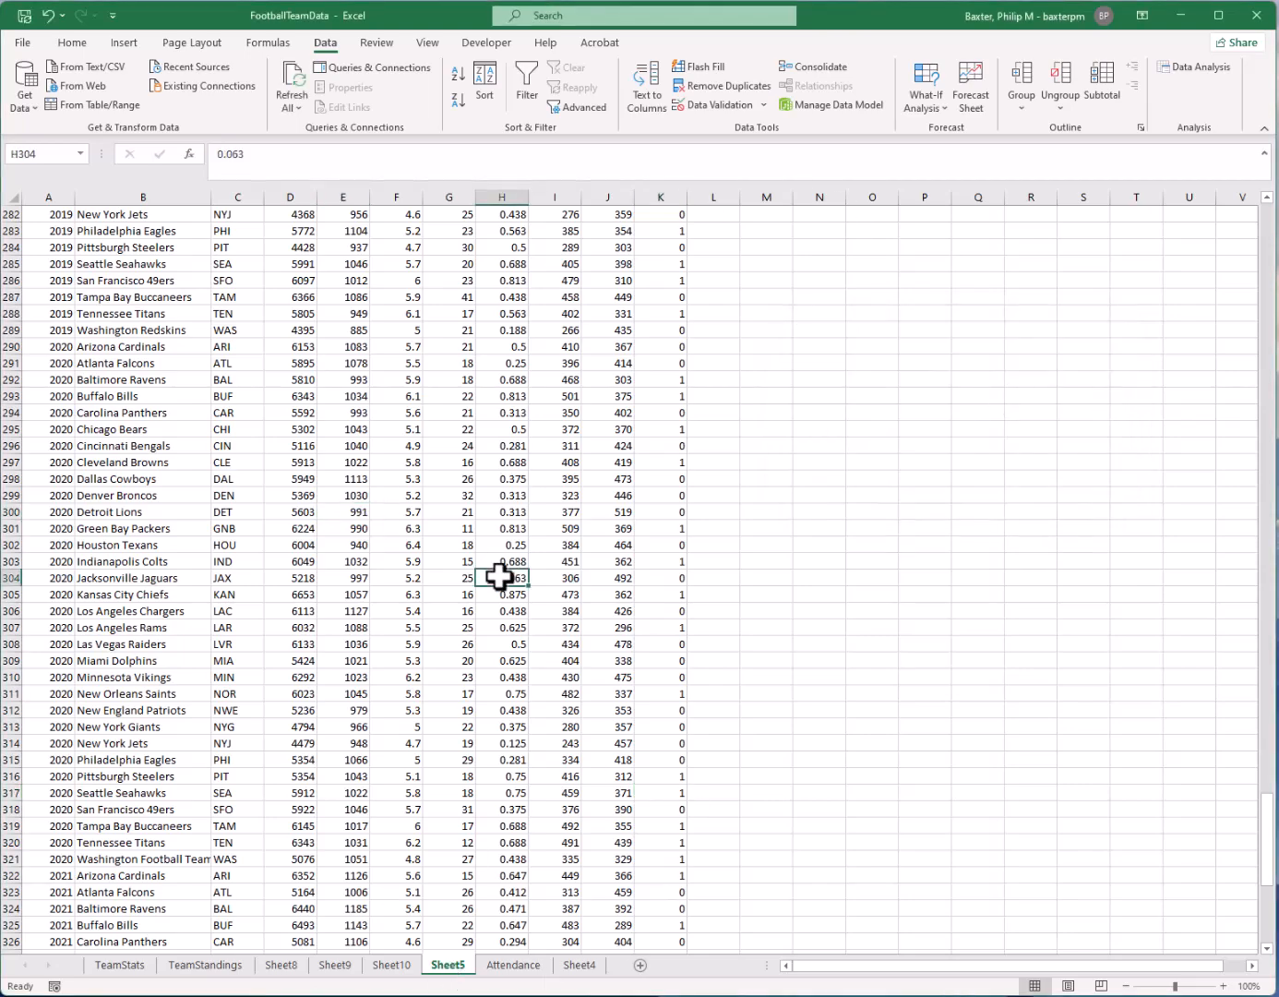
pyautogui.click(660, 429)
pyautogui.scroll(20, 613, 320)
pyautogui.moveTo(1261, 688); pyautogui.dragTo(1223, 143)
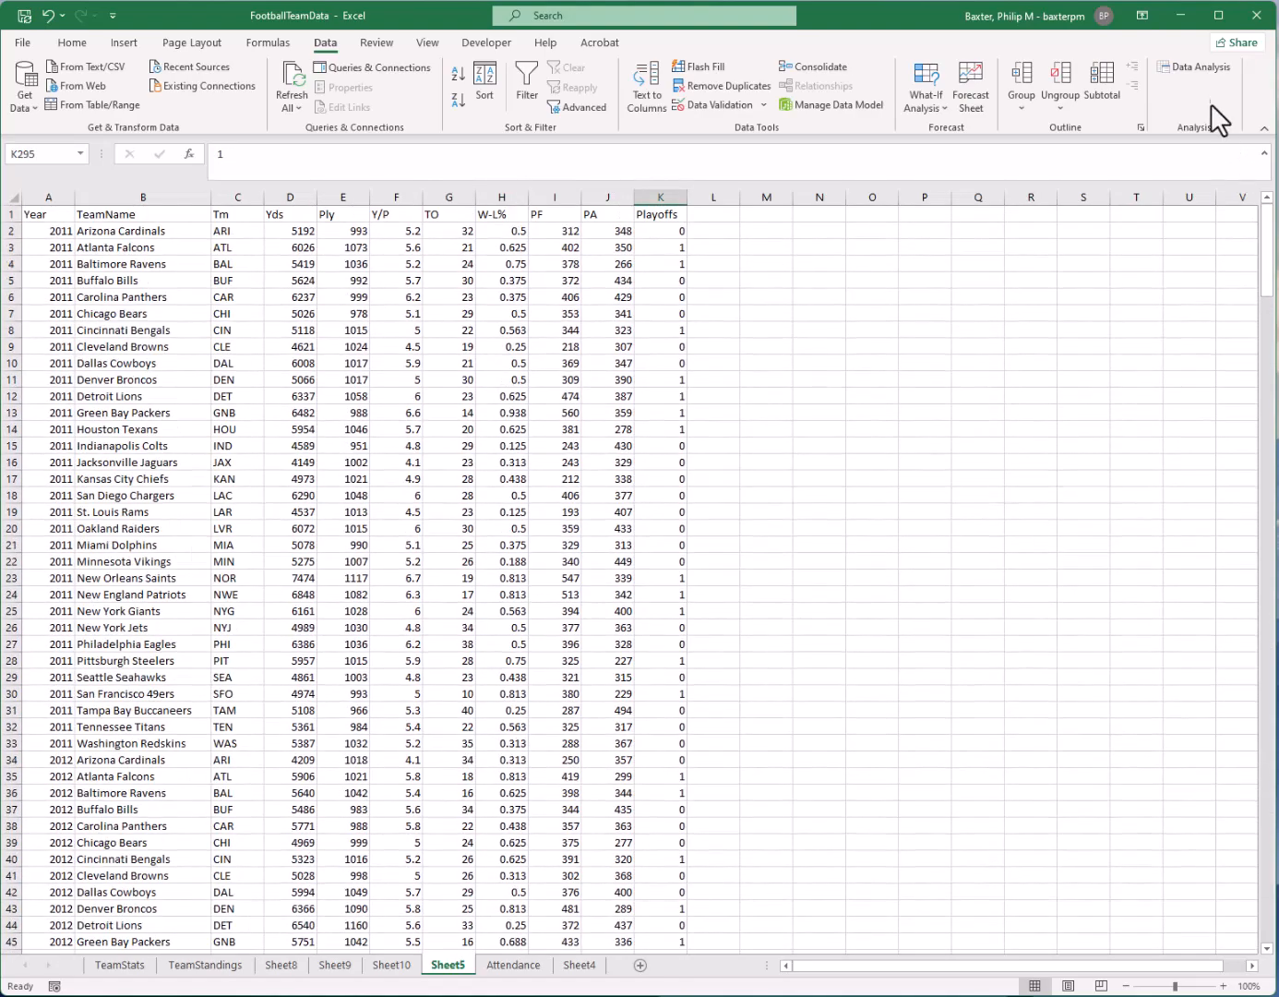
# Review the Descriptive Statistics, Correlation and Regression entries among the Data Analysis tools, closing the list without running one
pyautogui.click(1196, 68)
pyautogui.scroll(1, 893, 409)
pyautogui.scroll(1, 899, 408)
pyautogui.click(894, 418)
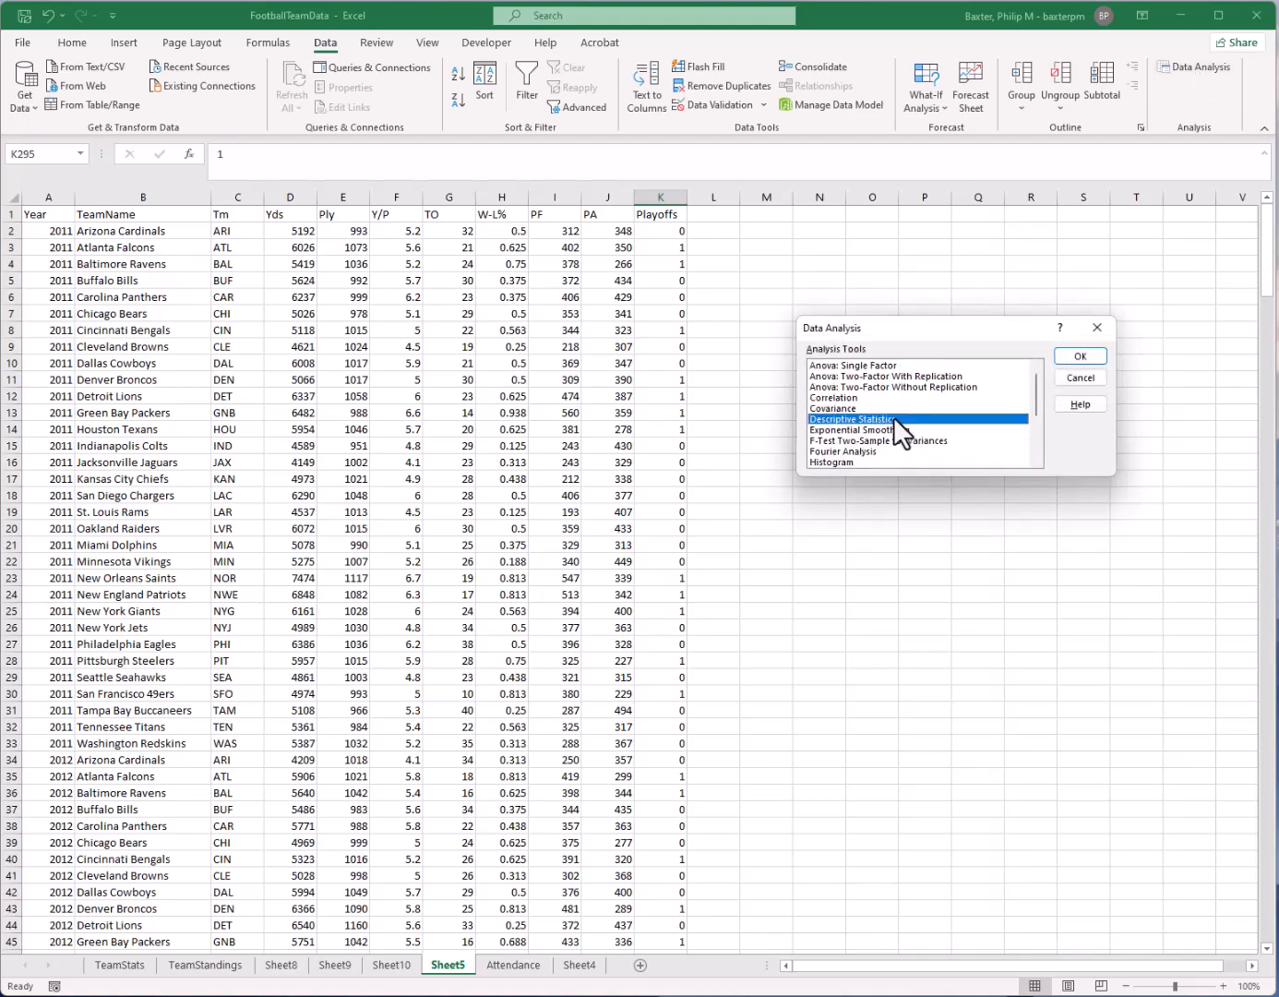
pyautogui.scroll(-2, 866, 432)
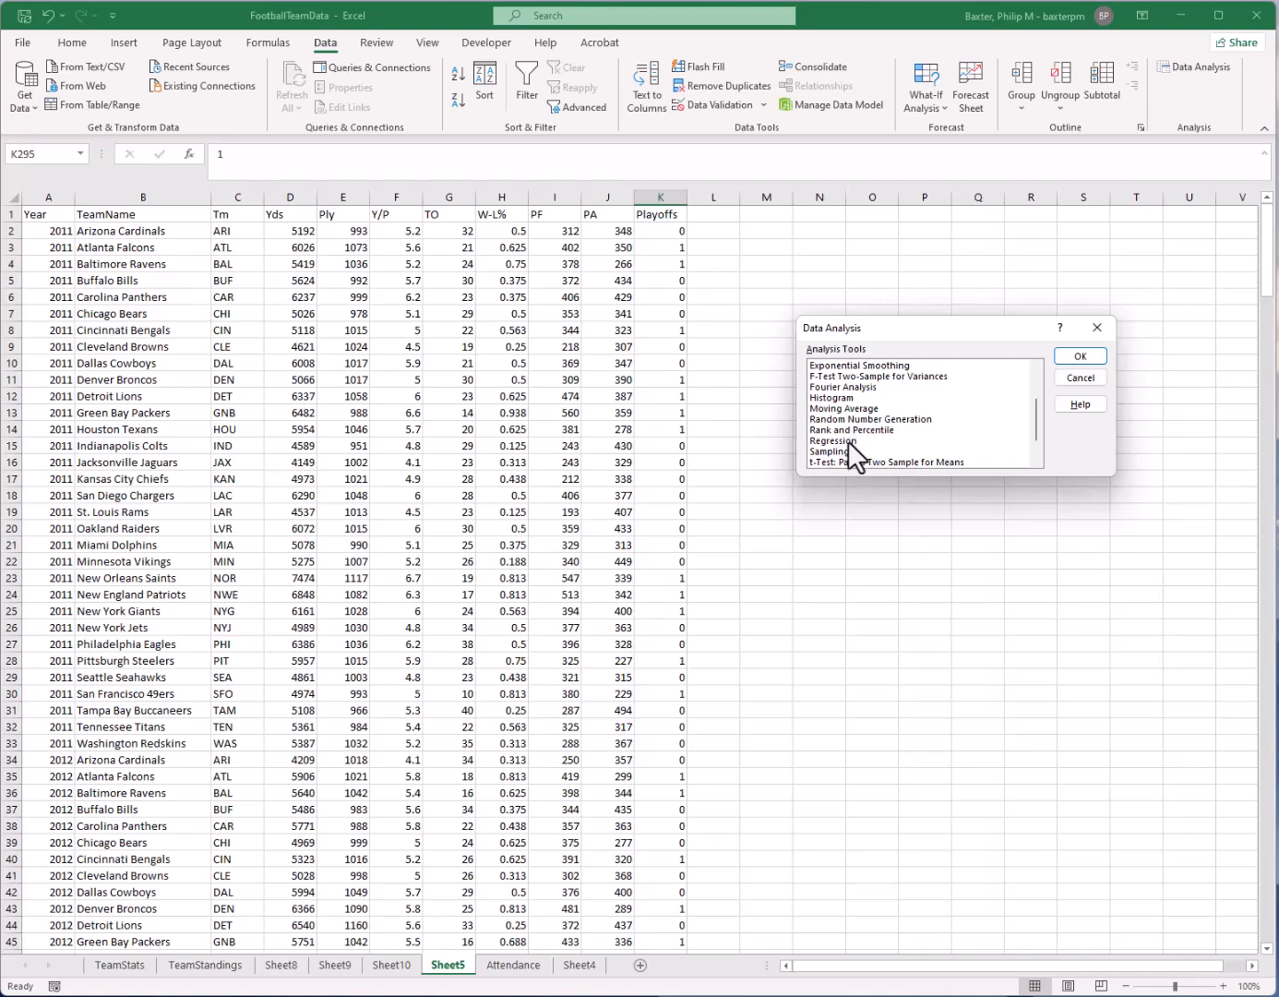
pyautogui.scroll(1, 848, 442)
pyautogui.click(836, 366)
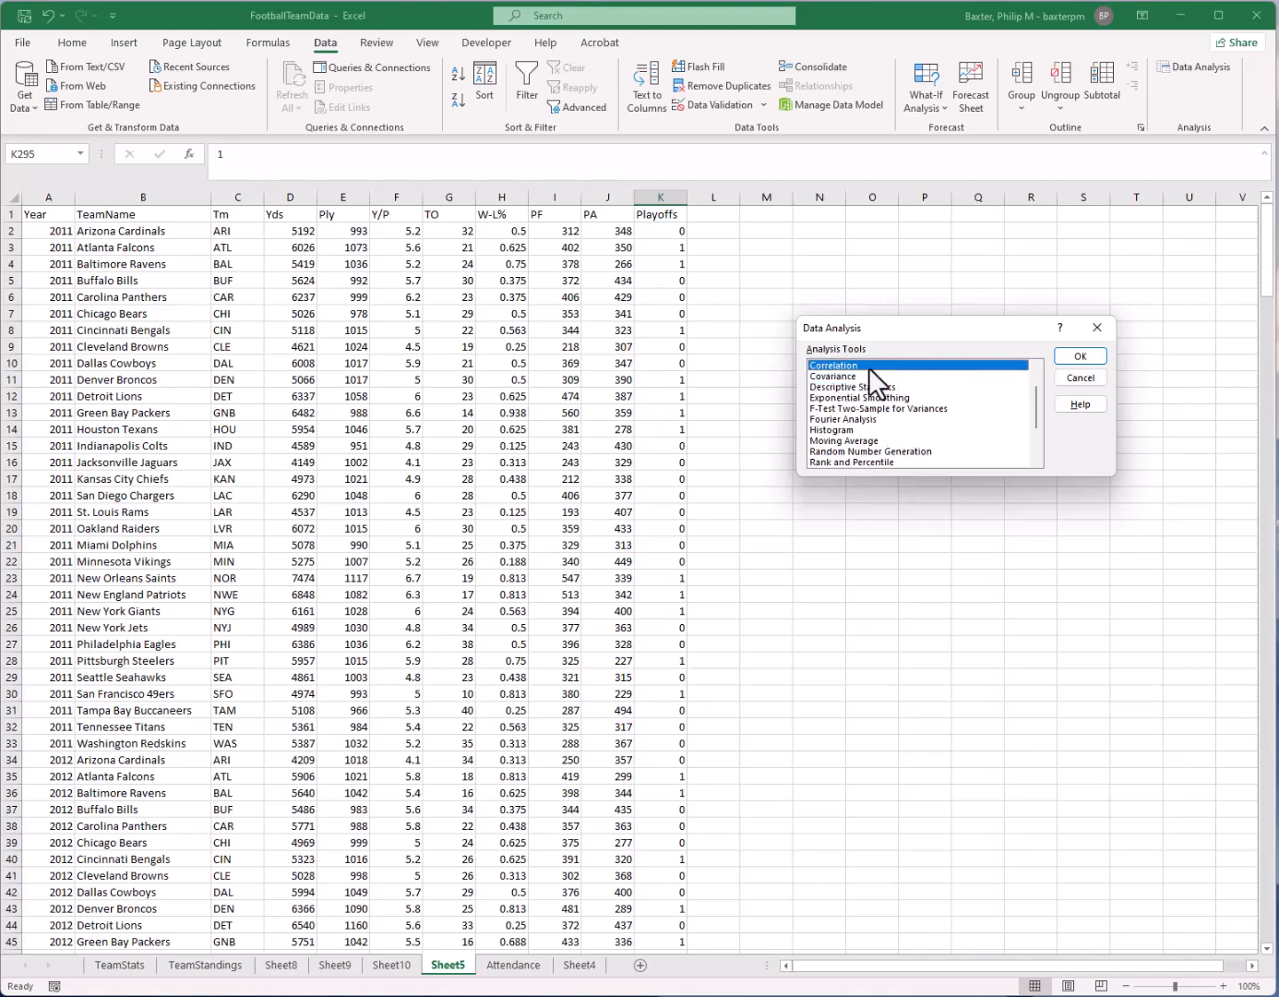
pyautogui.scroll(-1, 867, 371)
pyautogui.click(858, 441)
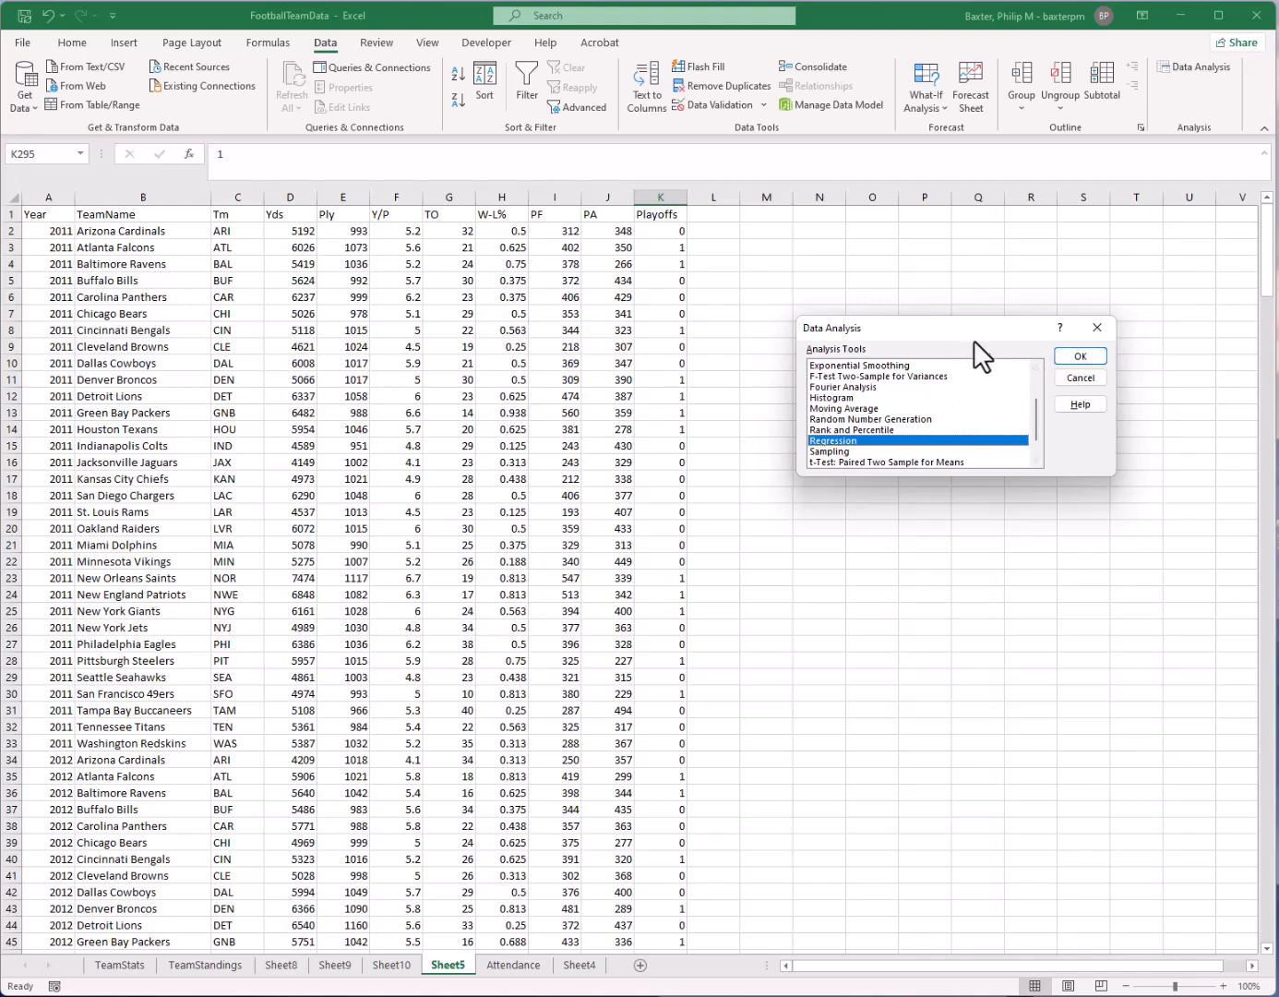
pyautogui.click(1080, 375)
pyautogui.click(552, 477)
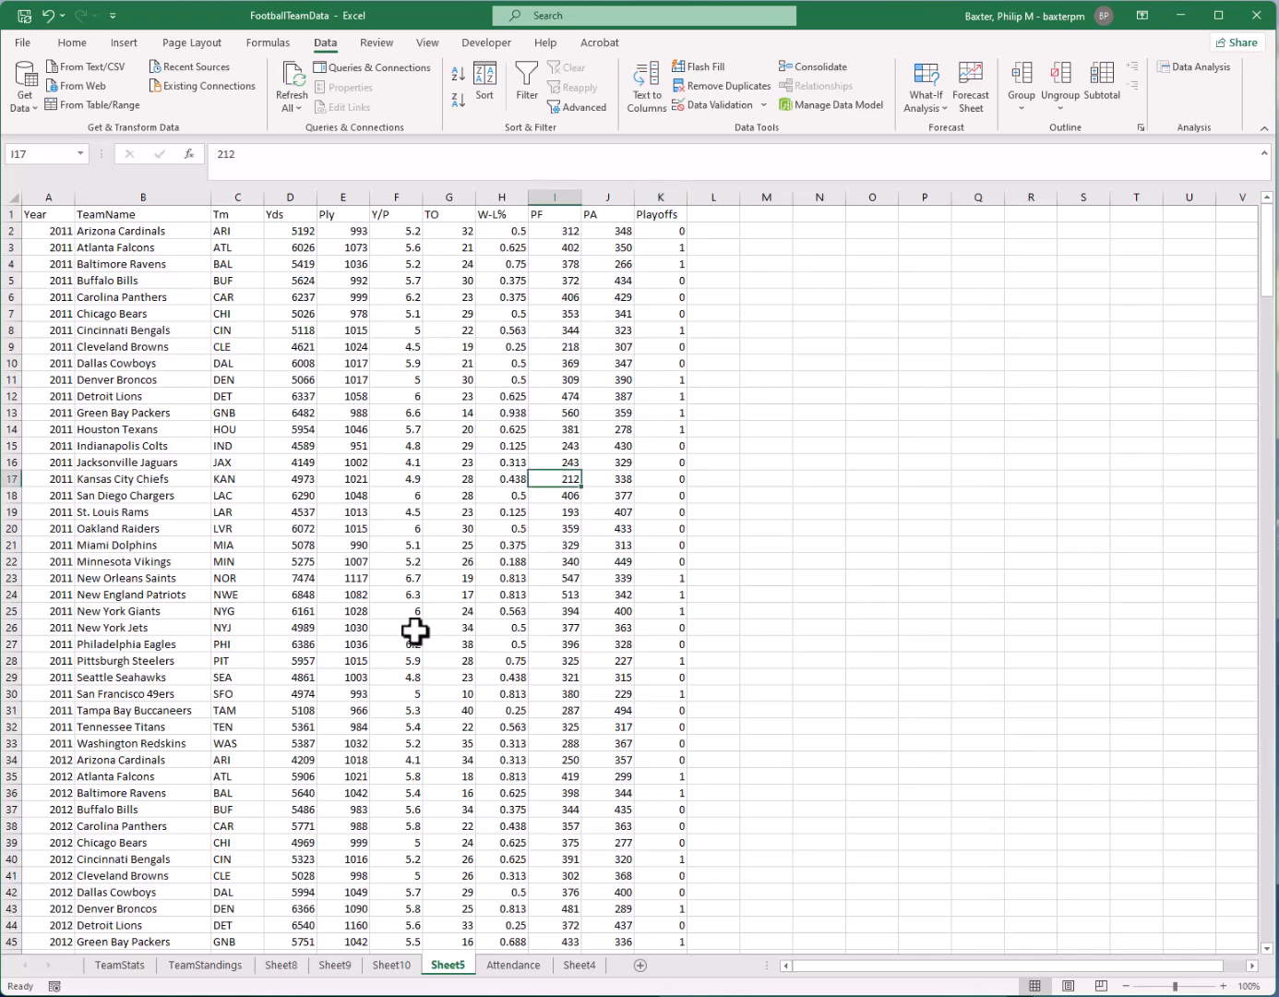
pyautogui.click(454, 629)
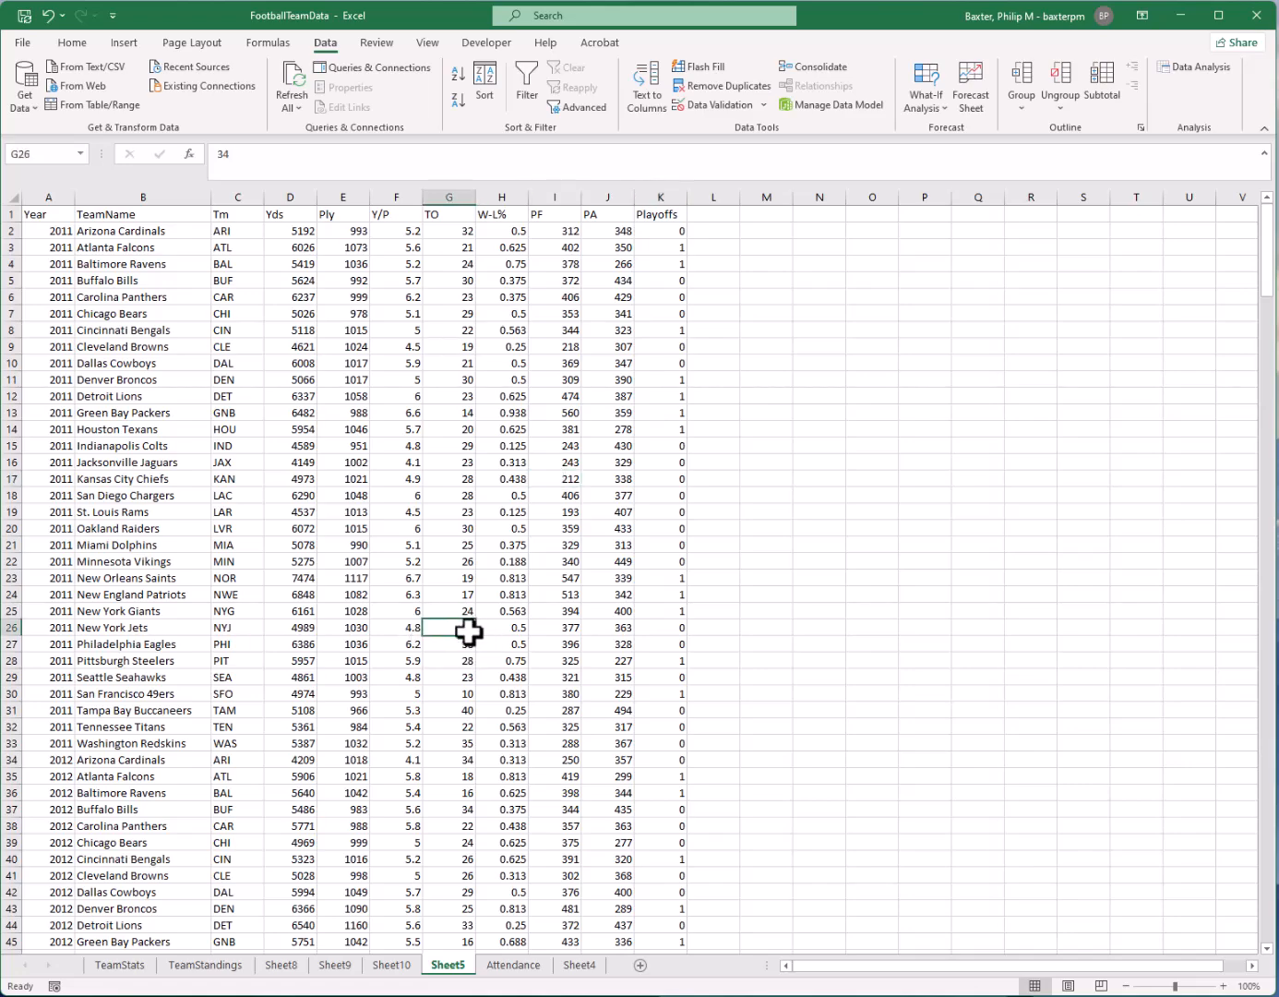